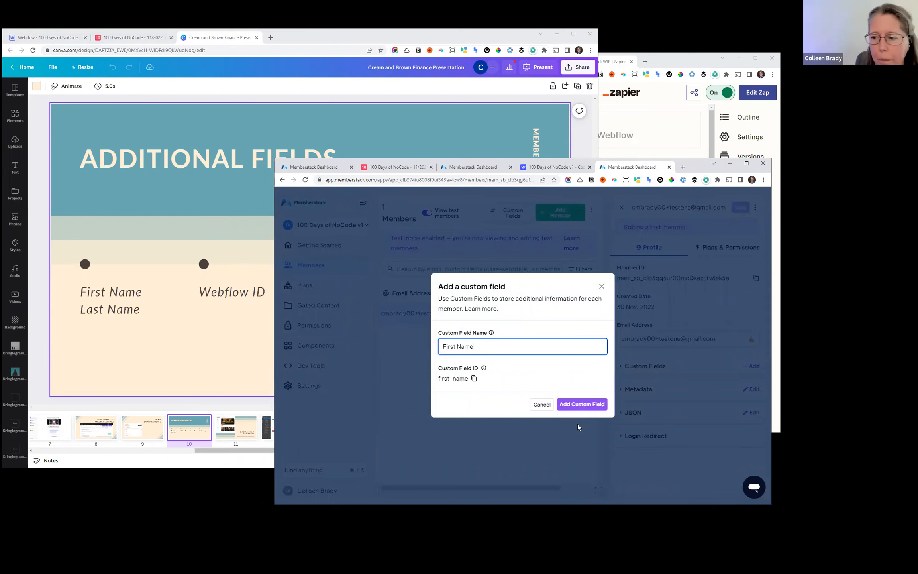
- Add two custom fields named First Name and Last Name from the test member's profile
left_click(582, 405)
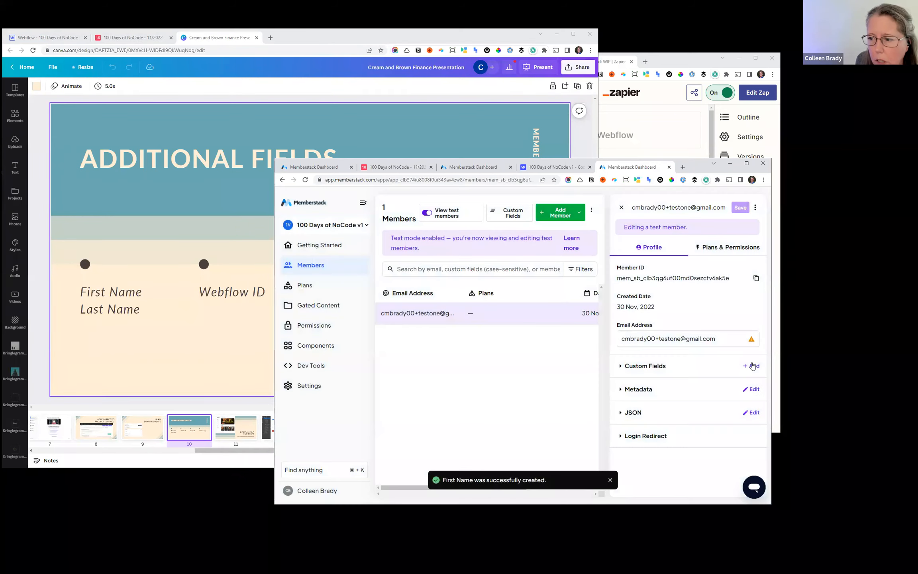
left_click(753, 367)
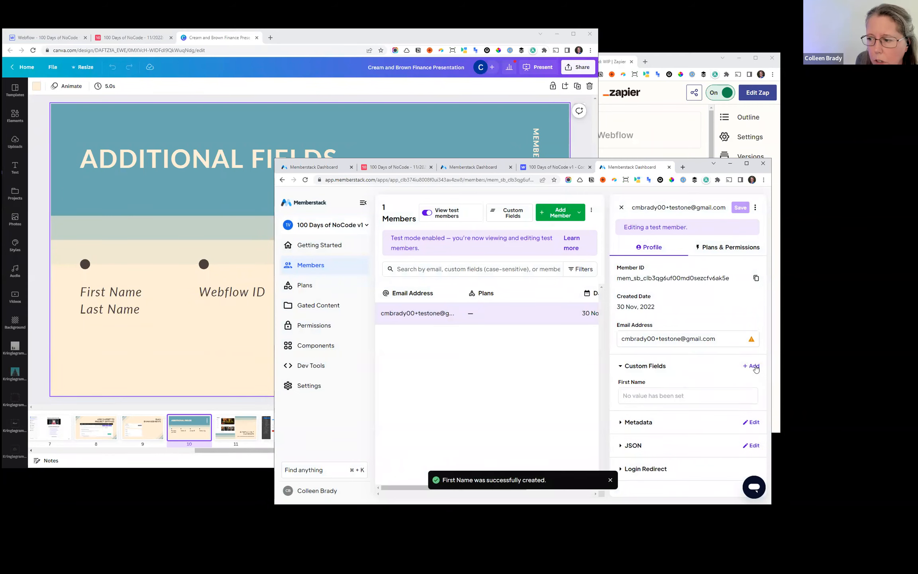
left_click(752, 366)
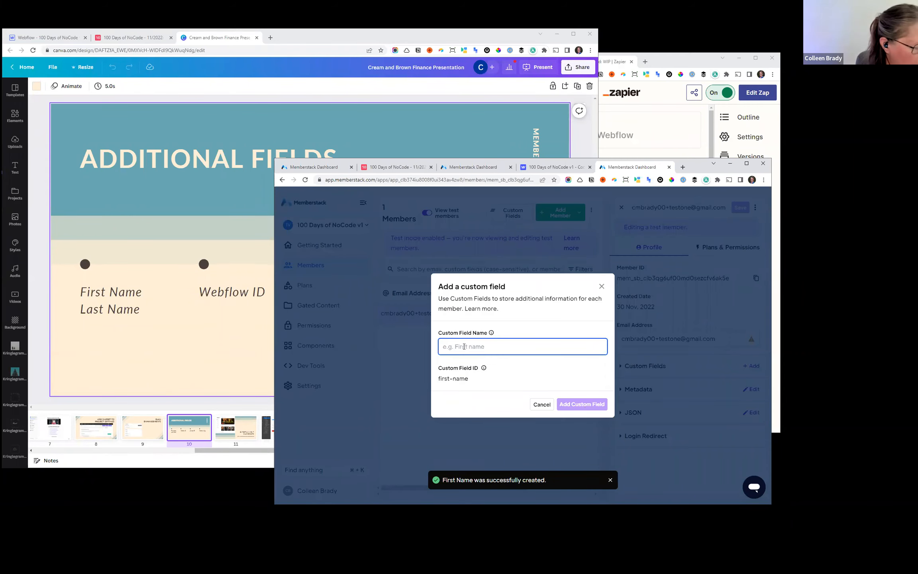
type("Last Name")
left_click(579, 404)
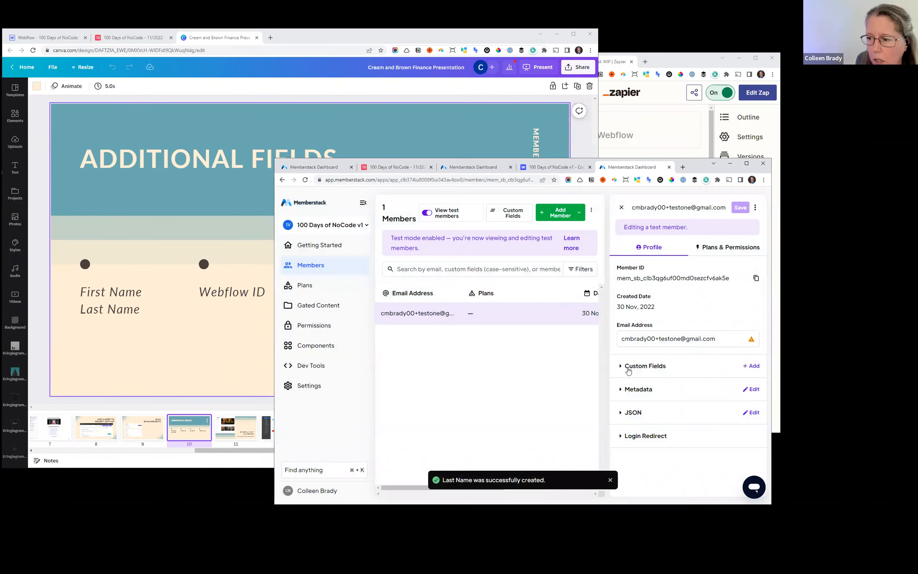
- Add a custom field named Webflow ID from the test member's profile
left_click(629, 369)
left_click(749, 366)
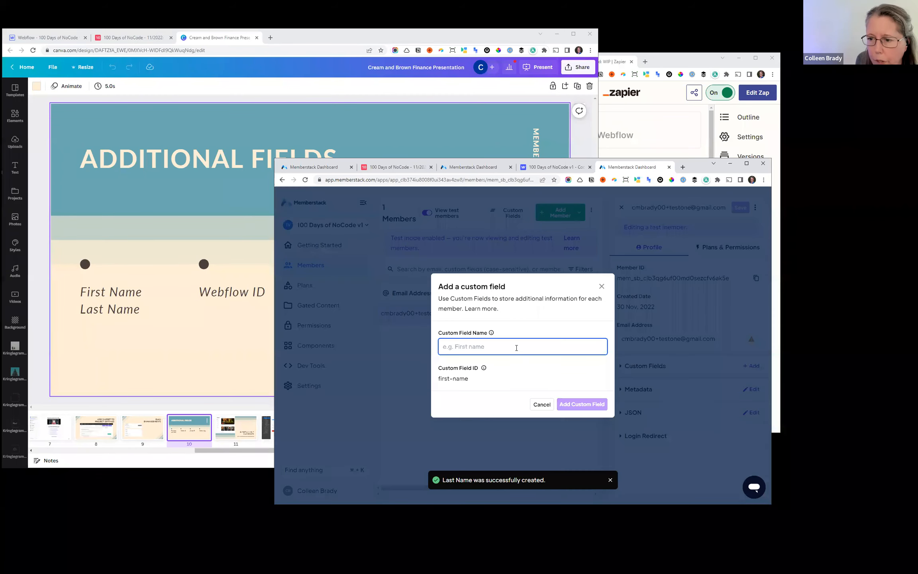
type("Webflow ID")
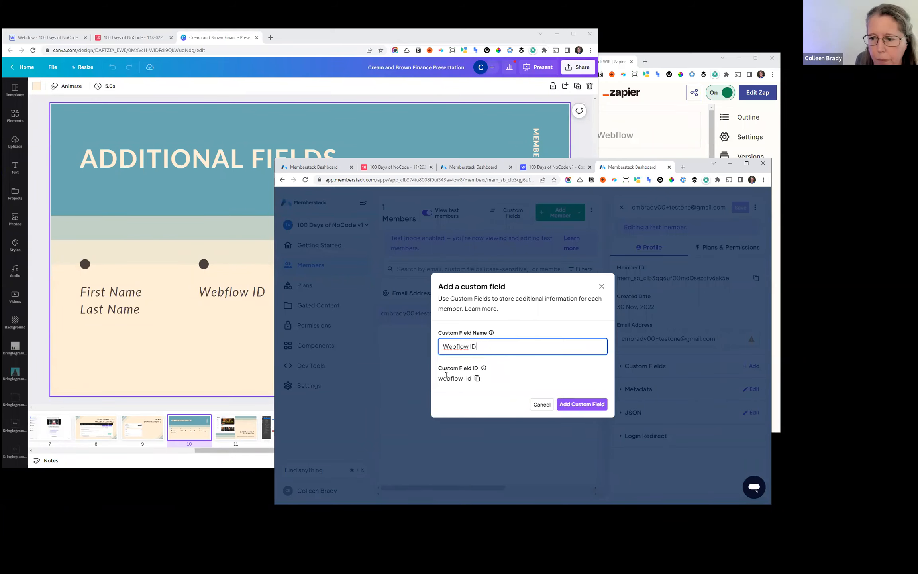
left_click(581, 404)
- Add a custom field named Airtable ID from the test member's profile
left_click(654, 369)
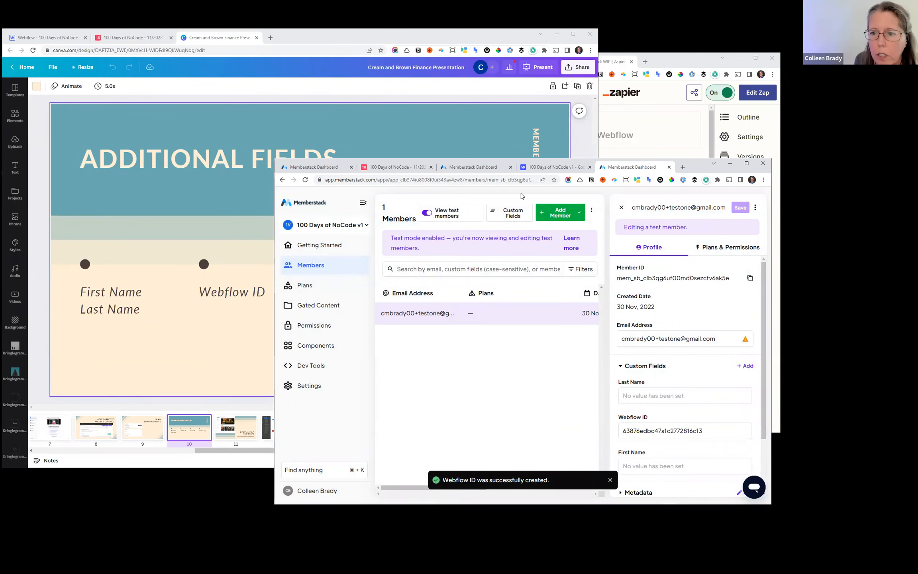
left_click(747, 366)
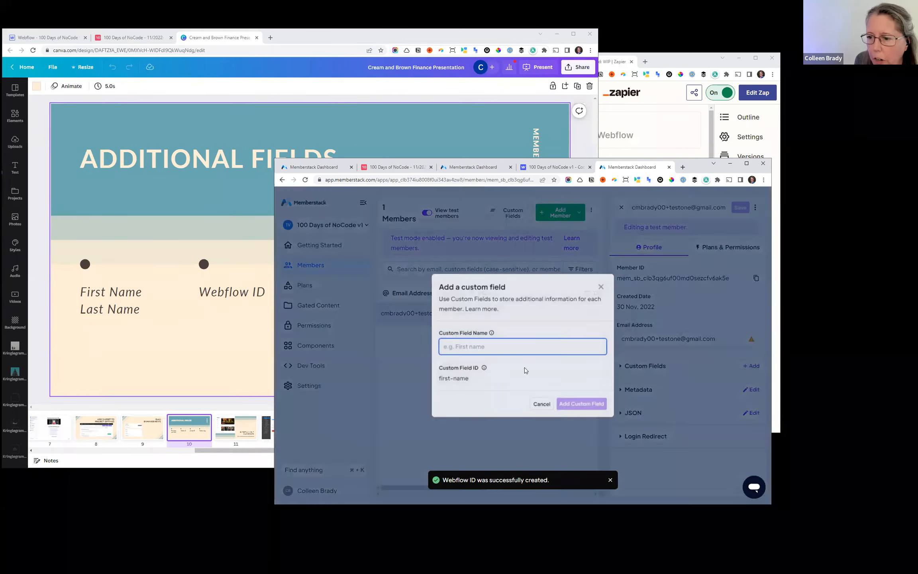
type("A")
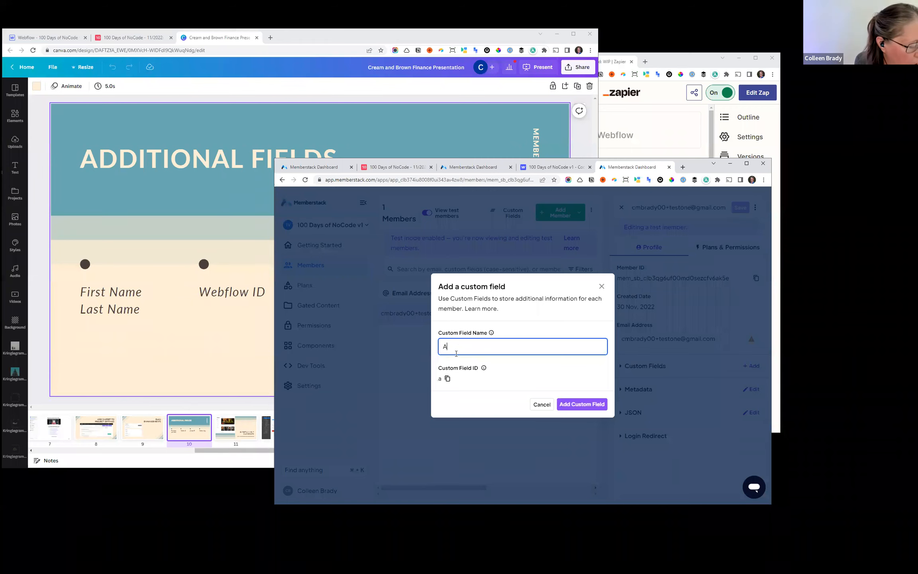
type("irtable ID")
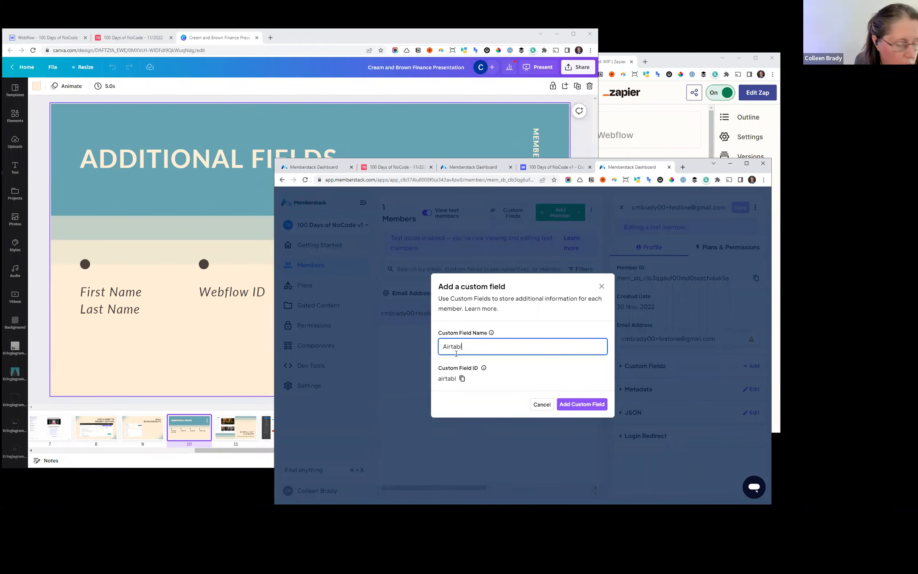
left_click(565, 412)
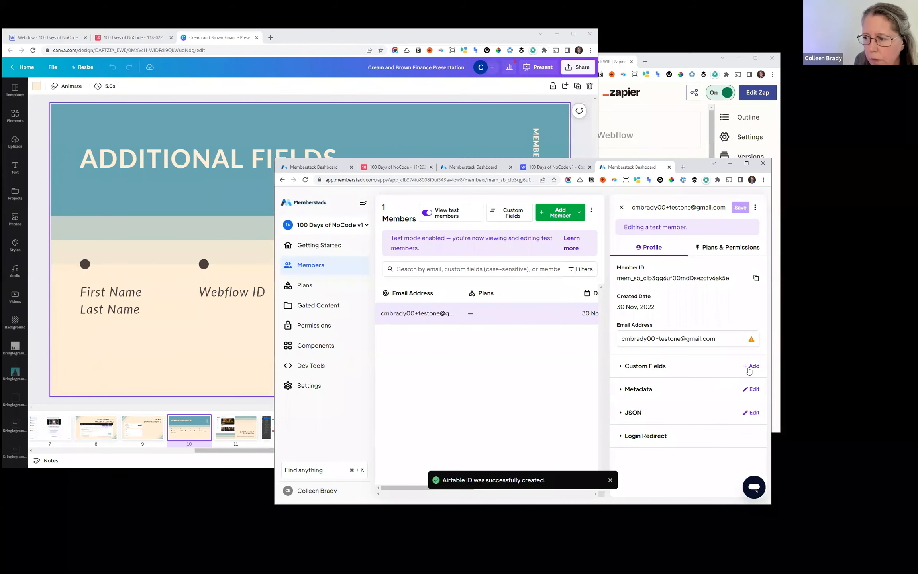
- Add a custom field named Webflow Slug, then close the test member's profile
left_click(751, 365)
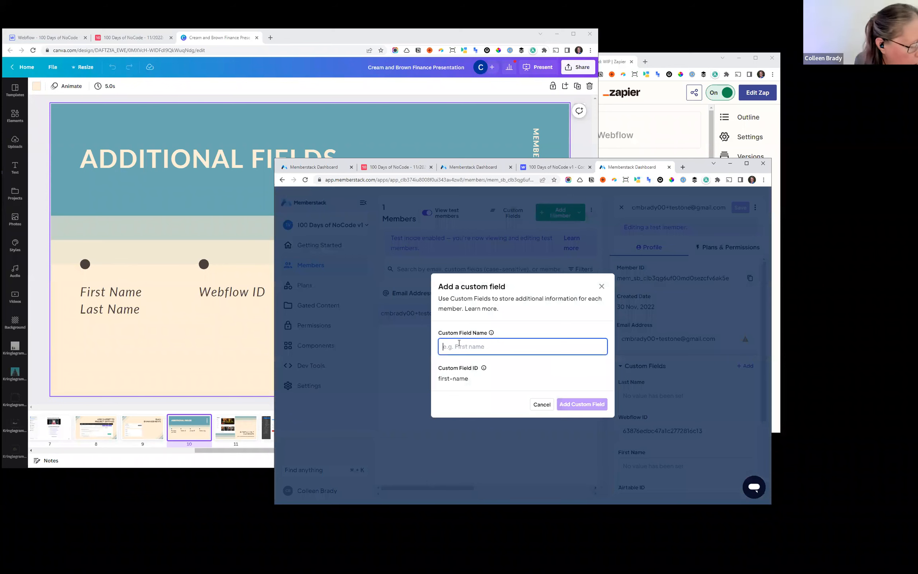
type("Webflow")
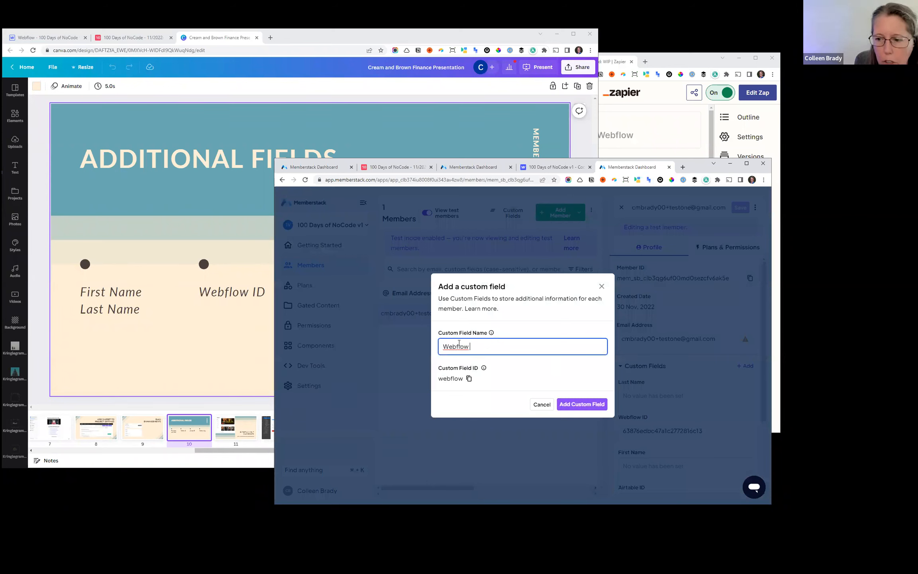
type(" Slug")
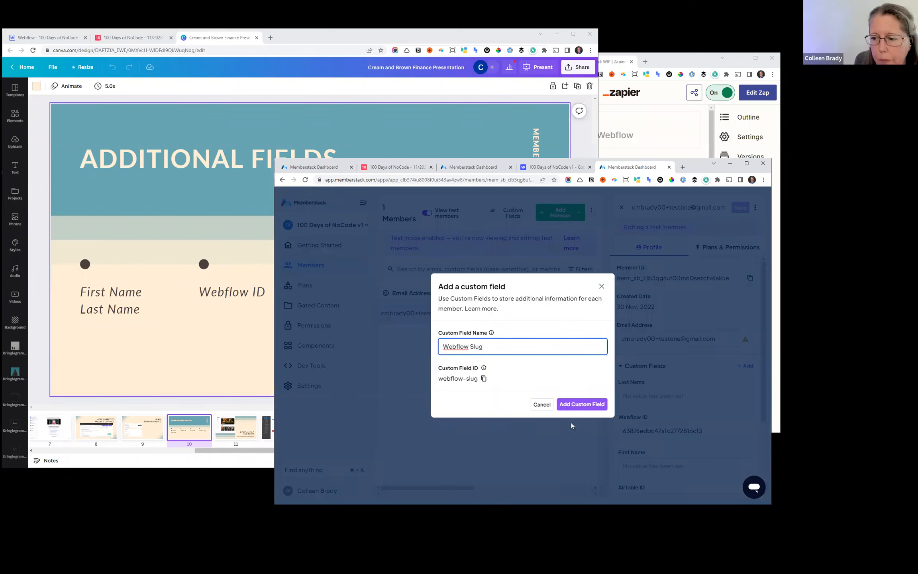
left_click(574, 410)
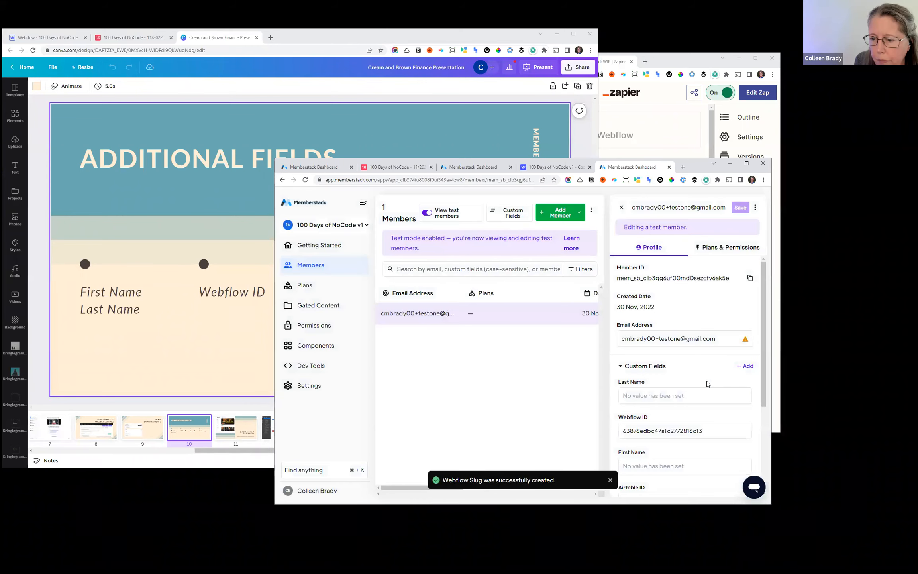
scroll(679, 383, "down", 4)
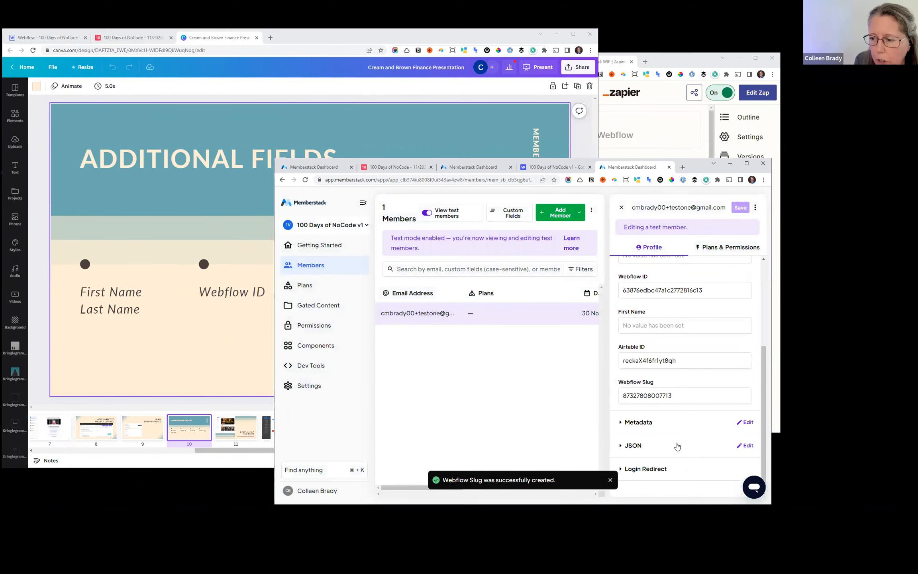
scroll(677, 446, "up", 4)
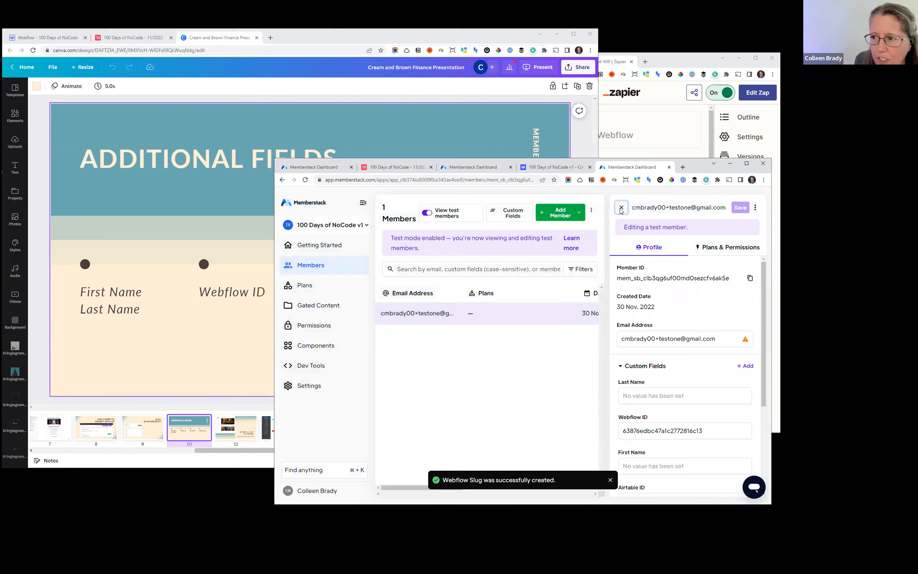
left_click(621, 207)
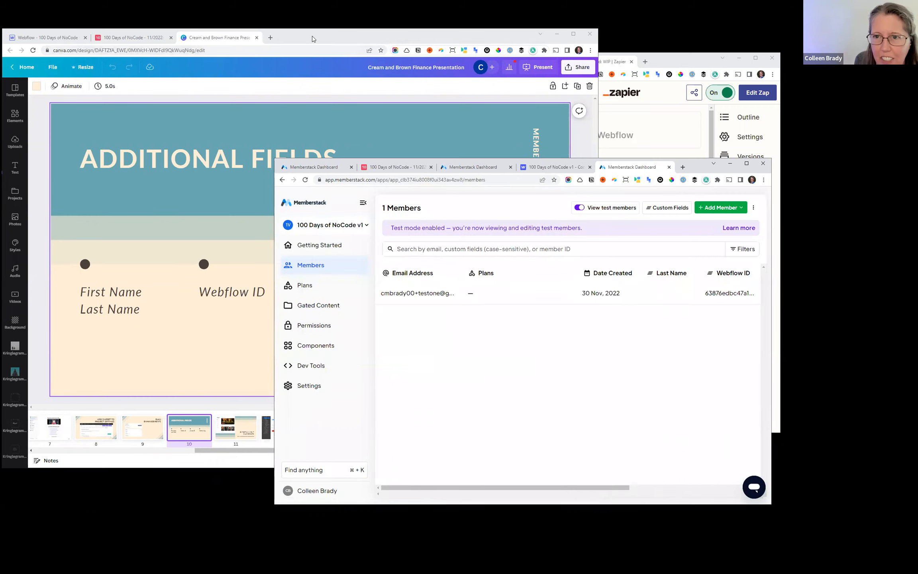
- Switch to the Canva presentation and view the Entertainment Dashboard slide and the sign-up form settings slide after it
left_click(192, 300)
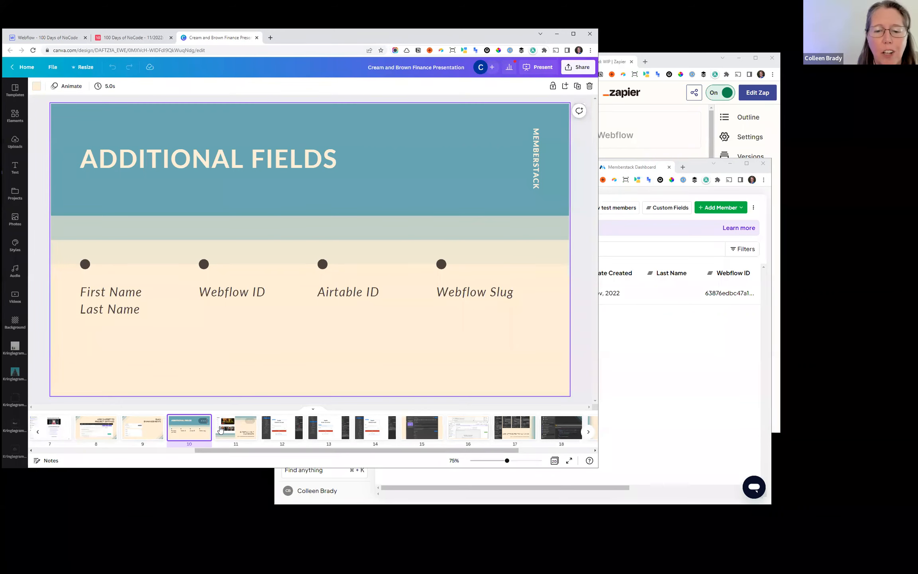
left_click(220, 429)
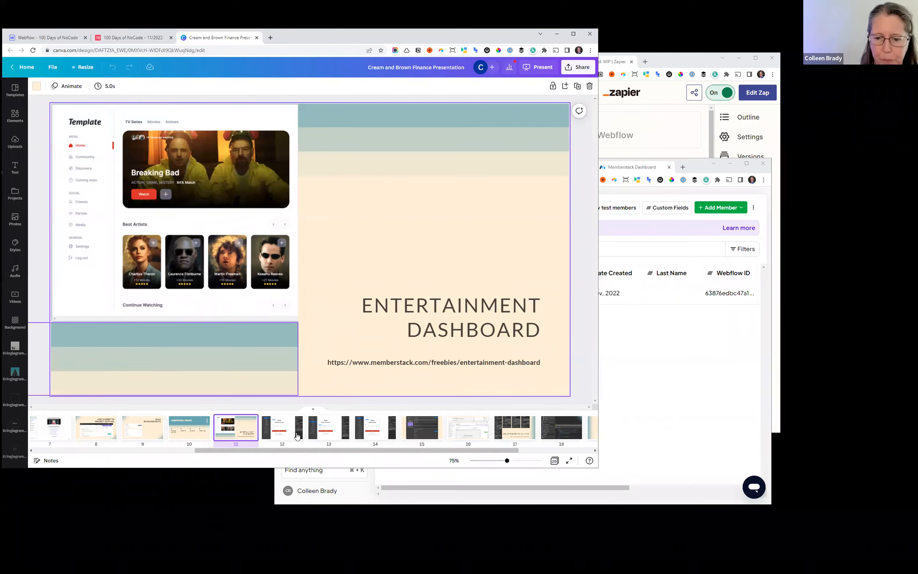
left_click(281, 434)
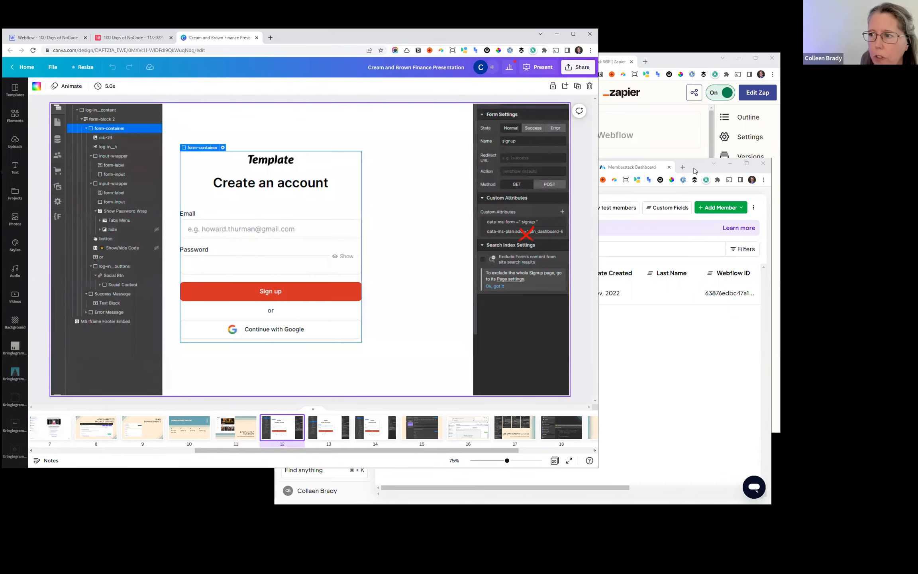
- Switch to Webflow, open the 100 Days of NoCode v1 site in the Designer, and enlarge the browser window
left_click(702, 171)
left_click_drag(405, 168, 444, 163)
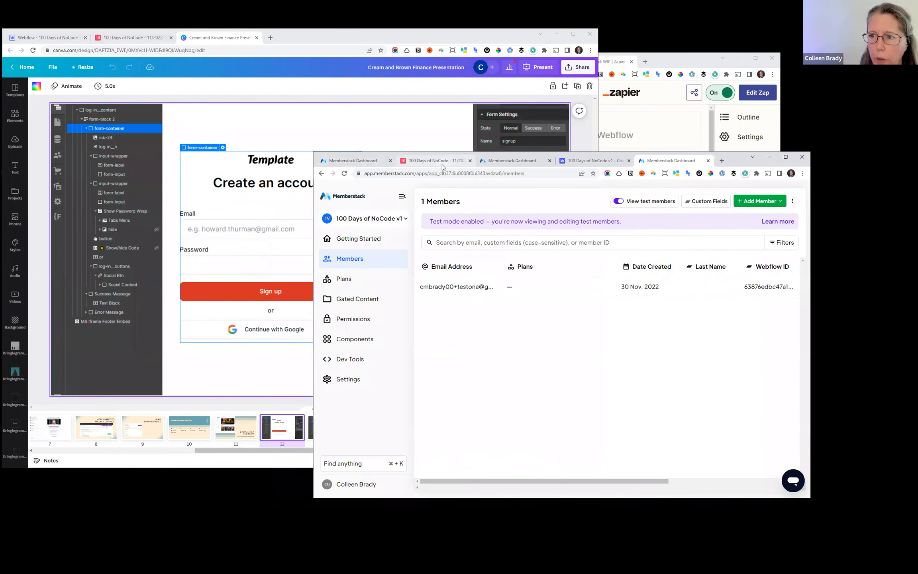
left_click(595, 161)
left_click_drag(730, 161, 698, 121)
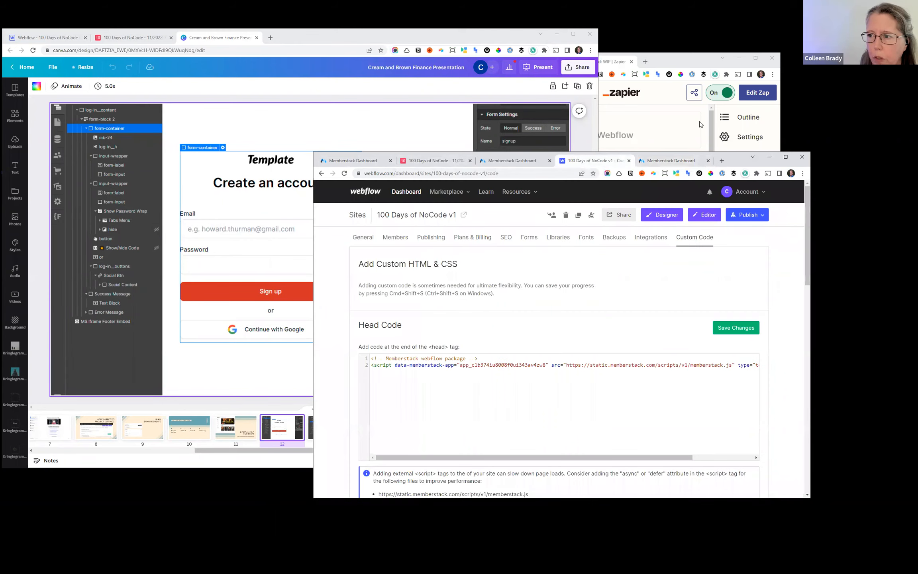
left_click(630, 183)
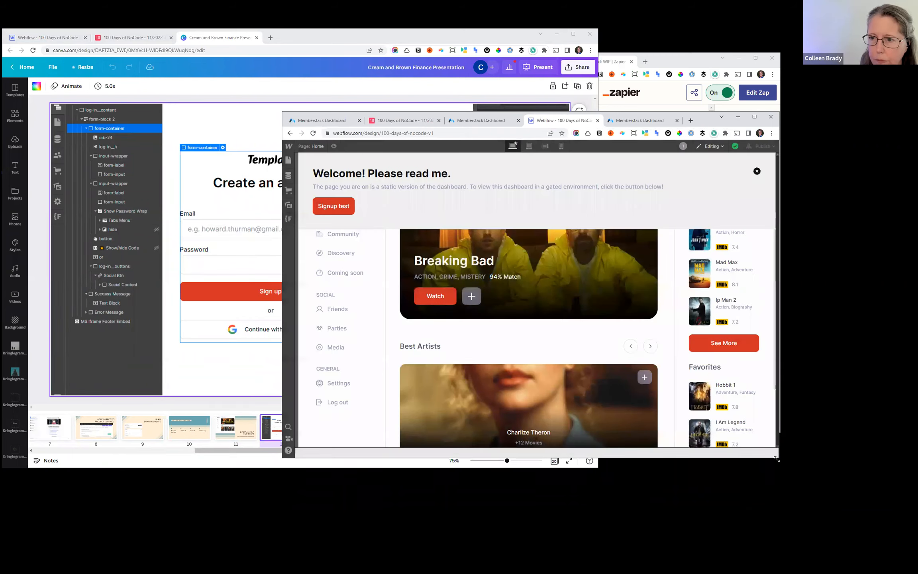
left_click_drag(776, 459, 833, 555)
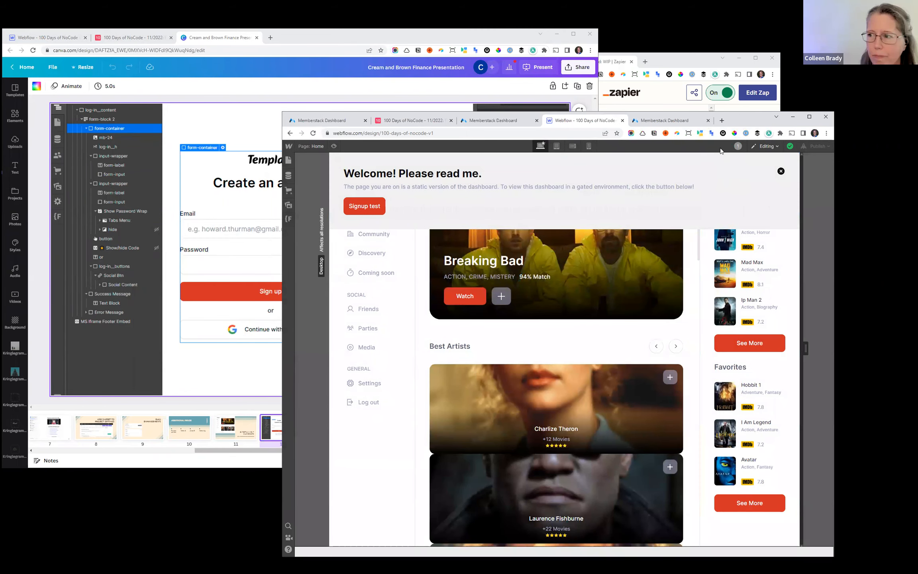
left_click_drag(738, 114, 761, 115)
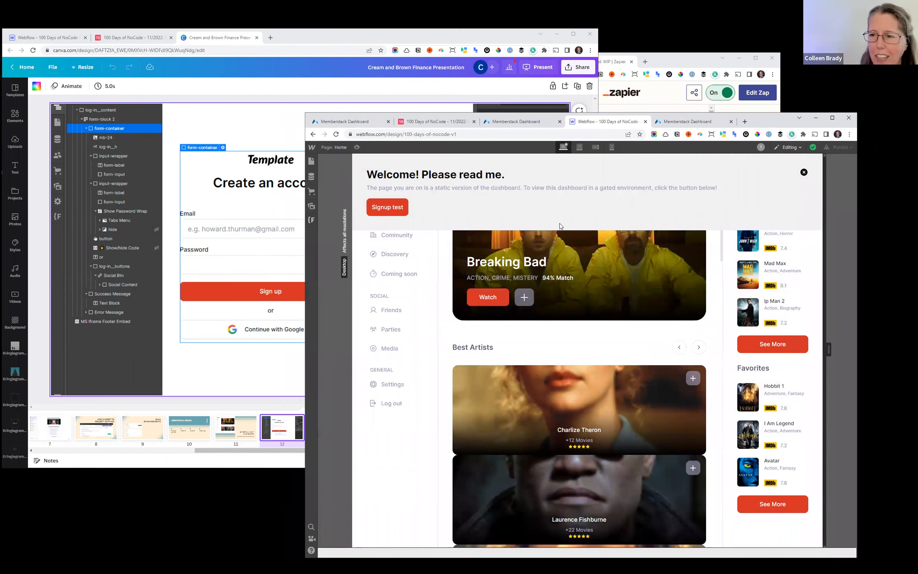
- Request design control of the site in place of the Editing mode and acknowledge the notice
left_click(791, 147)
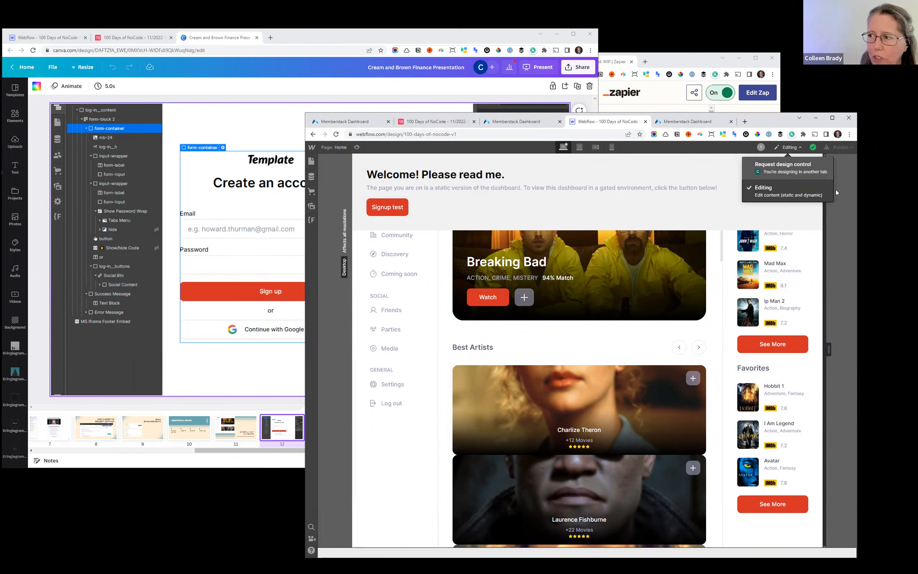
left_click(783, 167)
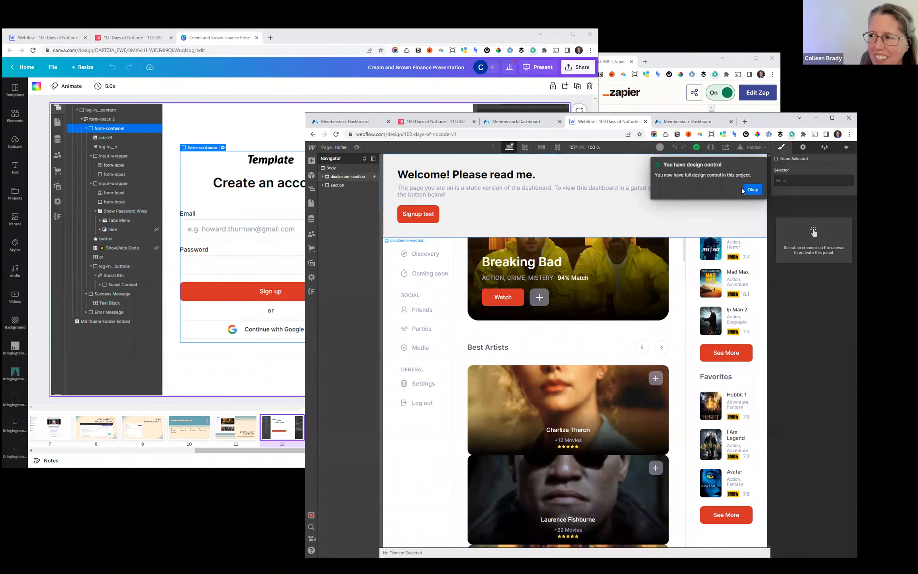
left_click(750, 189)
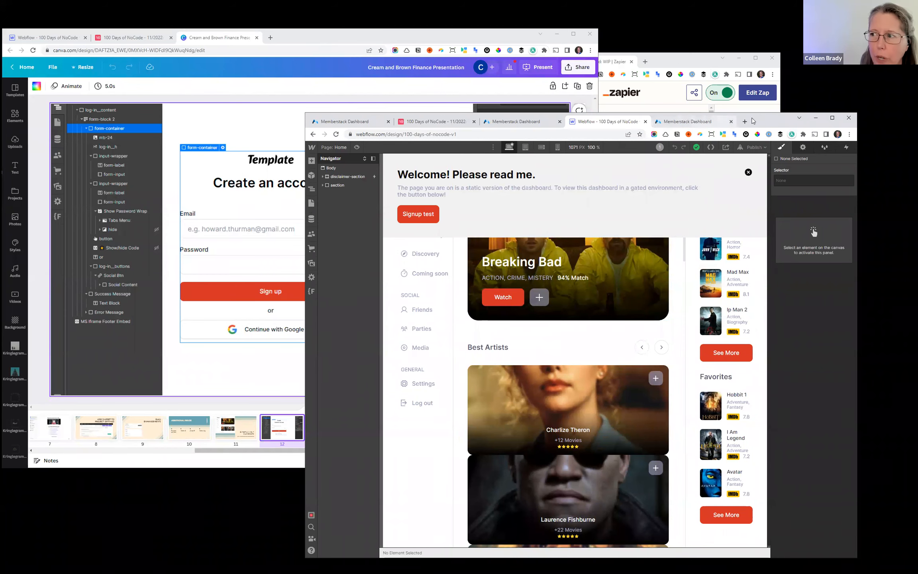
left_click_drag(763, 122, 774, 121)
- Open the static Signup page in the Webflow Designer and consult the sign-up form settings slide in Canva
left_click(221, 241)
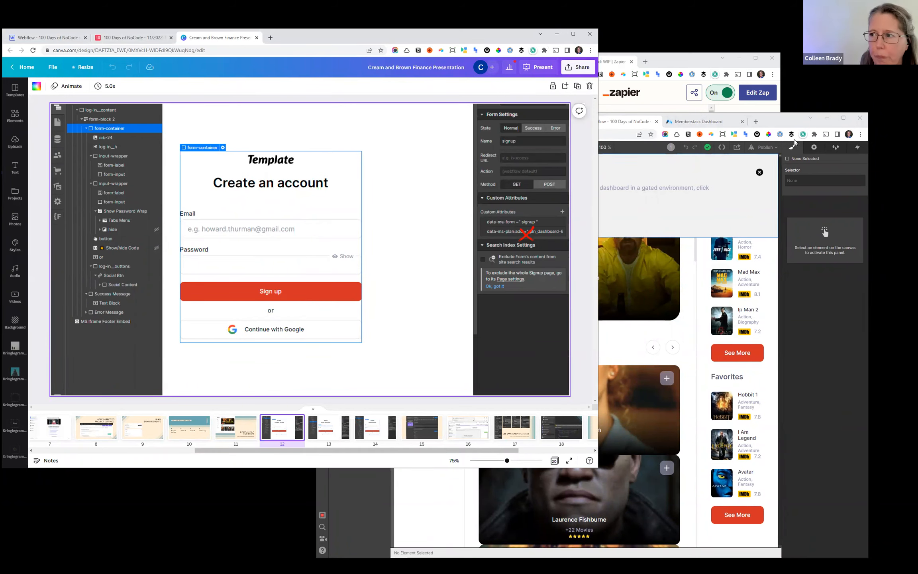
left_click(789, 126)
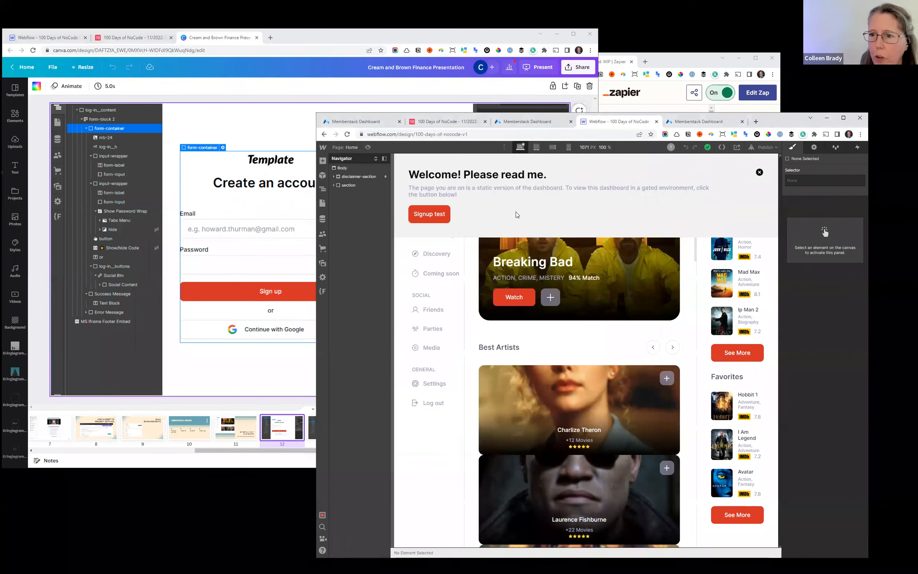
left_click(322, 203)
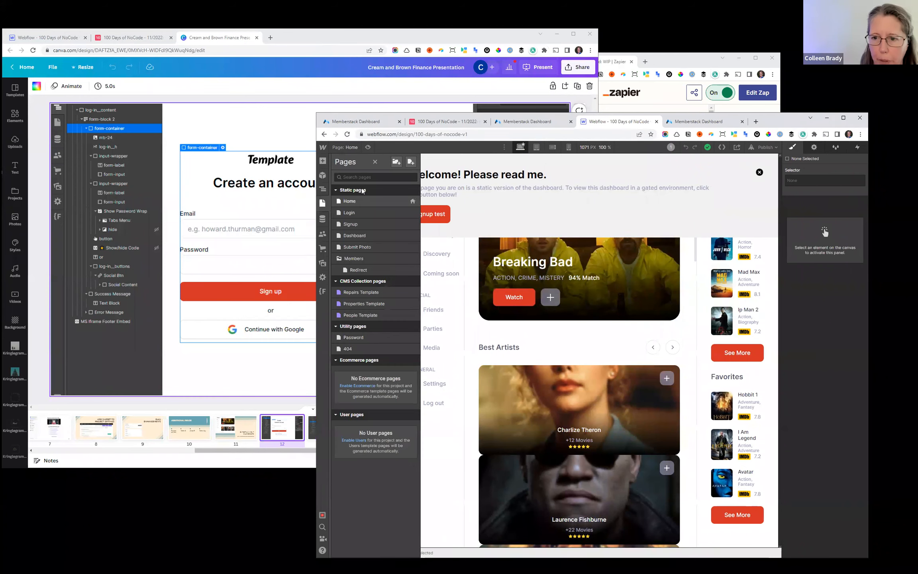
left_click(363, 224)
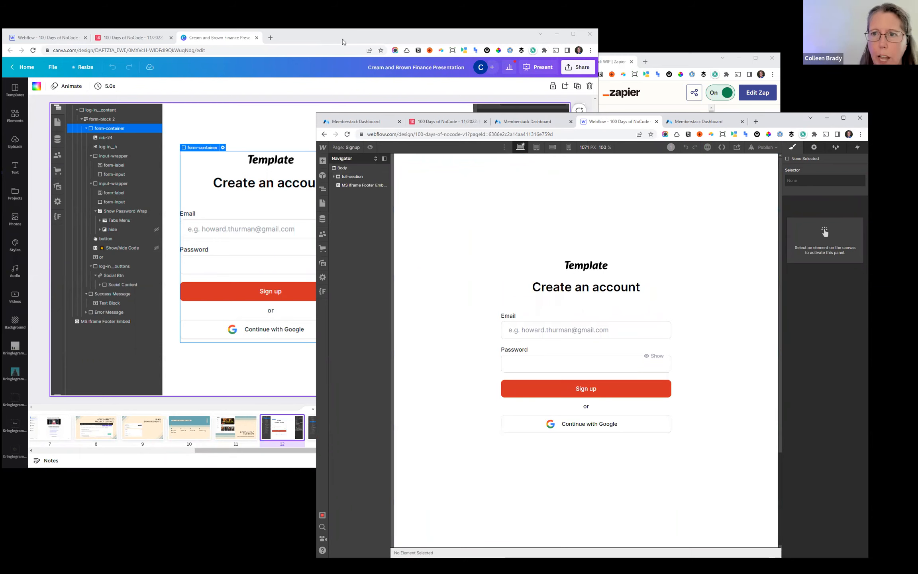
left_click(342, 41)
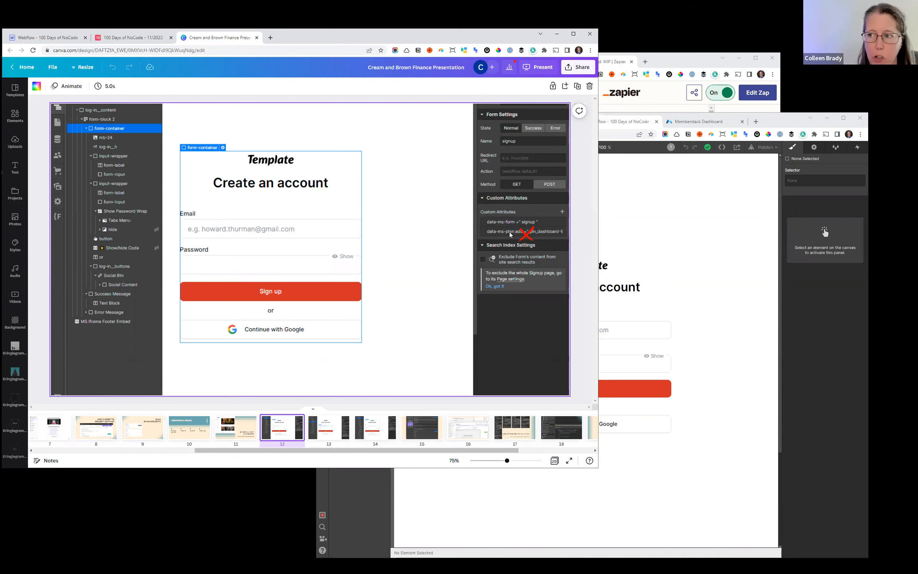
left_click(773, 124)
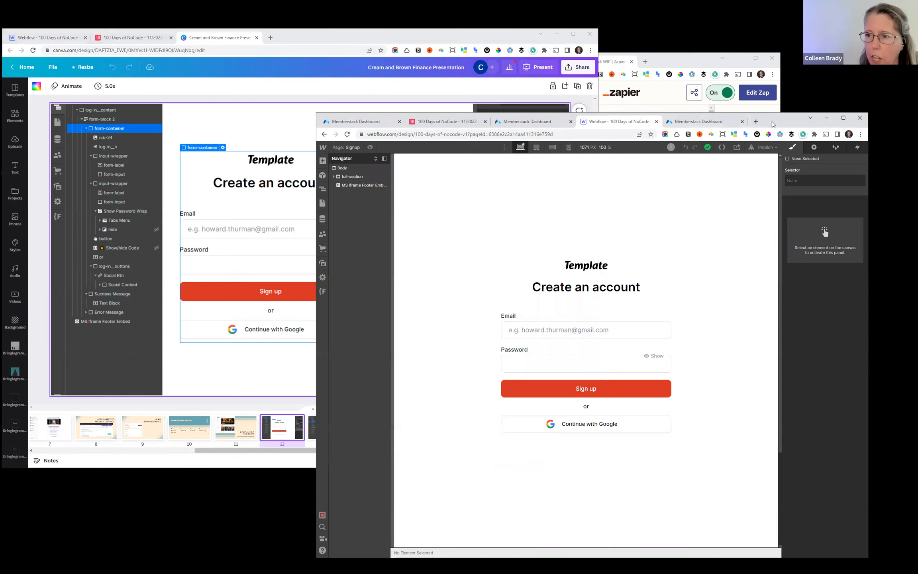
- Open the Signup page's Navigator, expand the full element tree, and pin the Navigator open
left_click(323, 205)
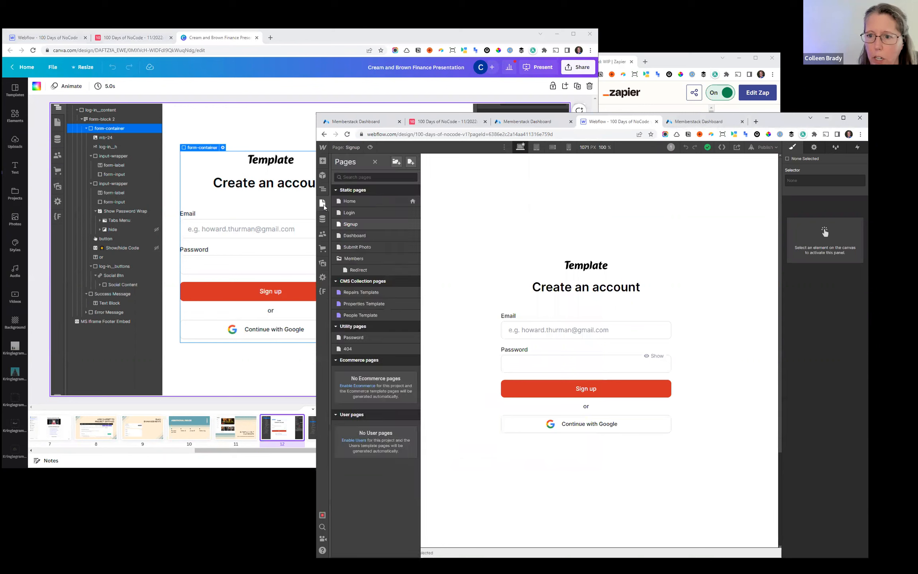
left_click(323, 189)
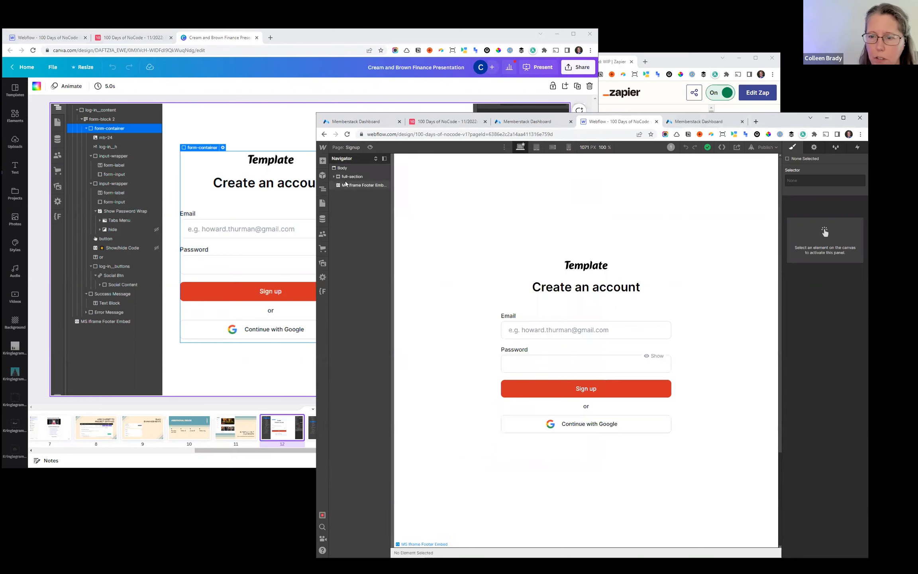
left_click(375, 159)
left_click(385, 159)
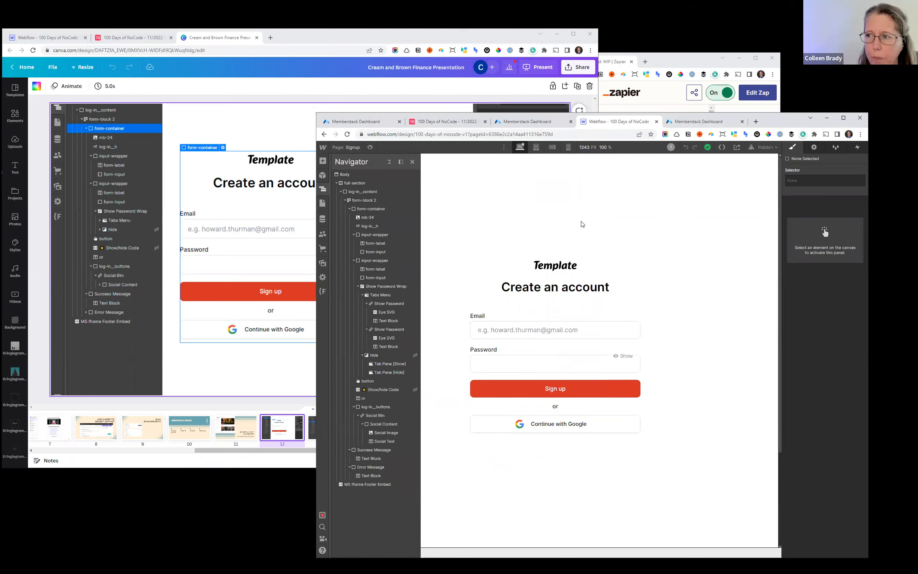
- Examine the settings of form-block 2 and form-container on the Signup page, including the form's custom attributes
left_click_drag(699, 119, 711, 106)
left_click(322, 191)
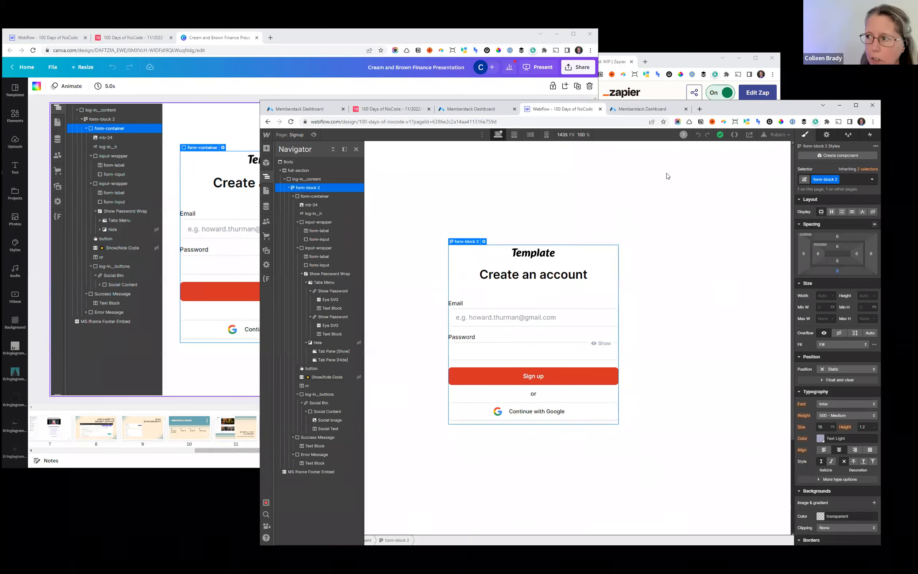
left_click(827, 135)
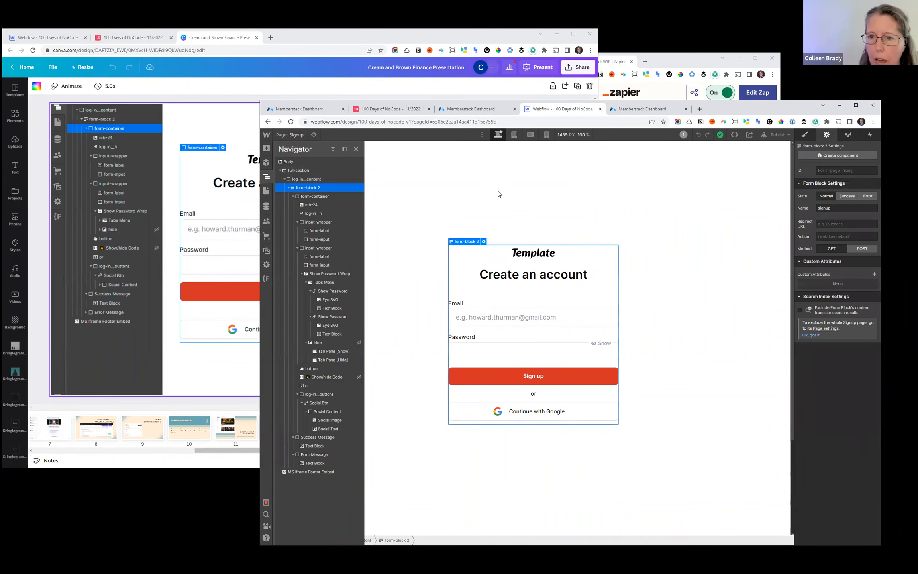
left_click(315, 197)
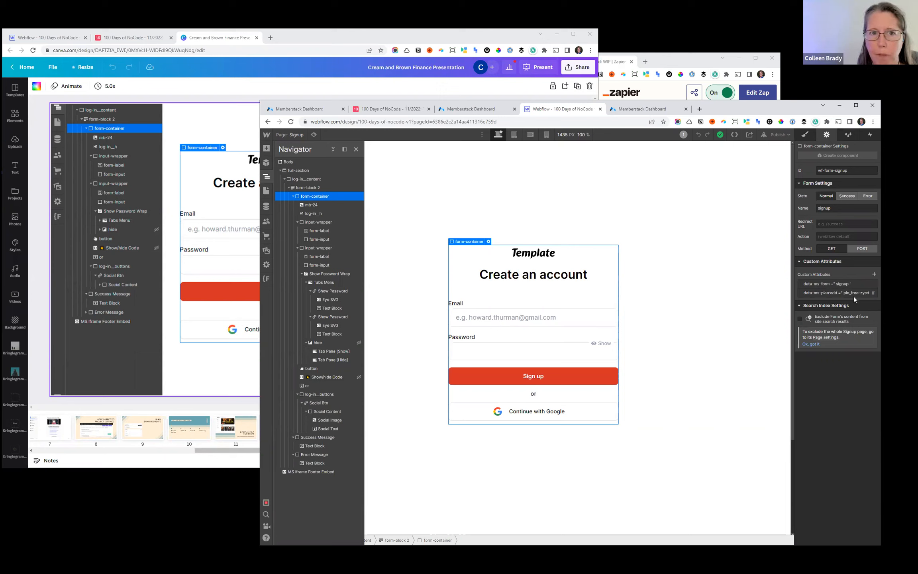
- Switch to the Memberstack dashboard and view the Free plan's installation attribute name and value
left_click(304, 38)
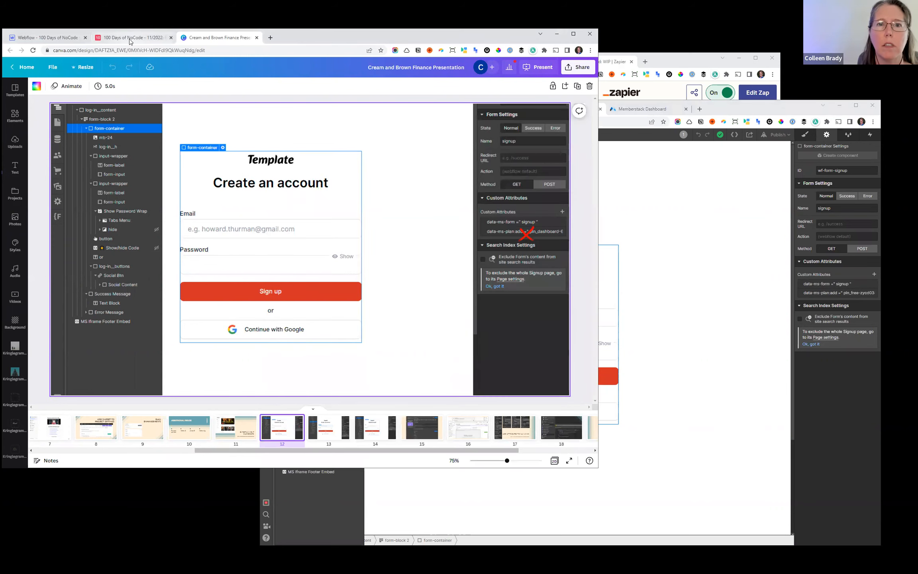
left_click(132, 38)
left_click(207, 39)
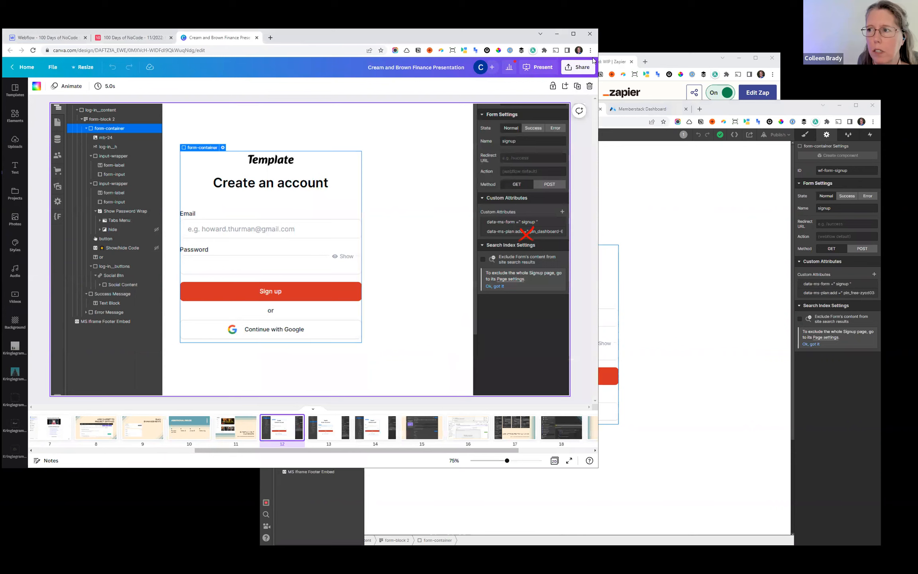
left_click(685, 60)
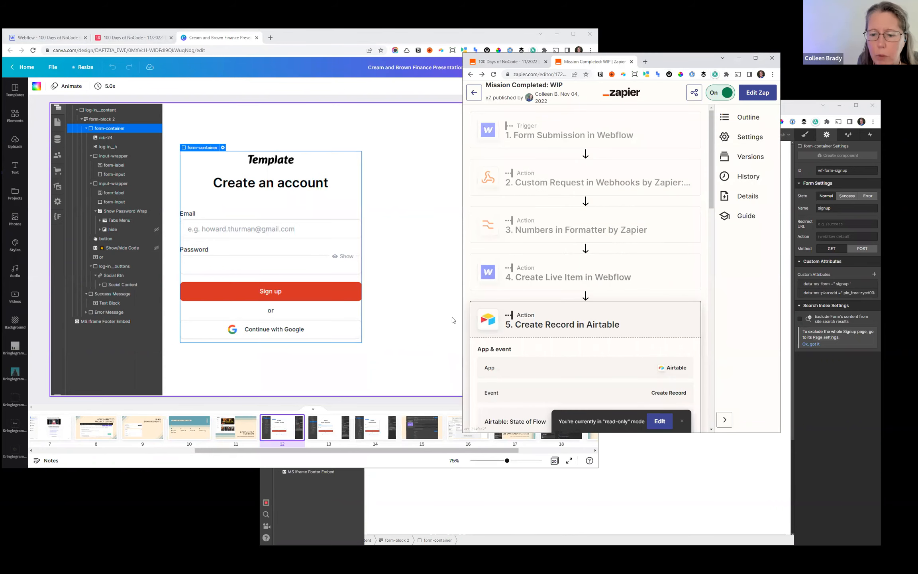
left_click_drag(791, 111, 774, 113)
left_click(460, 112)
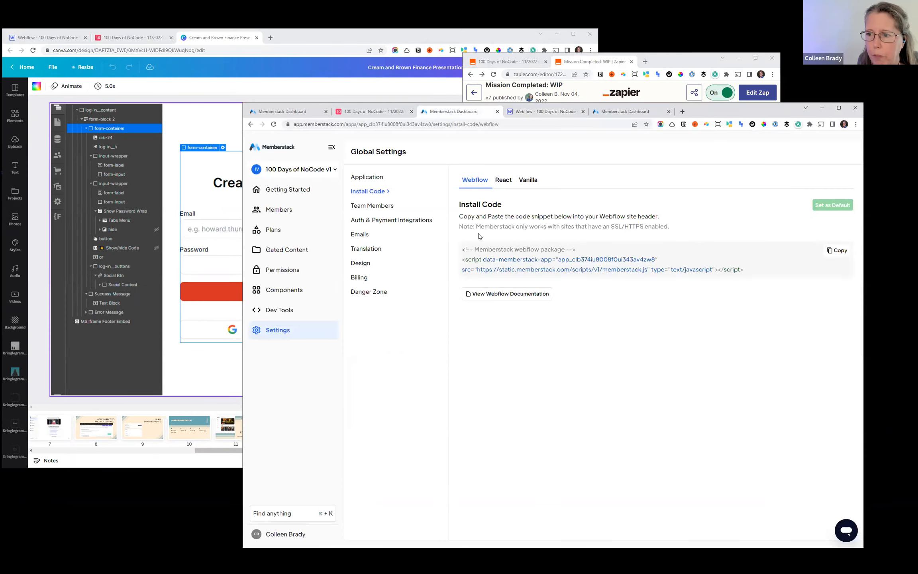
left_click(275, 229)
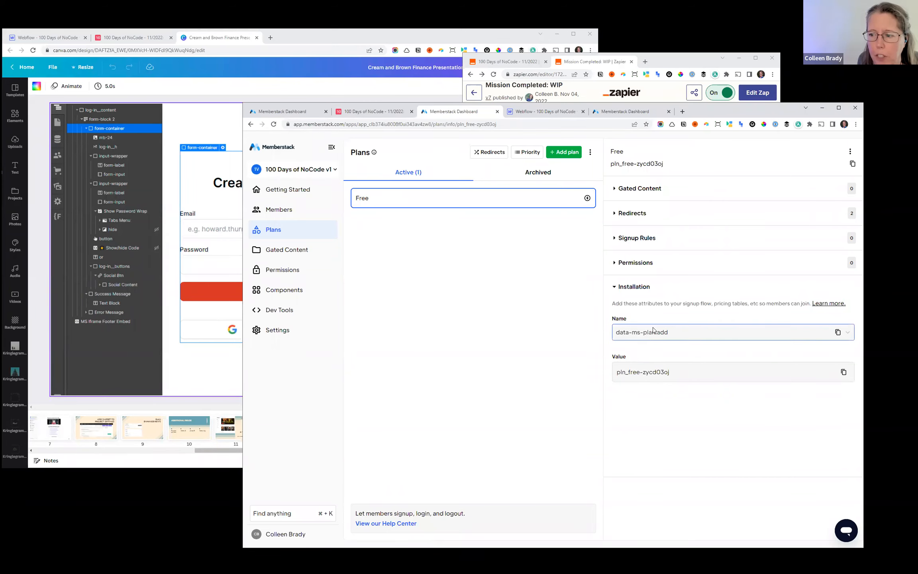
- Return to the Webflow Designer and examine the settings and custom attributes of the Email and Password inputs in the sign-up form
left_click(628, 113)
left_click(549, 114)
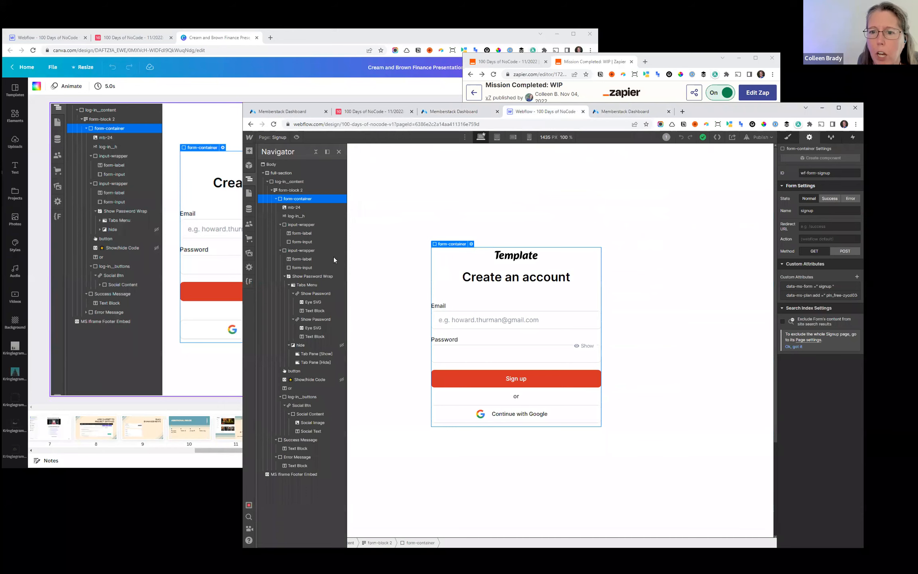
left_click(450, 320)
left_click(450, 322)
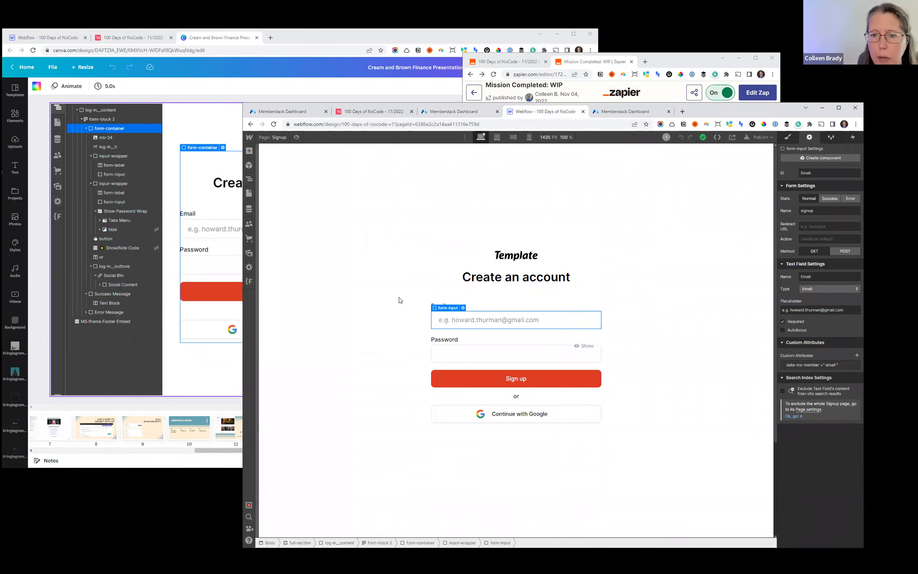
left_click(249, 194)
left_click(249, 179)
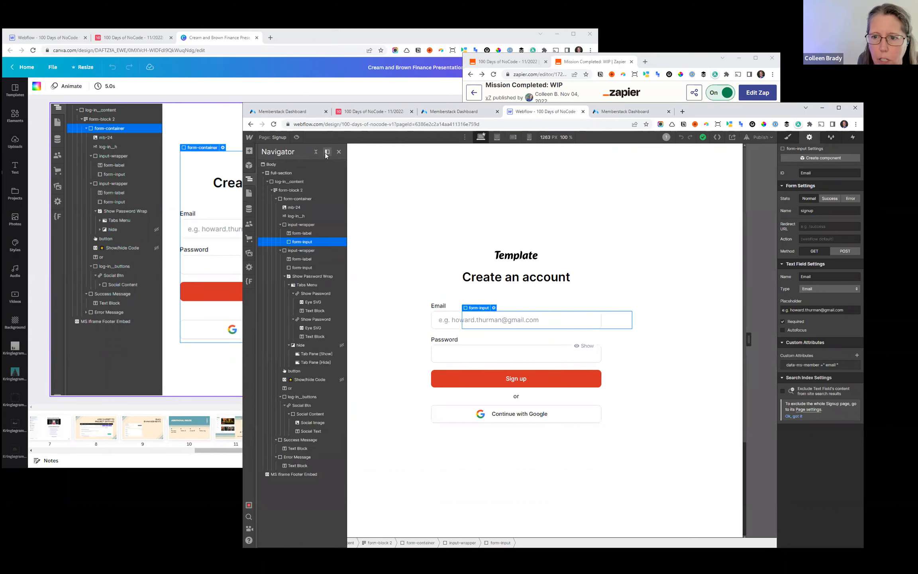
left_click(326, 152)
left_click(311, 150)
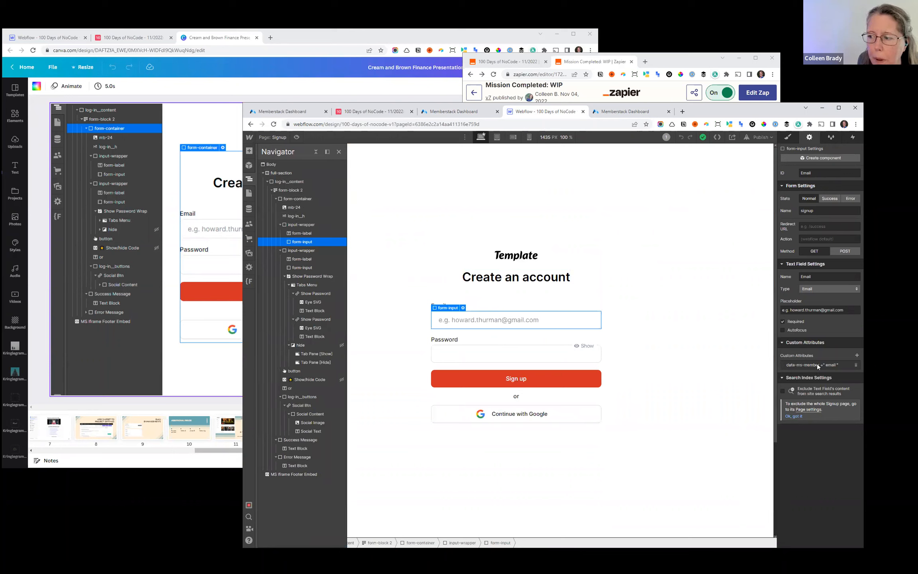
left_click(478, 352)
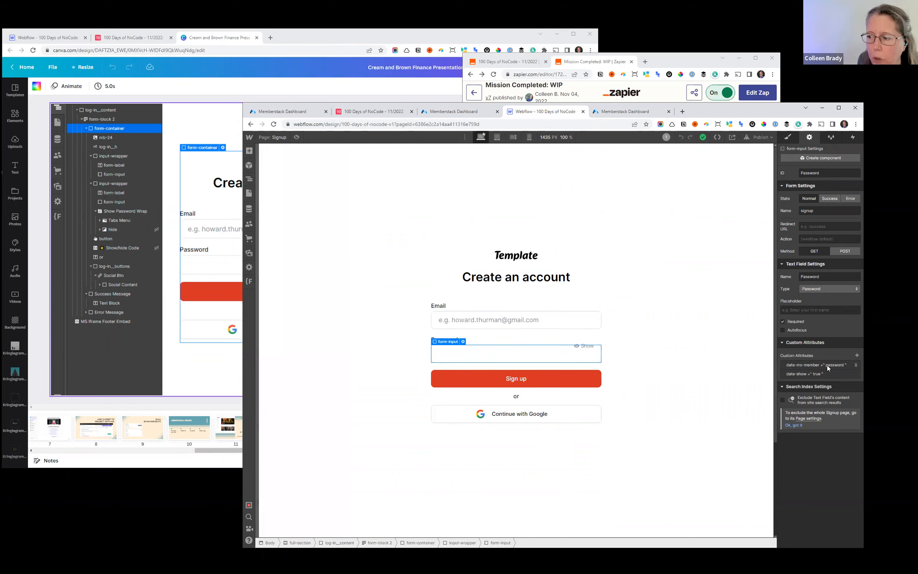
- Widen the browser window and duplicate the input-wrapper that holds the Email label and input
left_click(249, 193)
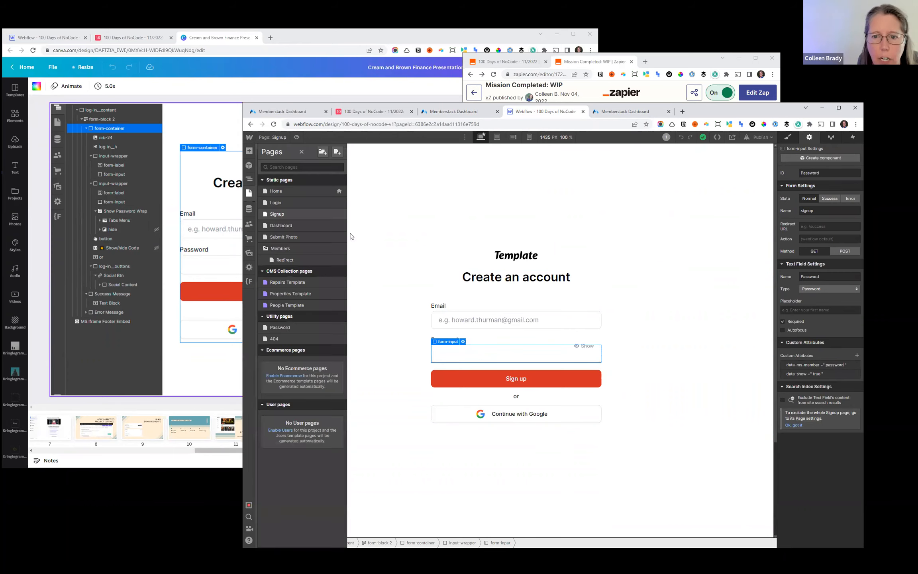
left_click(473, 324)
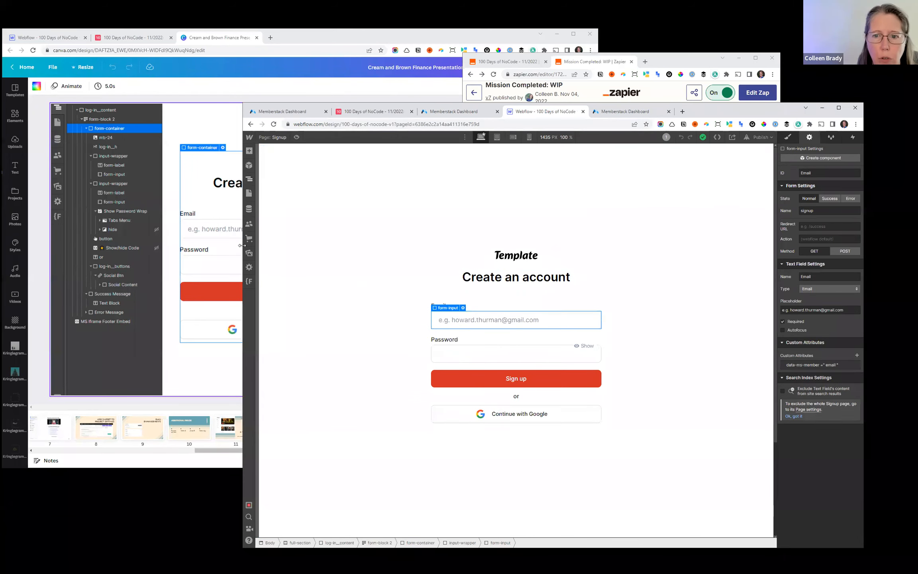
left_click_drag(240, 310, 98, 309)
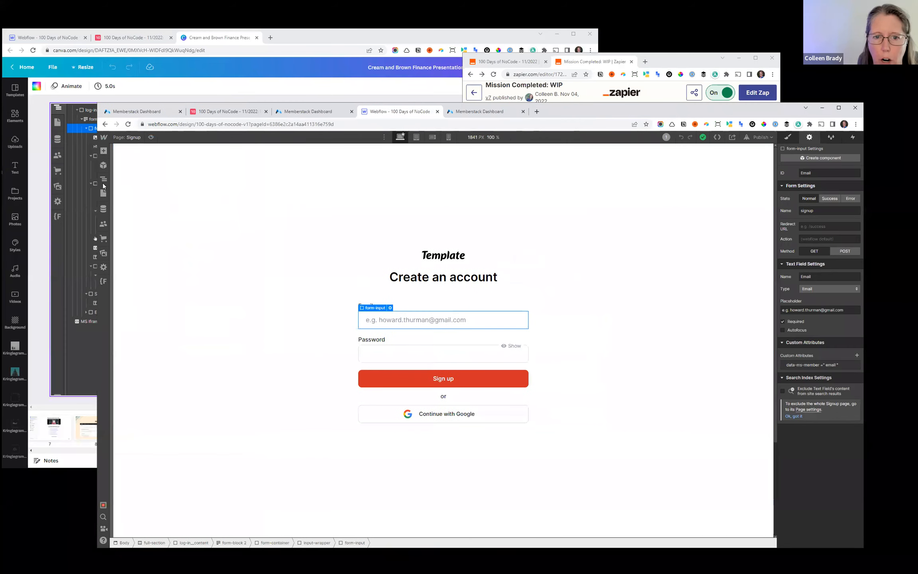
left_click(104, 179)
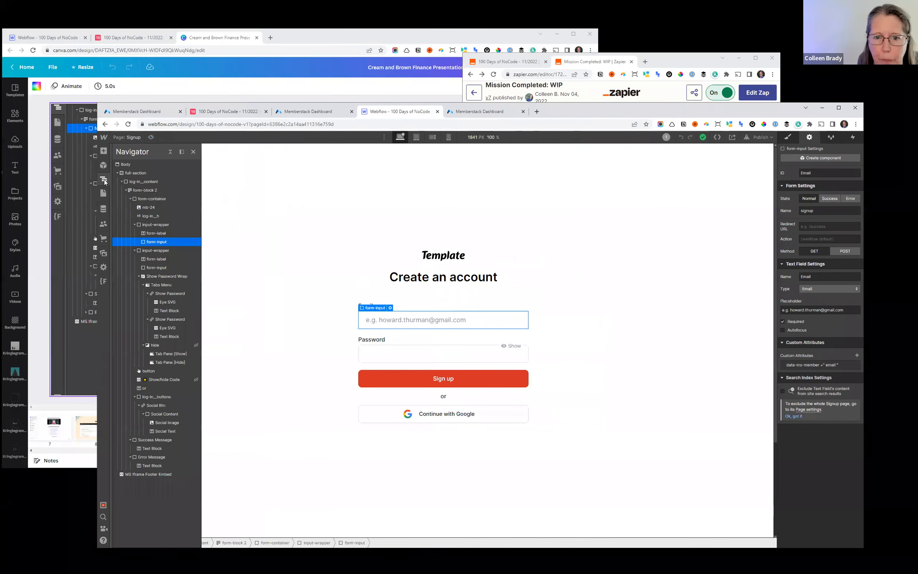
left_click(162, 225)
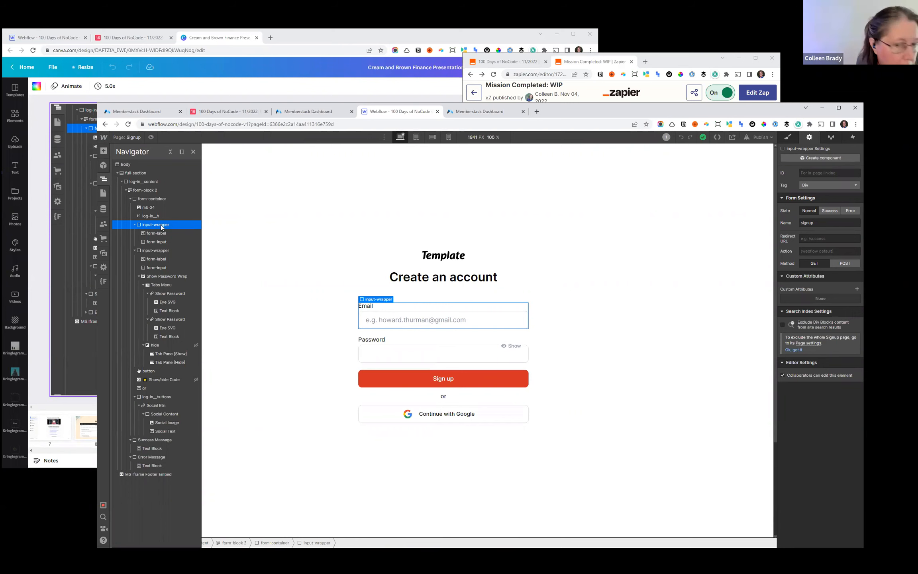
key("ctrl+d")
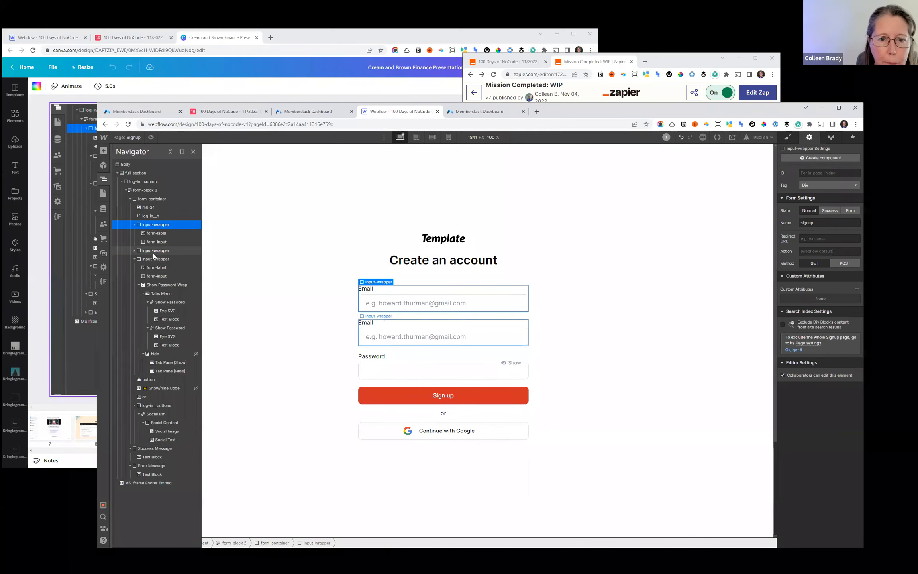
- Change the label text in the duplicated input-wrapper to "First Name"
left_click(153, 251)
left_click(151, 260)
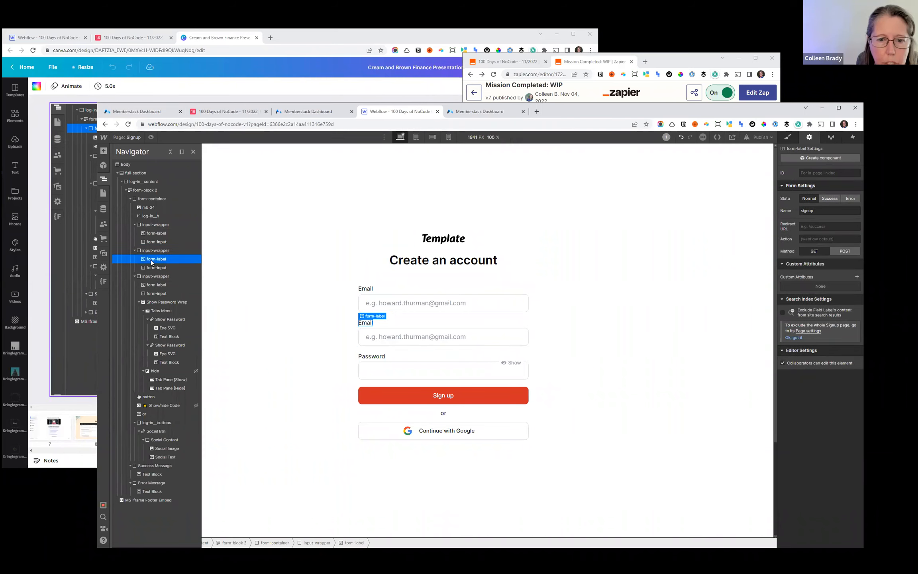
left_click(369, 324)
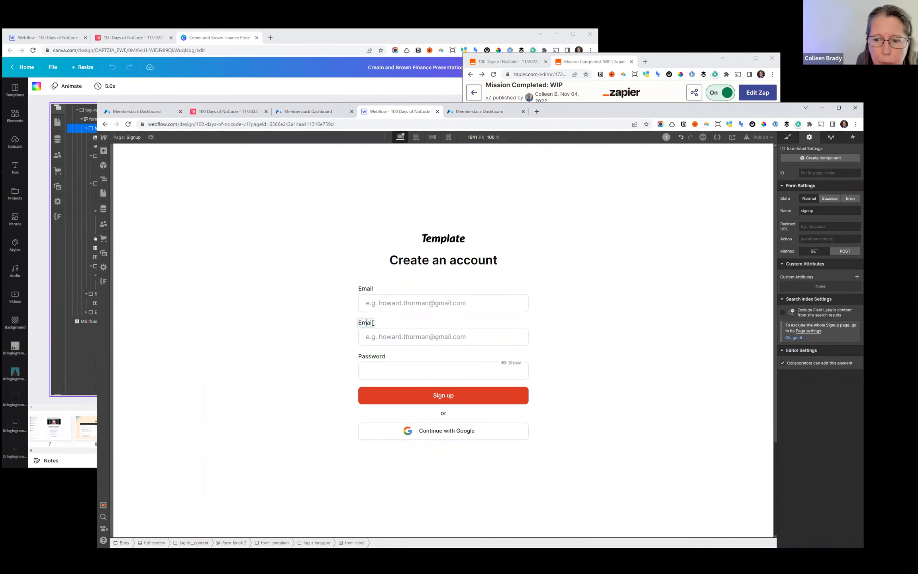
key("BackSpace")
key("BackSpace")
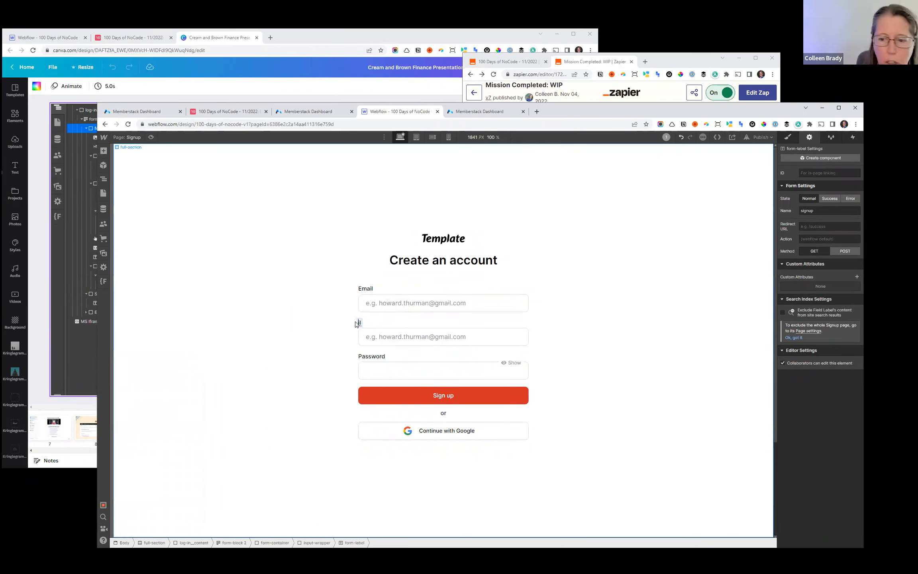
key("BackSpace")
key("BackSpace")
type("First Name")
- Set the First Name input's type to Plain and replace its placeholder with a sample first name
left_click(363, 338)
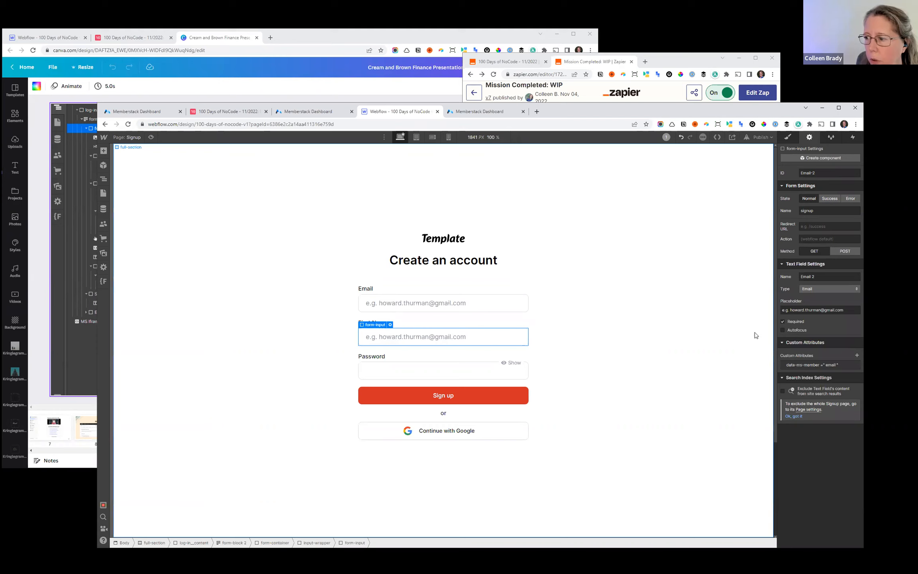
left_click(816, 290)
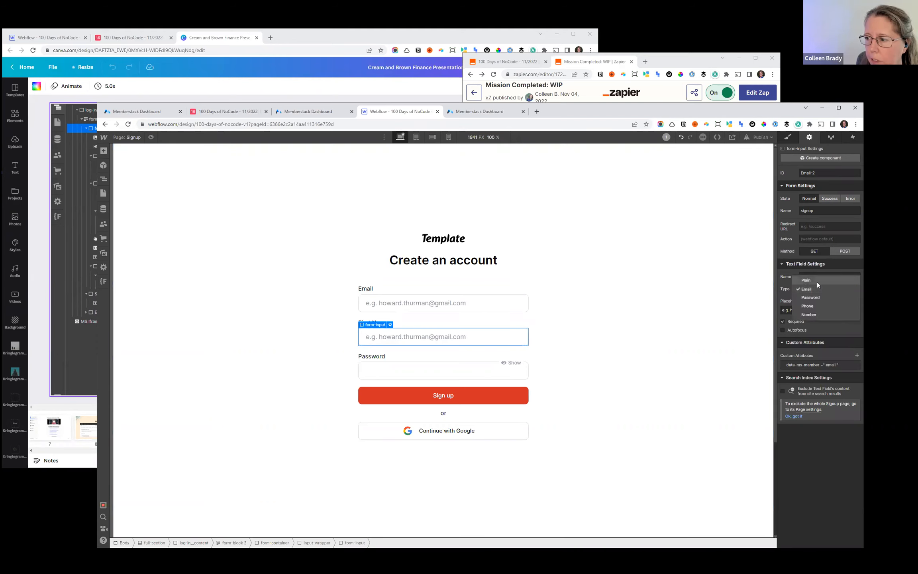
left_click(817, 282)
left_click_drag(854, 310, 779, 308)
type("How")
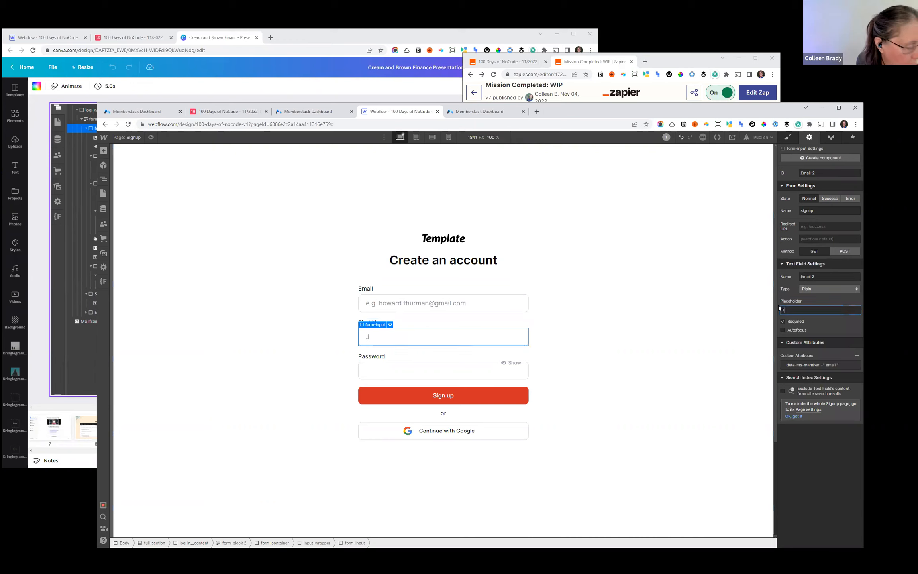
type("ard")
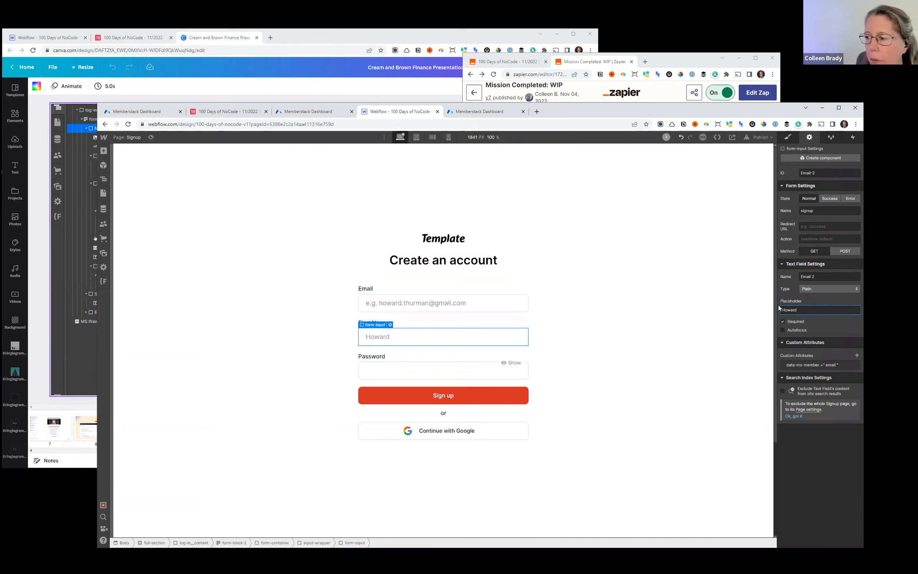
- Set the First Name input's data-ms-member custom attribute value to first-name
left_click(813, 366)
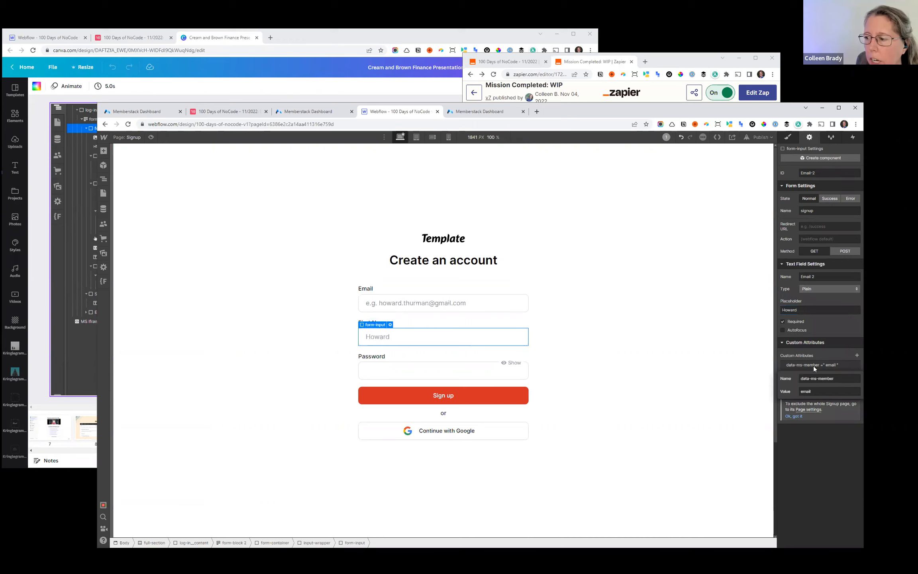
left_click(817, 391)
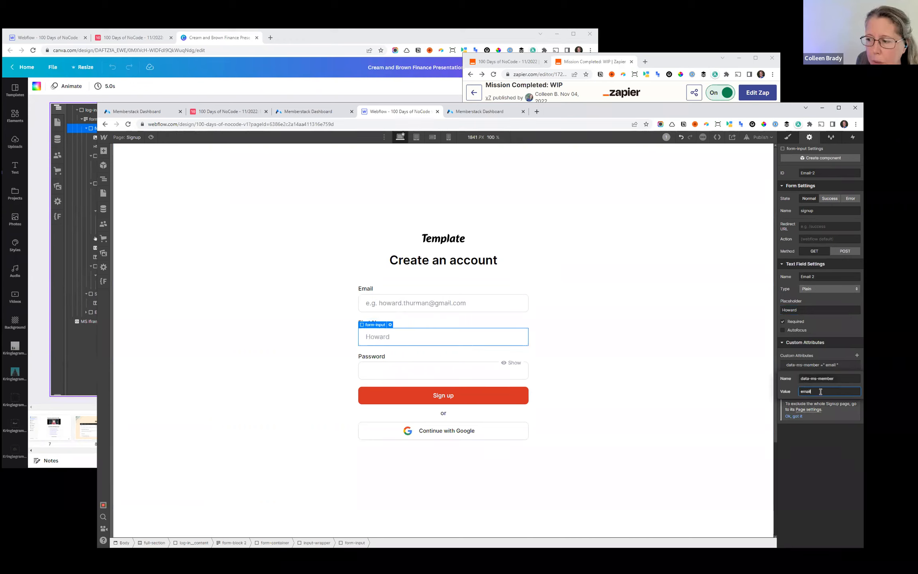
double_click(849, 390)
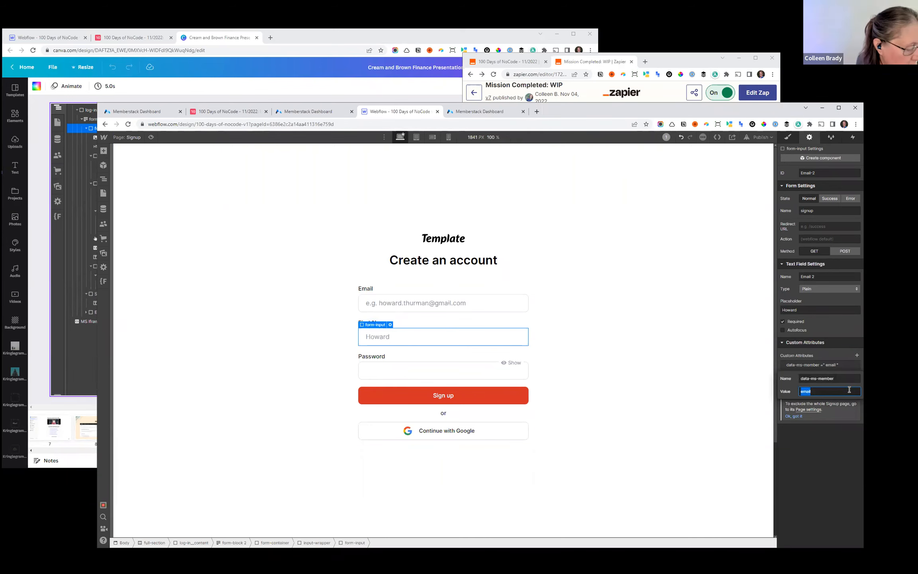
type("first-name")
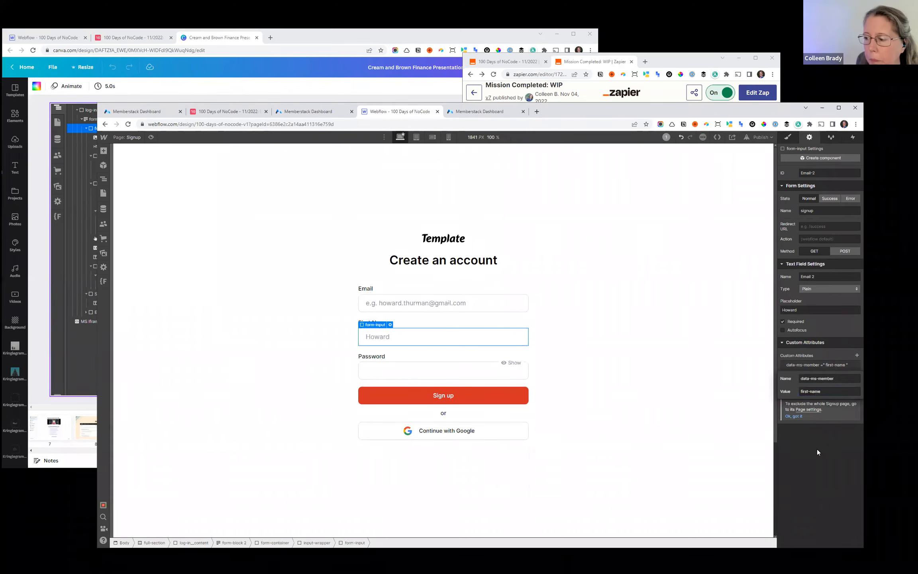
key("Return")
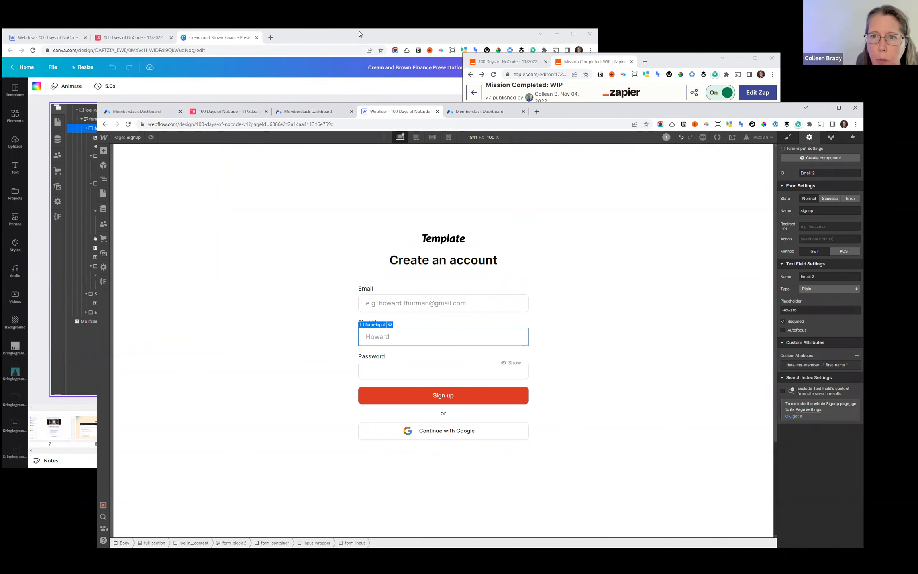
- Check the "Additional Fields" slide in the Canva presentation for the fields to add, and return to the Webflow Signup page
left_click(360, 45)
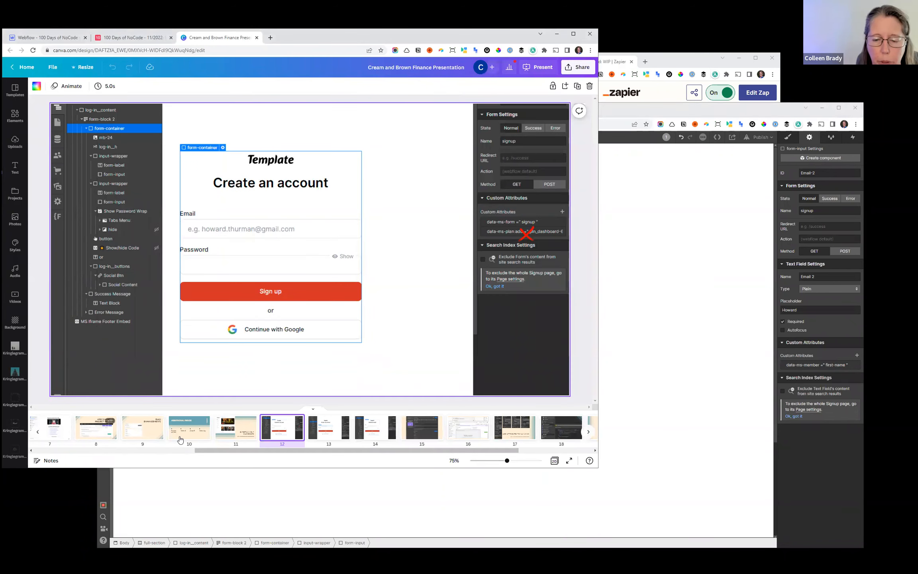
left_click(201, 421)
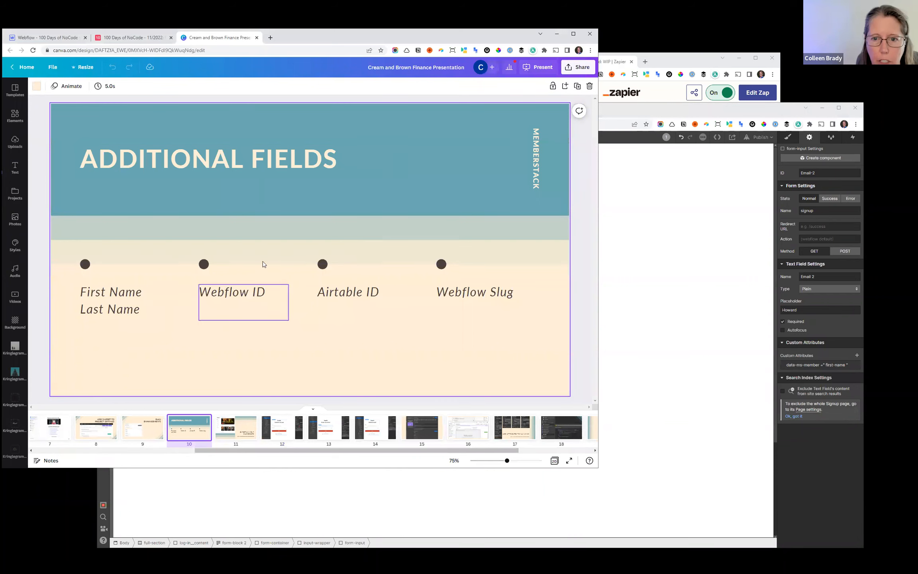
left_click(653, 116)
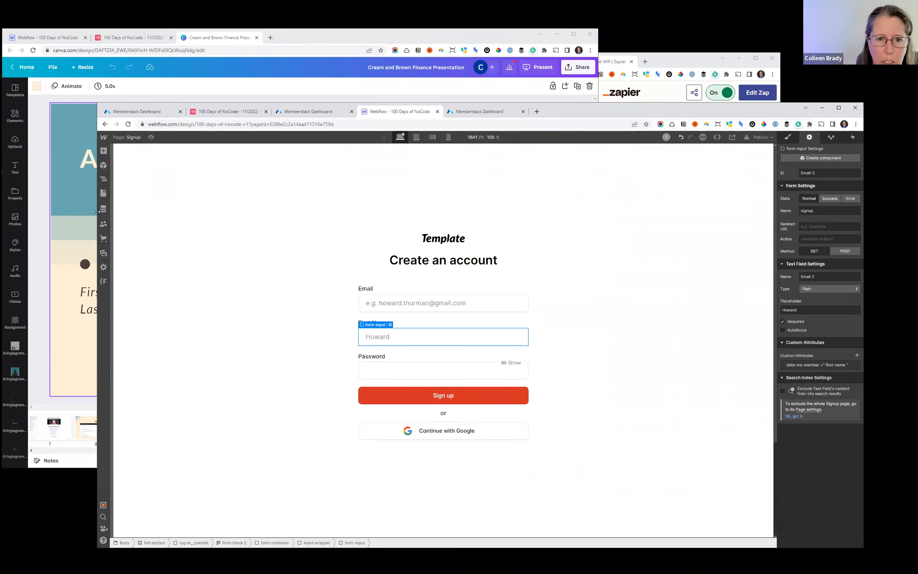
- Widen the browser window, pin the Navigator and move the First Name input-wrapper above the Email input-wrapper
left_click_drag(96, 212, 66, 212)
left_click(76, 191)
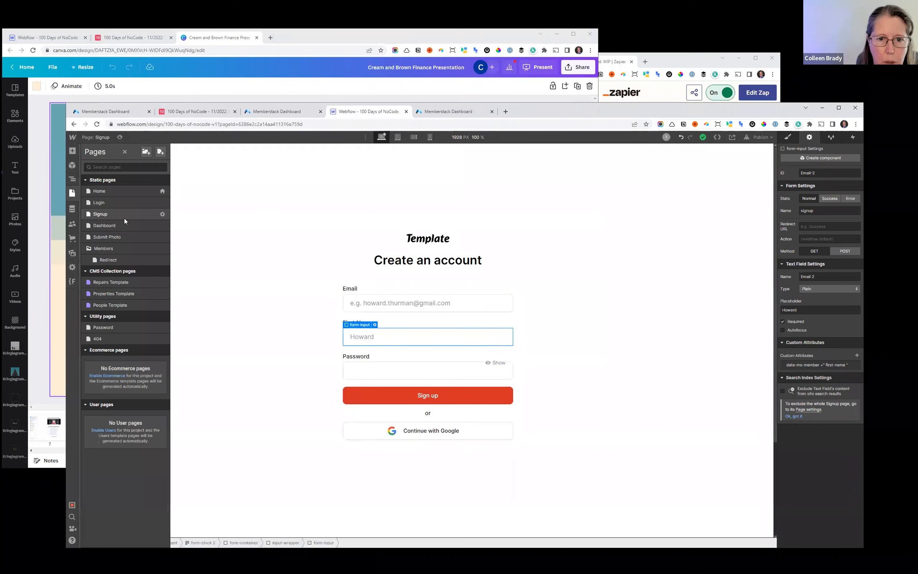
left_click(72, 179)
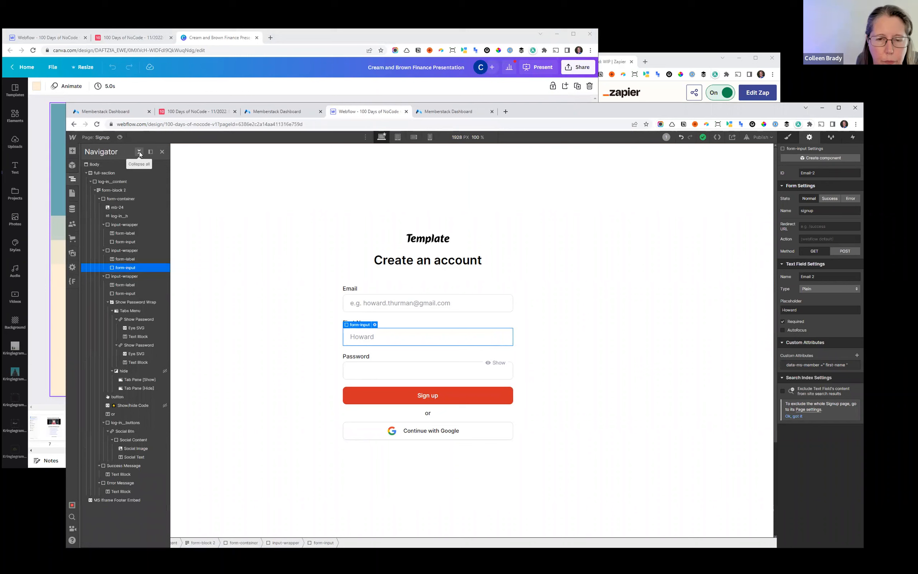
left_click(151, 152)
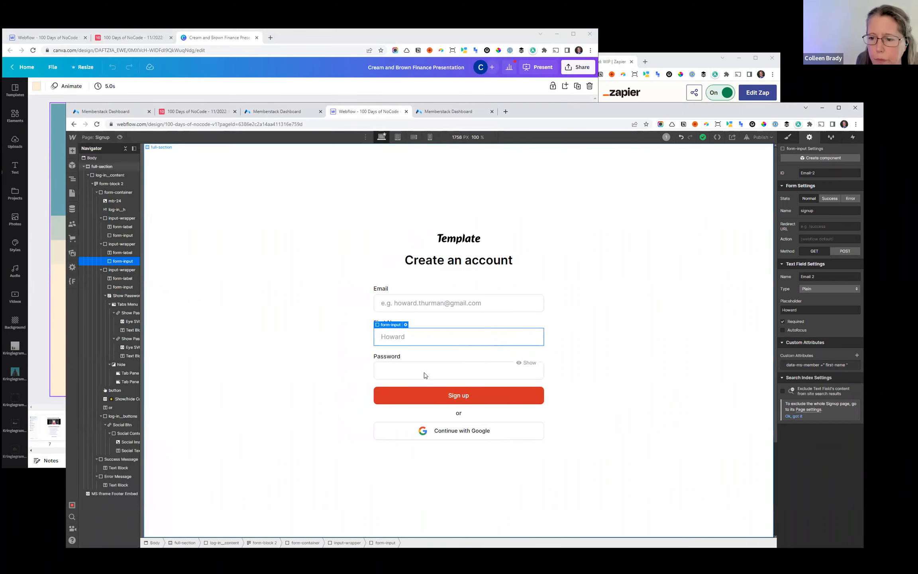
left_click(119, 244)
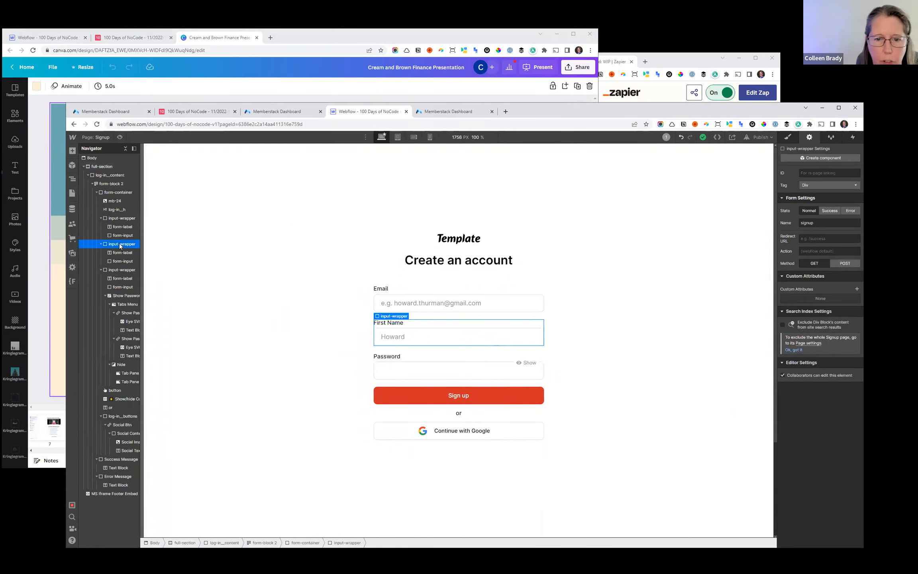
left_click_drag(119, 243, 117, 214)
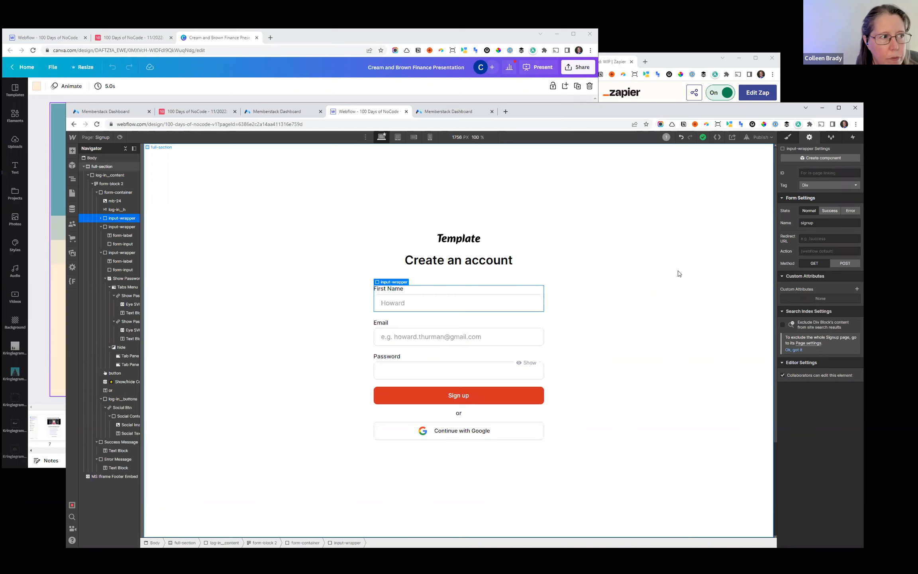
- Publish the site to its webflow.io domain and open the live Signup page
left_click(773, 138)
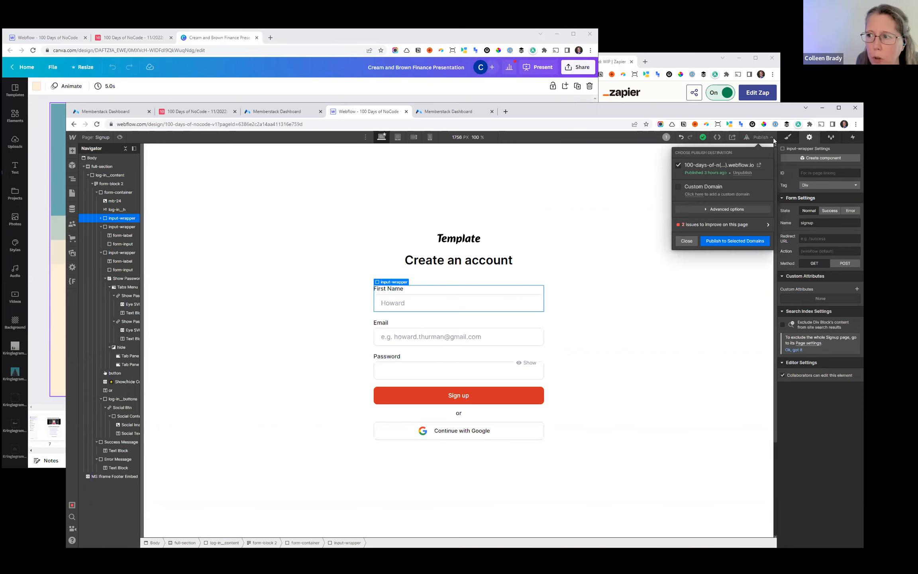
left_click(724, 242)
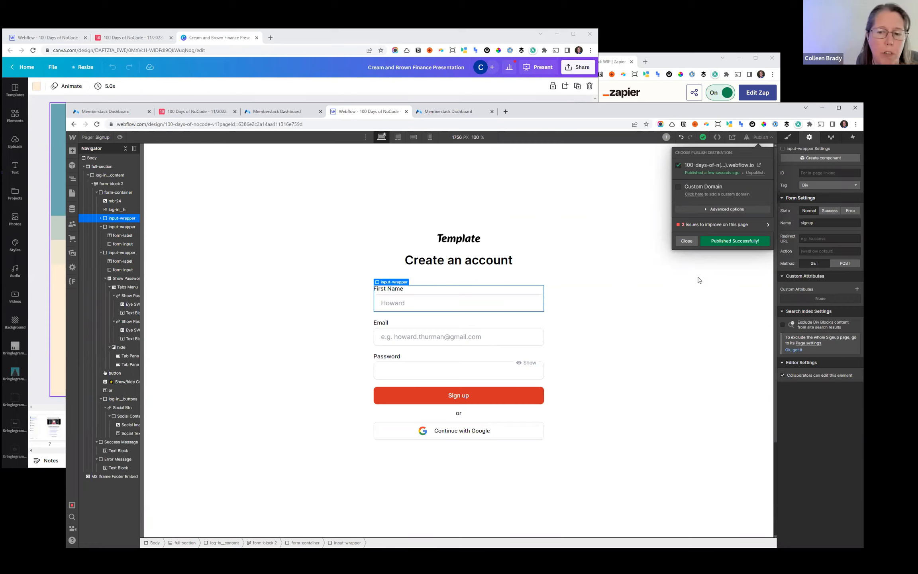
left_click(759, 164)
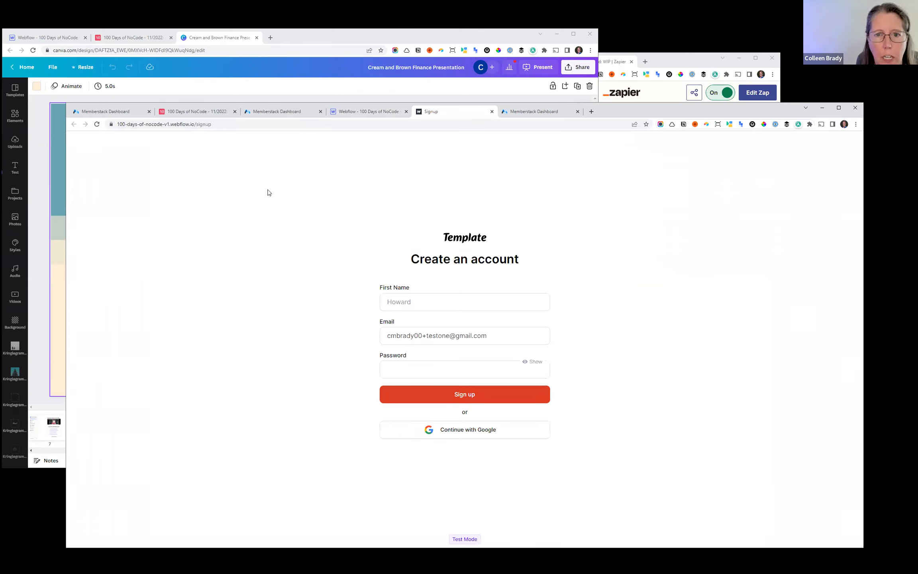
- Reload the live page, return to the Webflow Designer and open the published Signup page again from the publish options
left_click(429, 302)
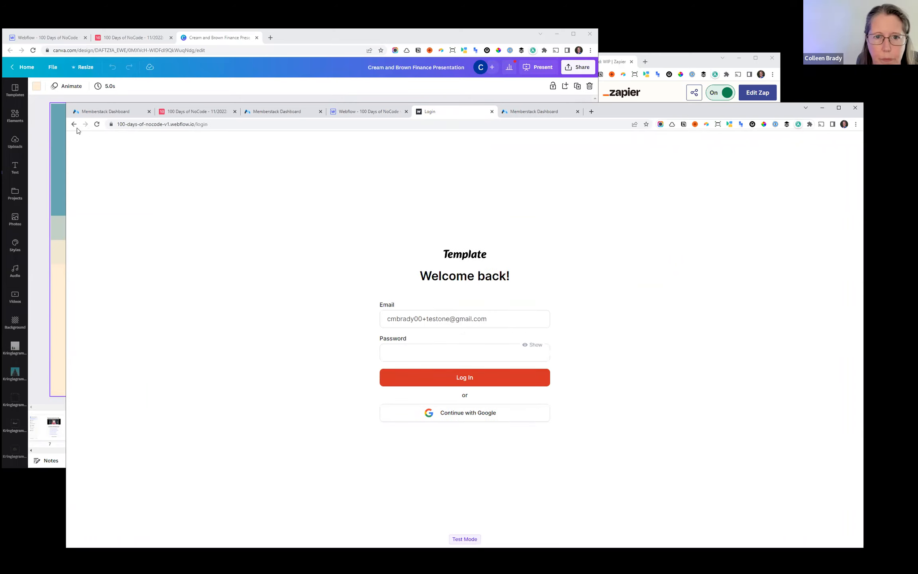
left_click(97, 124)
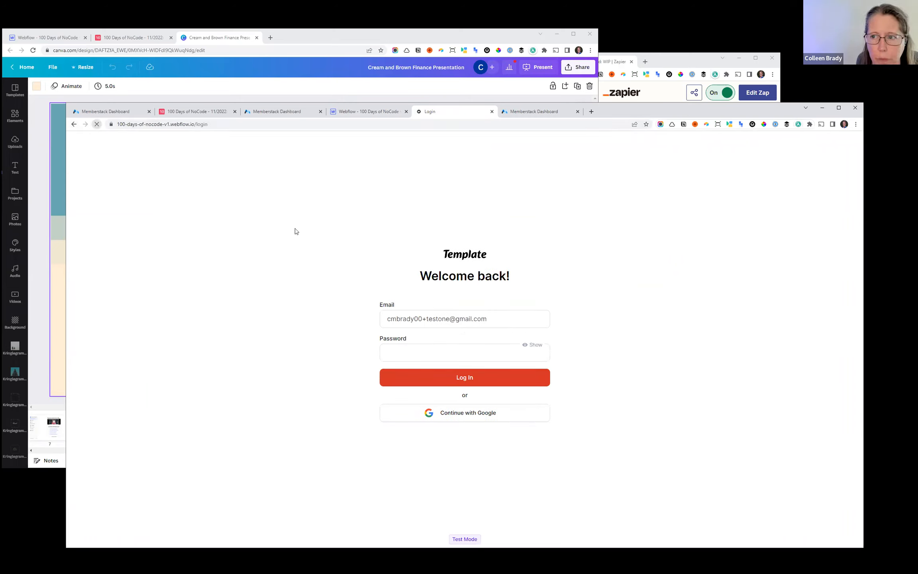
left_click(377, 112)
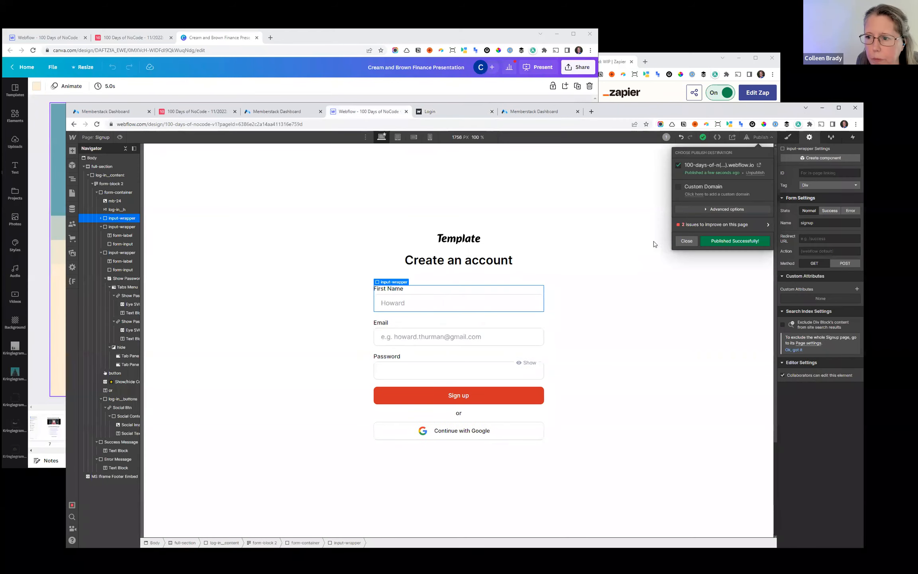
left_click(684, 241)
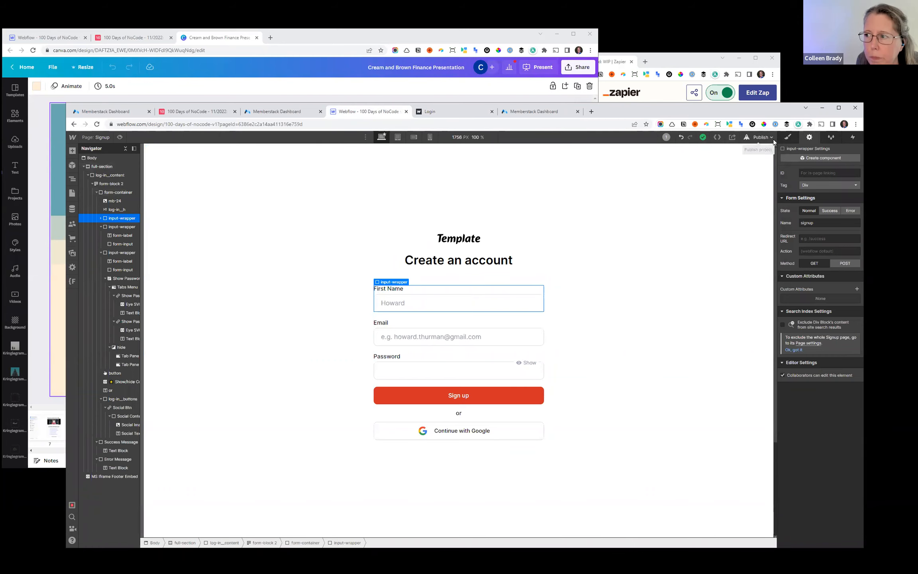
left_click(761, 137)
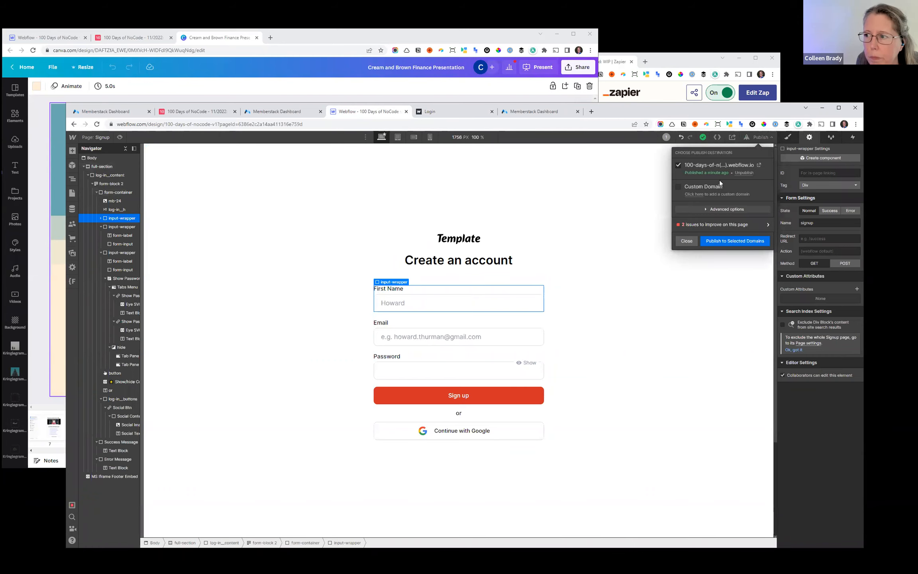
left_click(759, 164)
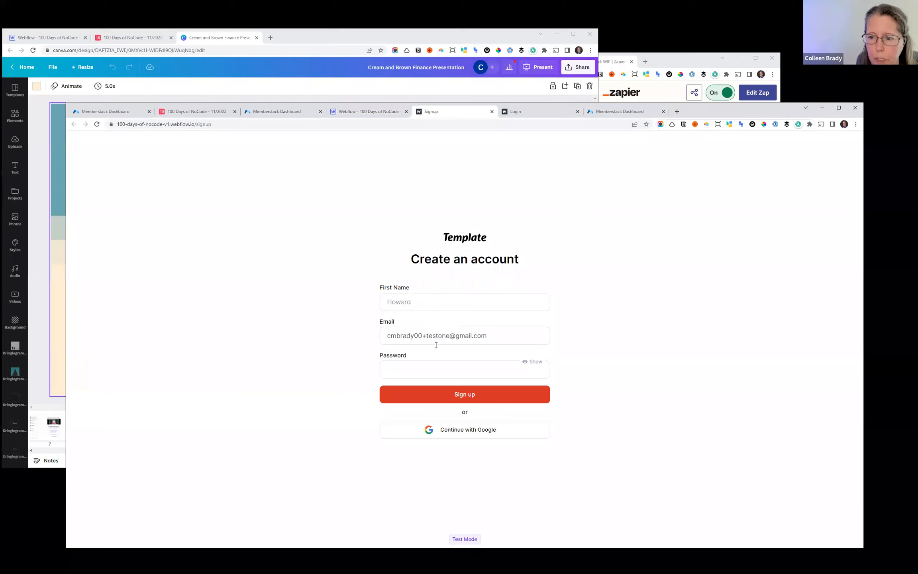
- Fill in the live sign-up form with a sample first name, a new test e-mail address and the account password
left_click(399, 301)
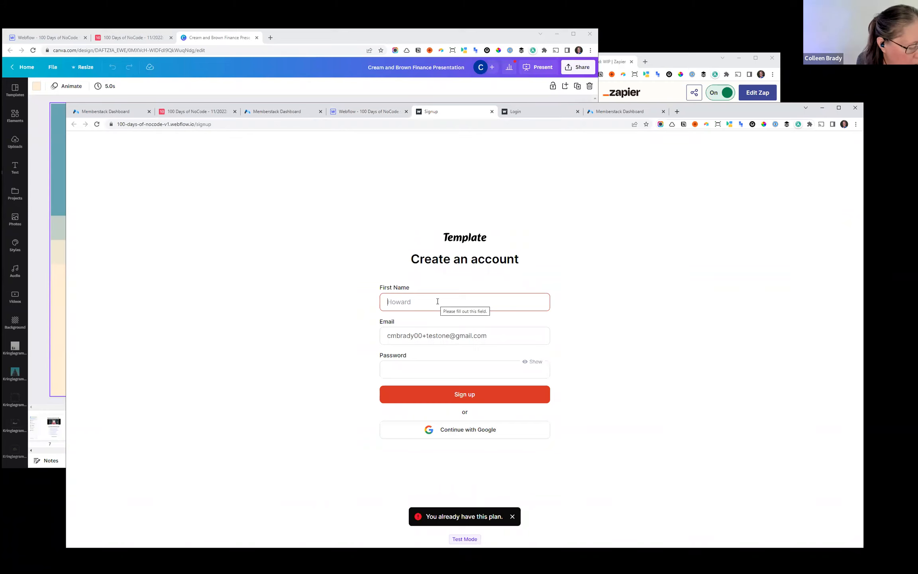
type("Jane")
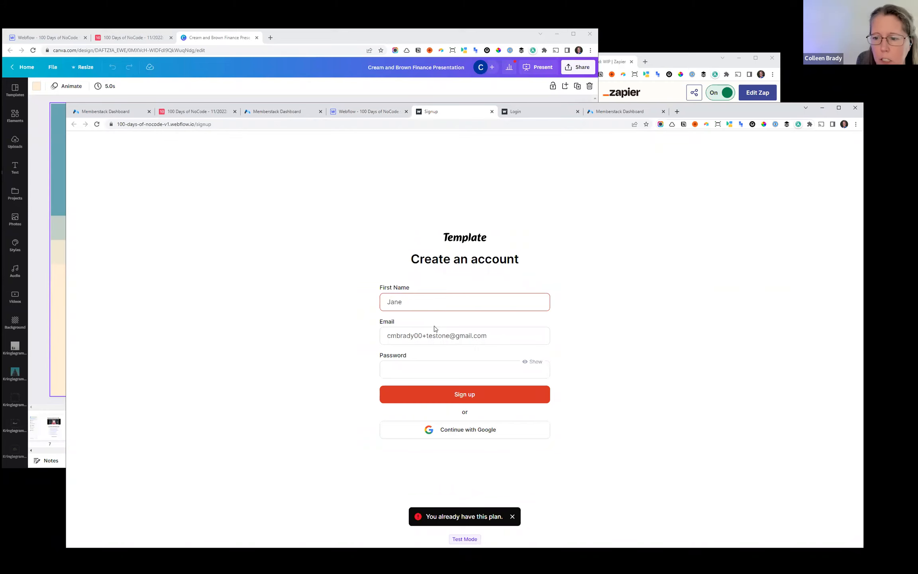
left_click(452, 335)
key("BackSpace")
key("BackSpace")
key("BackSpace")
key("BackSpace")
key("BackSpace")
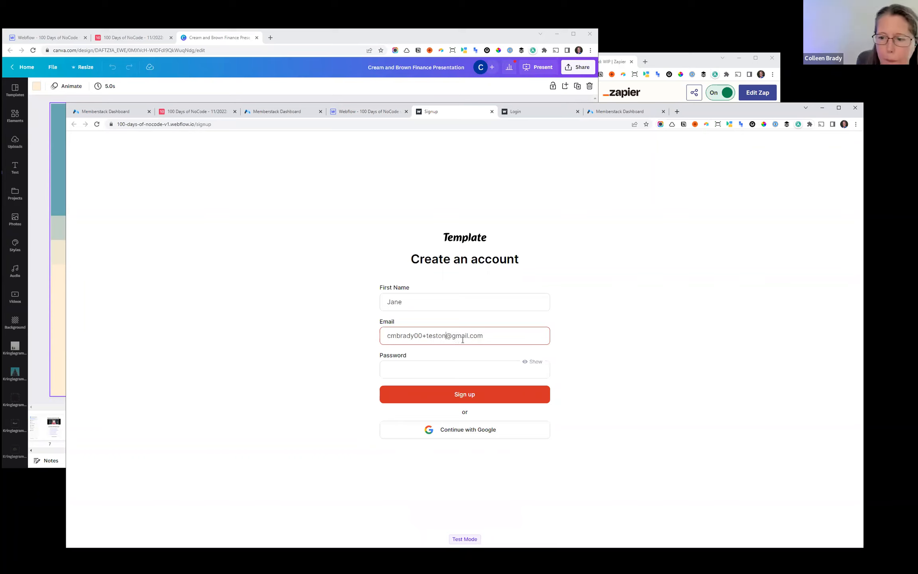
key("BackSpace")
key("BackSpace")
type("jane")
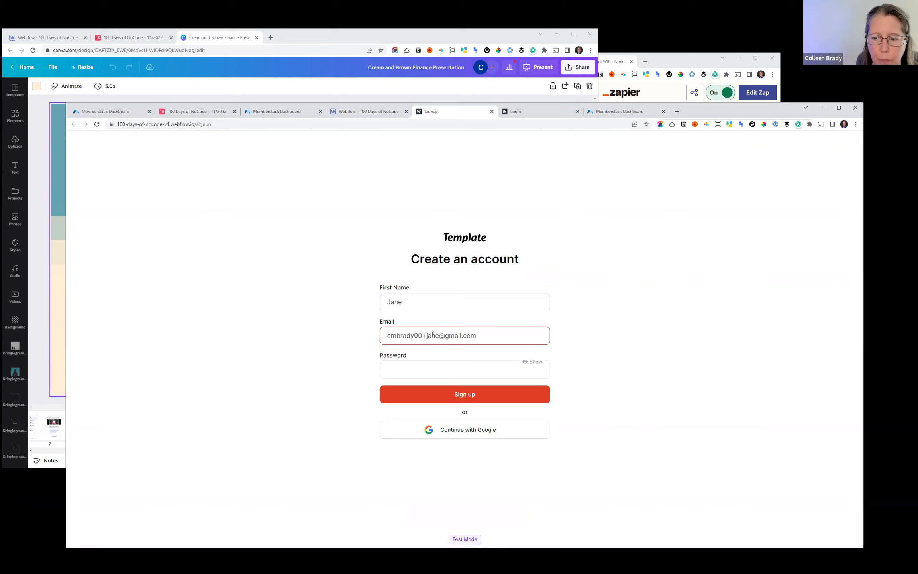
left_click(441, 368)
type("••••••••••••")
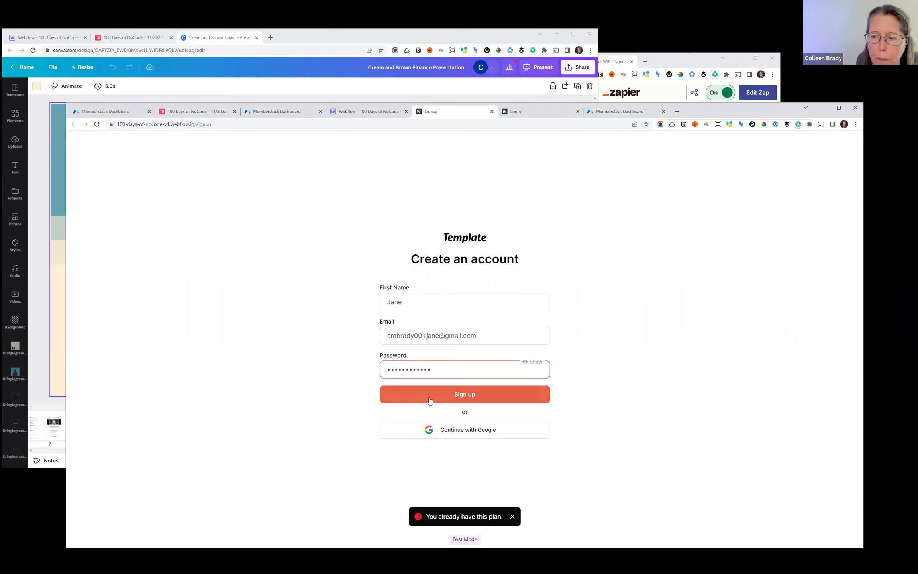
- Check the People table in Airtable and the test members list in Memberstack
left_click(203, 112)
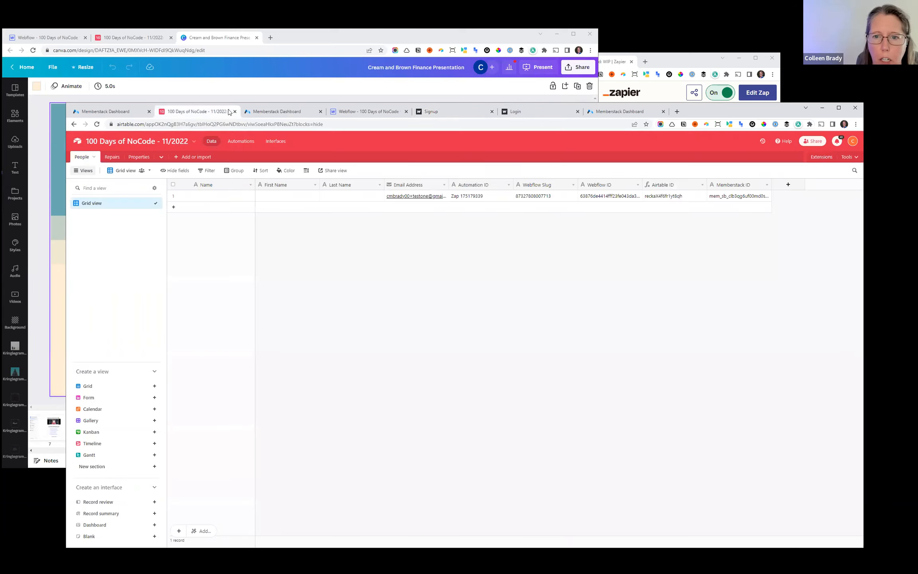
left_click(273, 114)
left_click(102, 209)
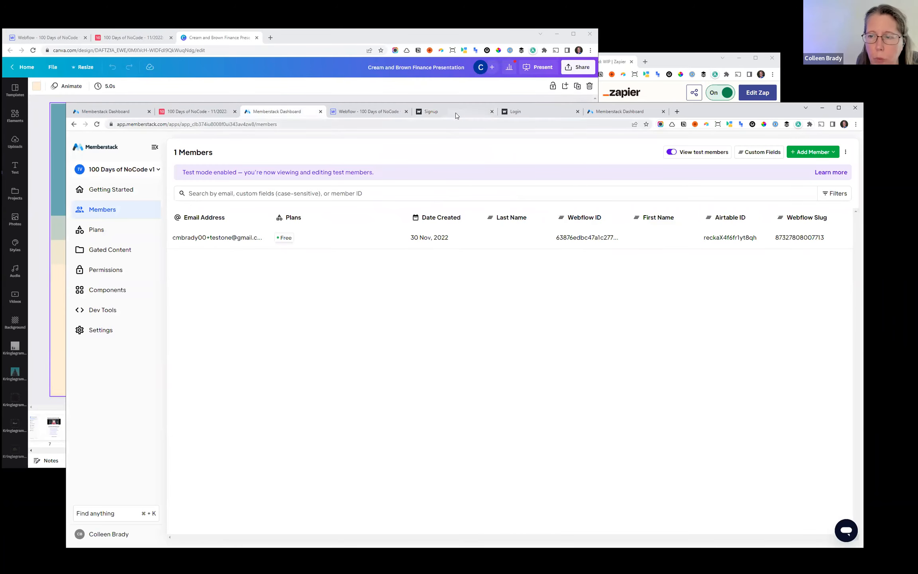
- Return to the live Signup page and try to submit the completed sign-up form
left_click(437, 113)
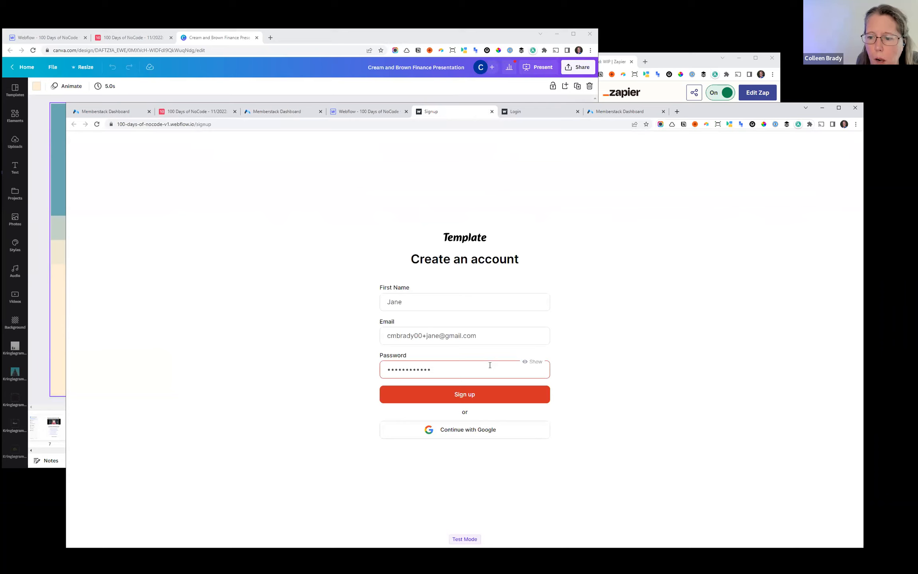
left_click(463, 394)
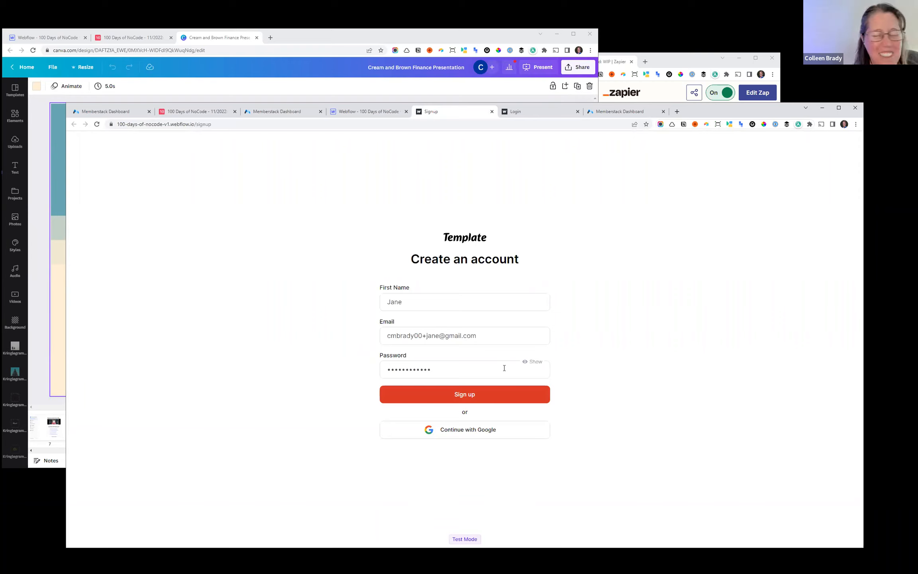
left_click(468, 398)
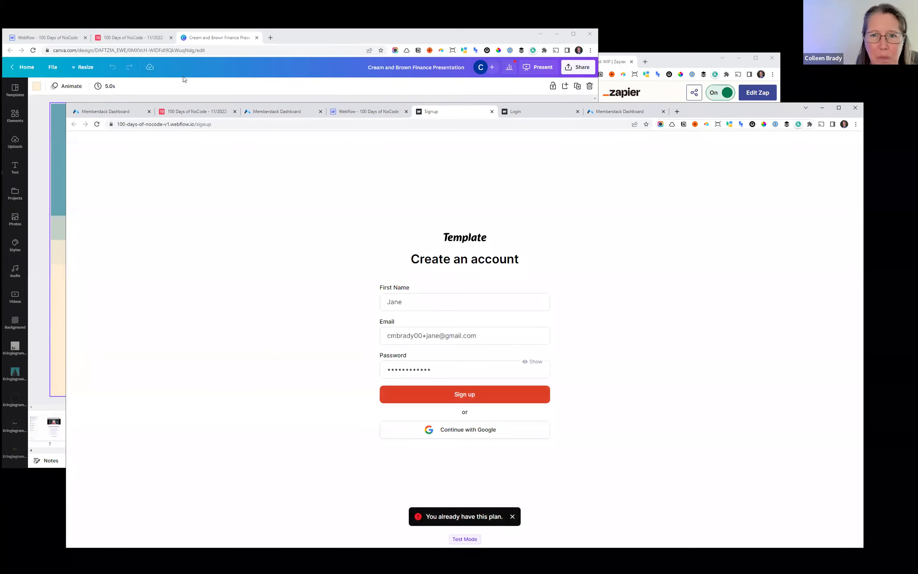
- Delete the existing test member from the Memberstack members list, confirming with DELETE
left_click(272, 113)
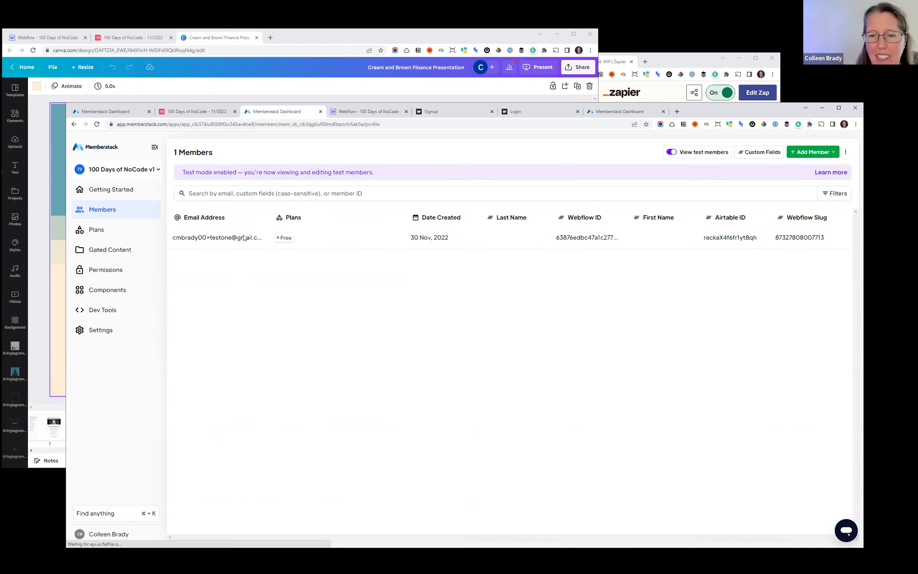
left_click(245, 237)
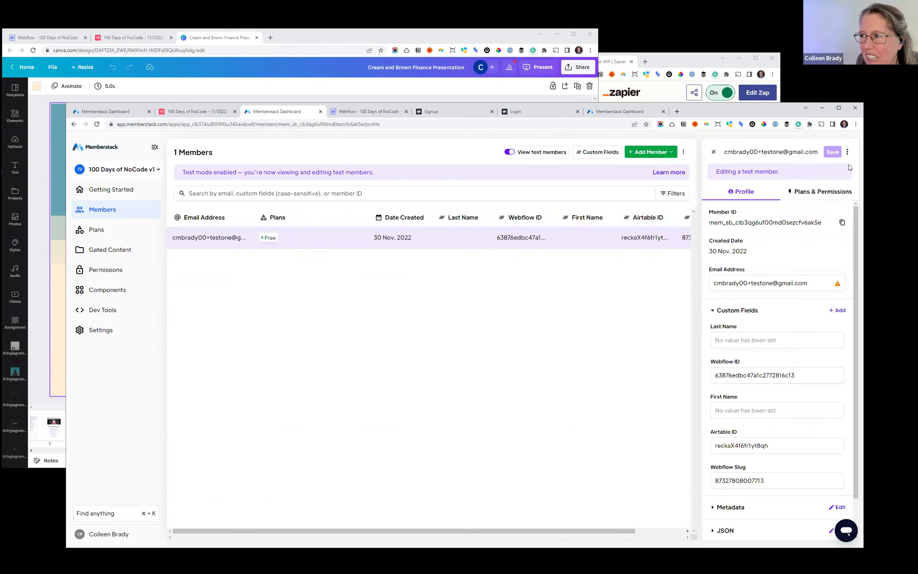
left_click(847, 152)
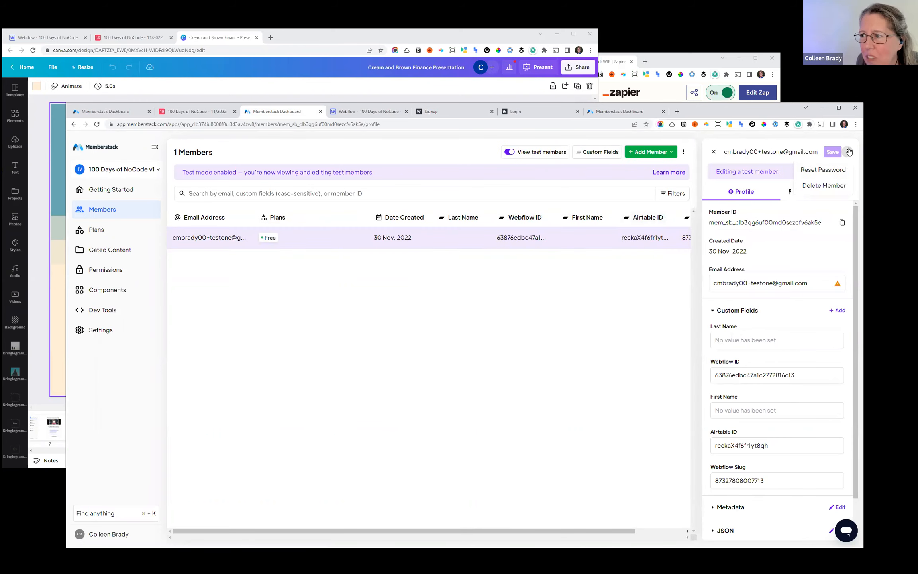
left_click(831, 185)
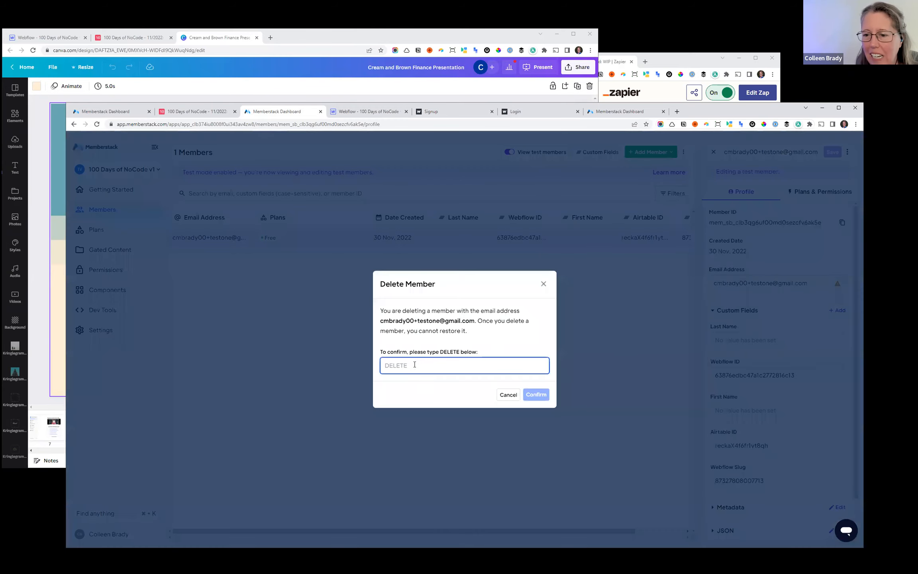
type("Delete")
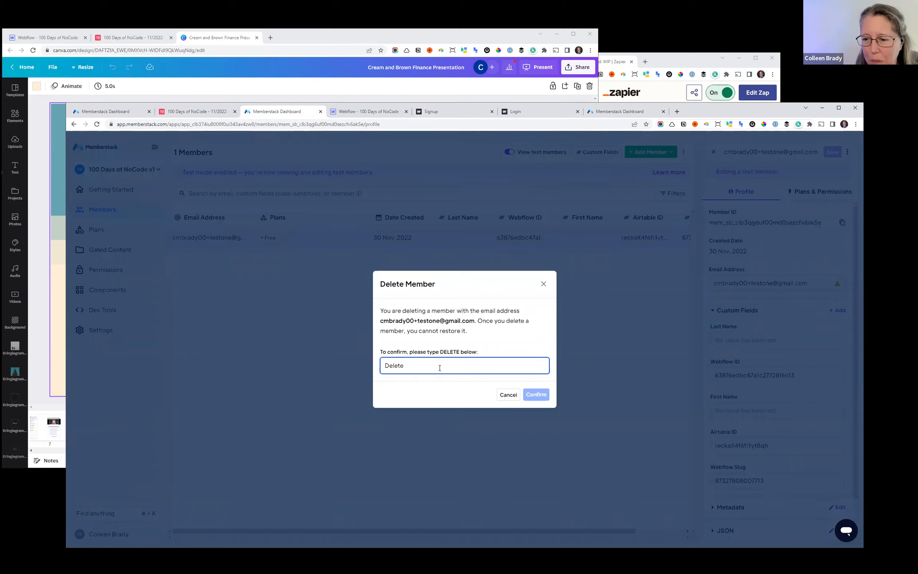
key("ctrl+a")
type("DELETE")
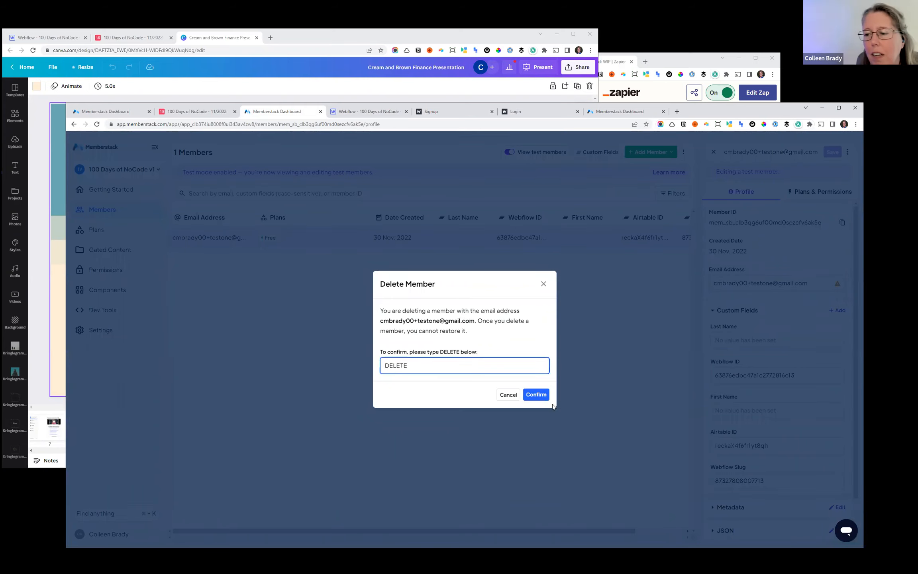
left_click(537, 394)
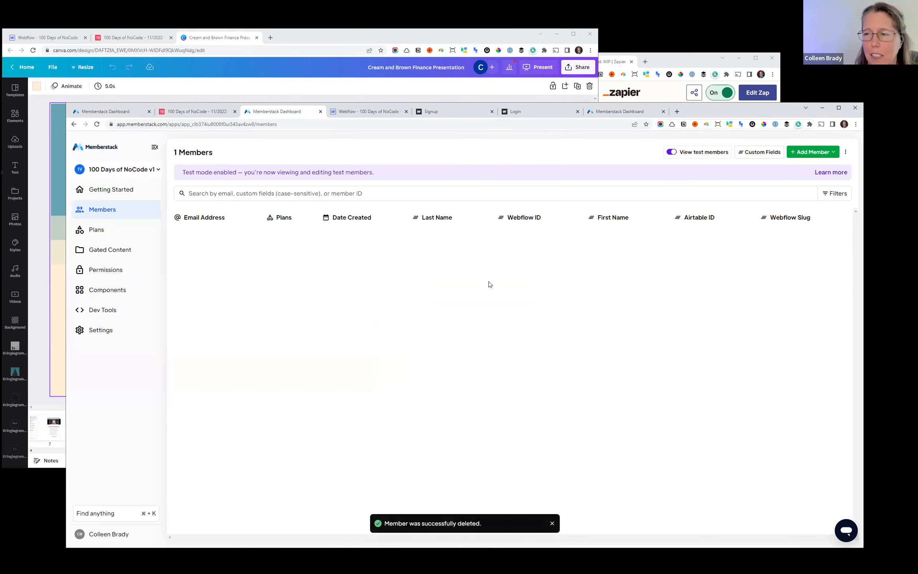
- Open the published Signup page from Webflow, reload it and enter a sample first name in the First Name field
left_click(371, 112)
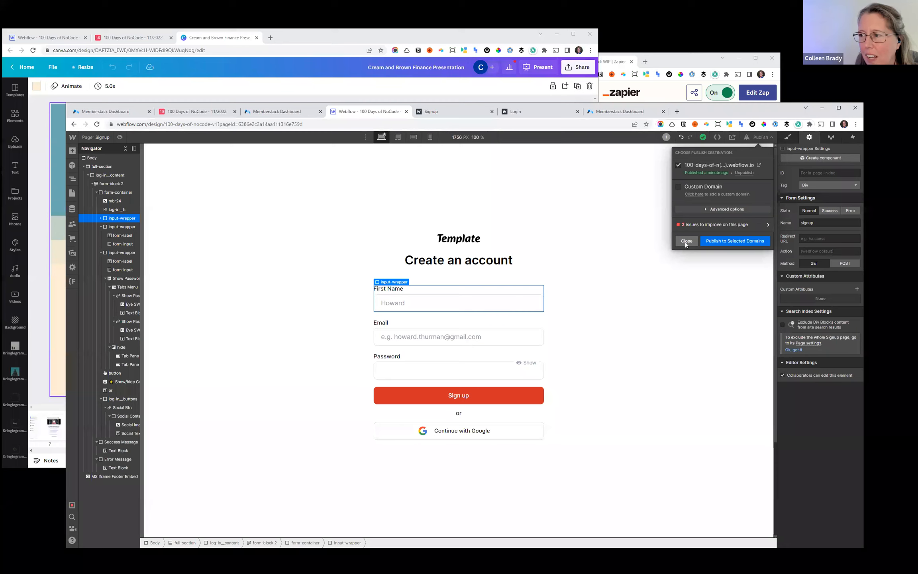
left_click(759, 165)
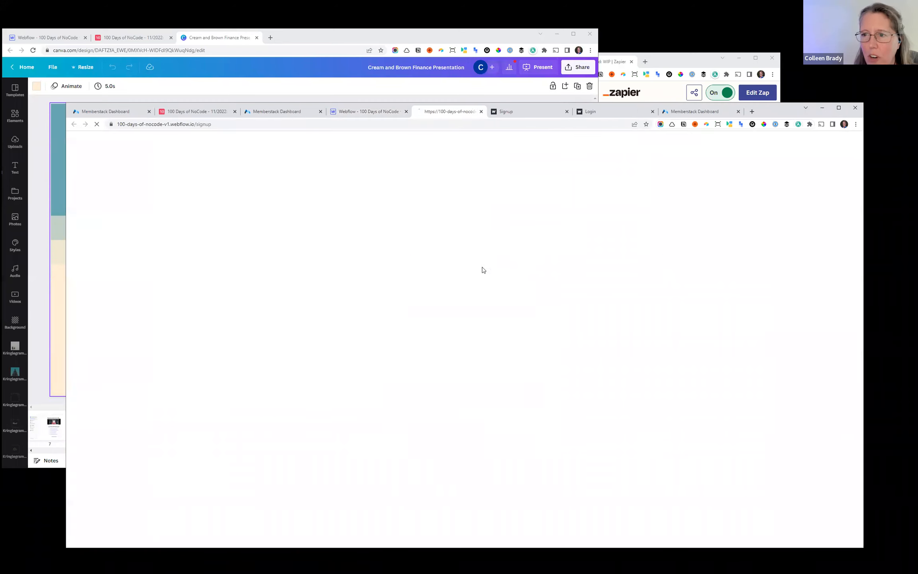
left_click(435, 308)
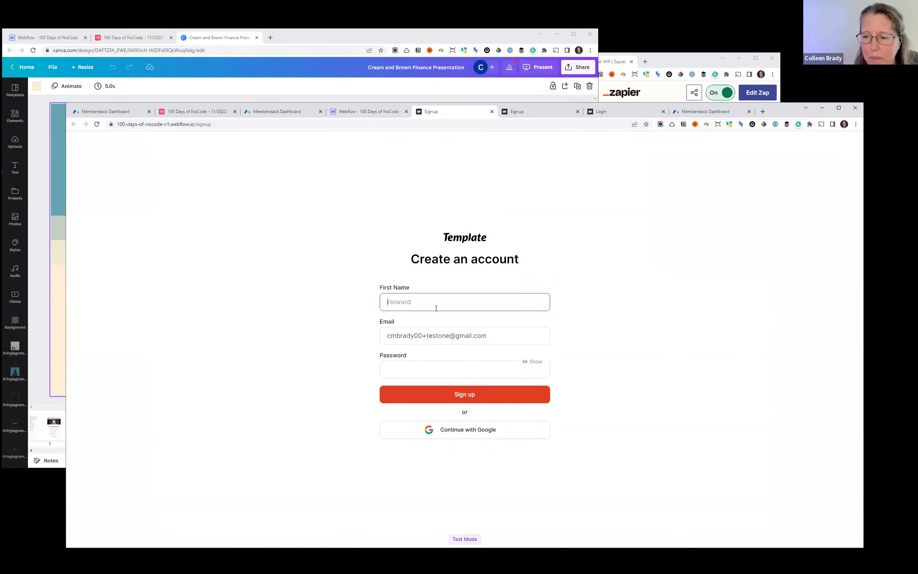
left_click(97, 124)
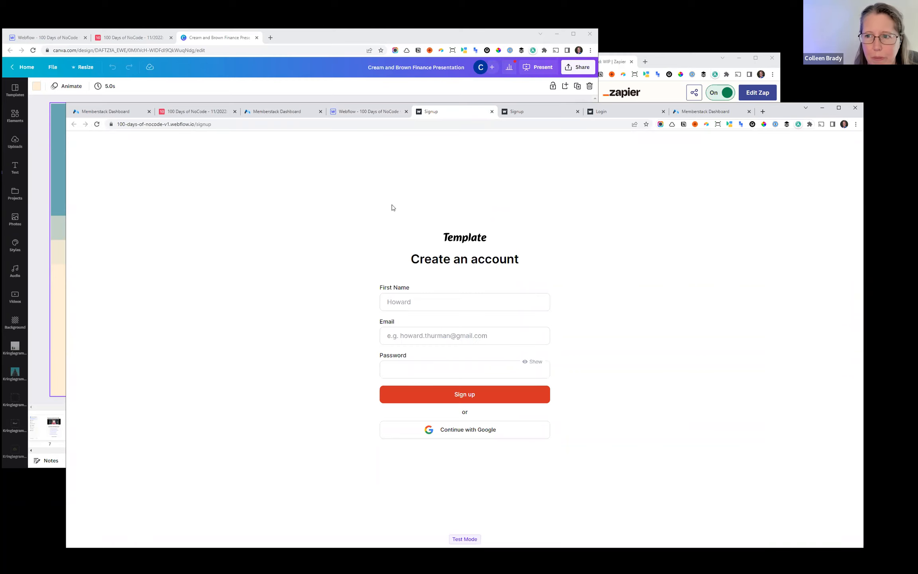
left_click(408, 301)
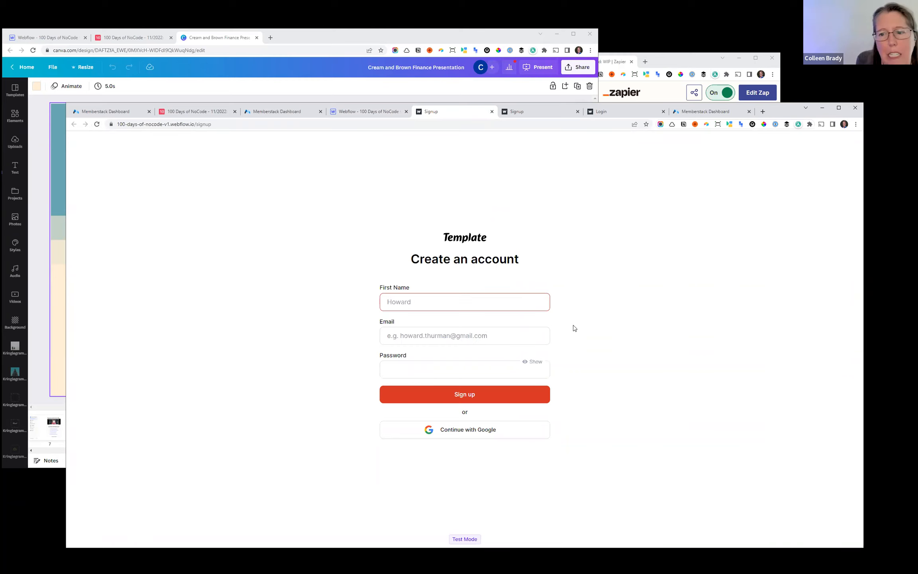
type("Jane")
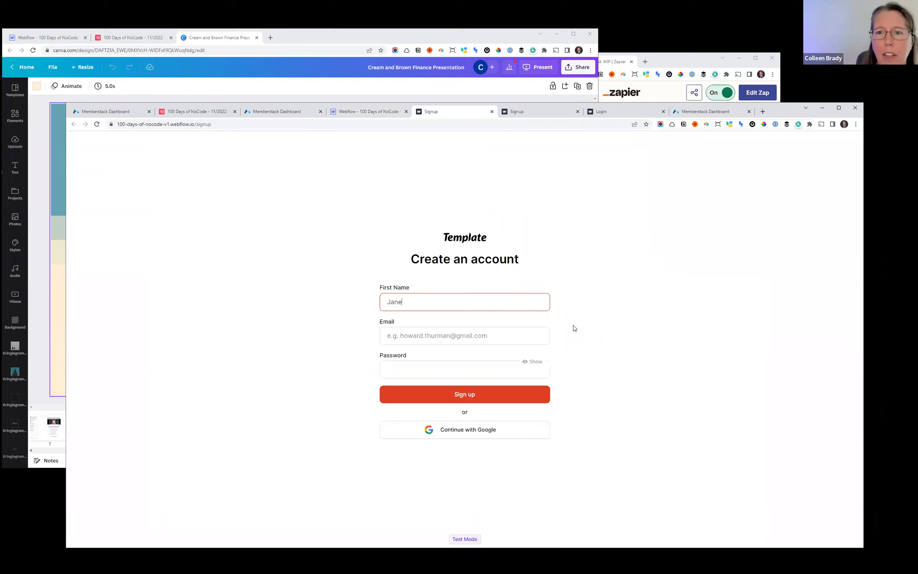
- Enter a new test e-mail address with a plus tag in the live sign-up form
left_click(282, 116)
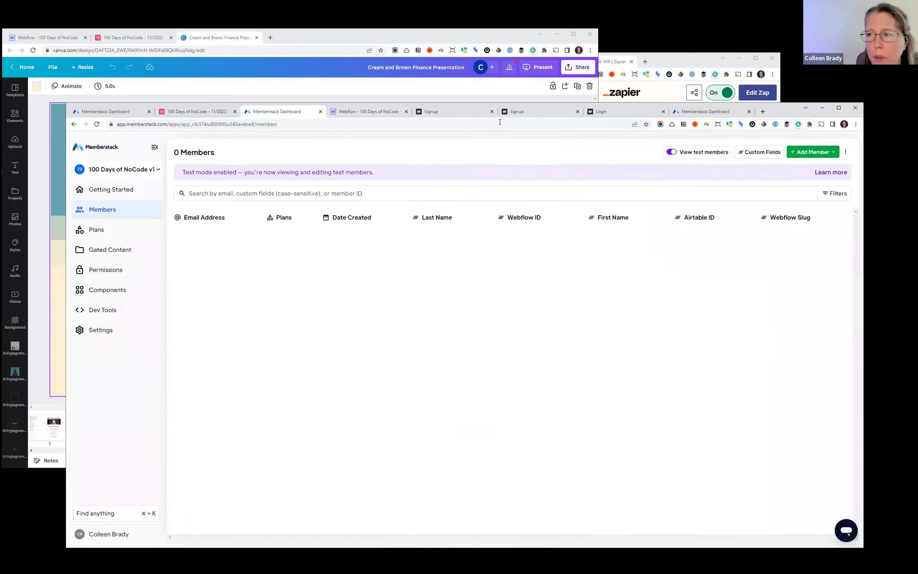
left_click(368, 115)
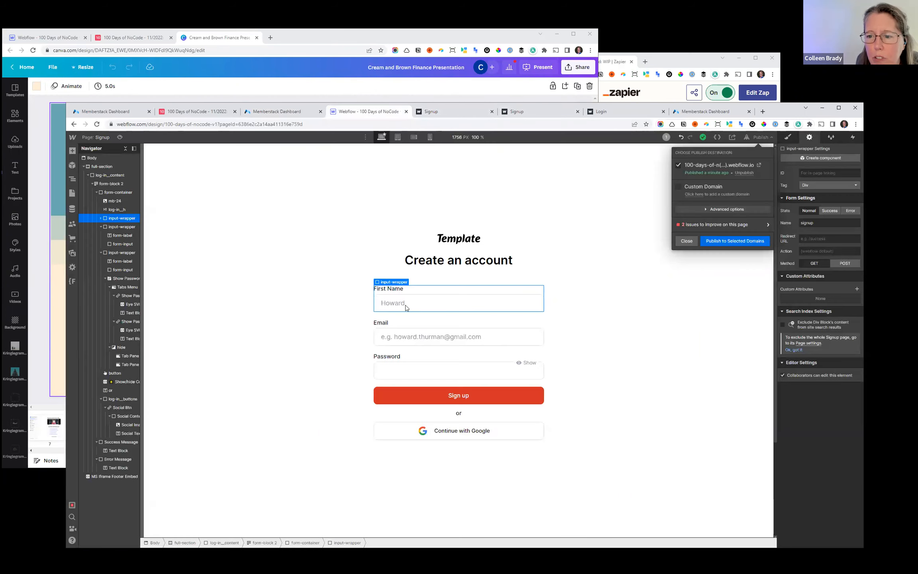
left_click(448, 115)
left_click(423, 337)
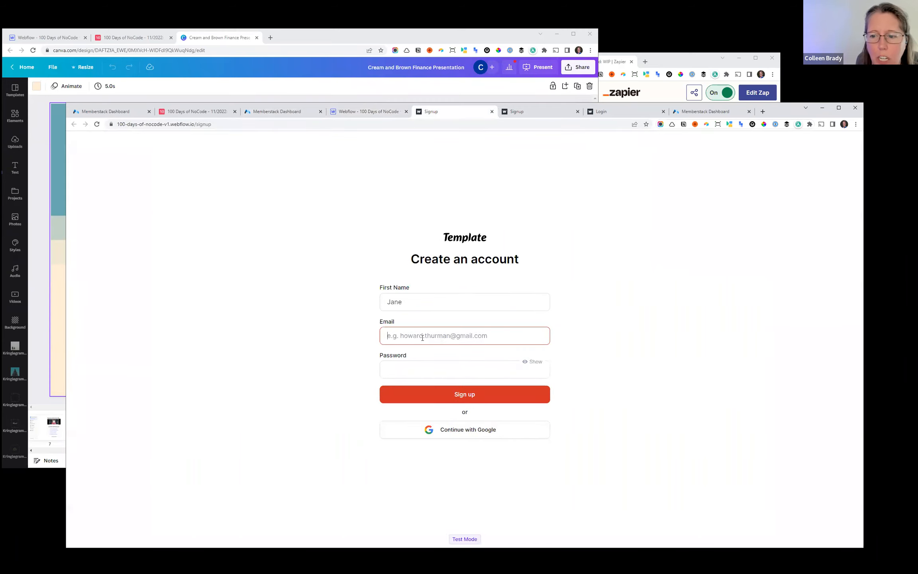
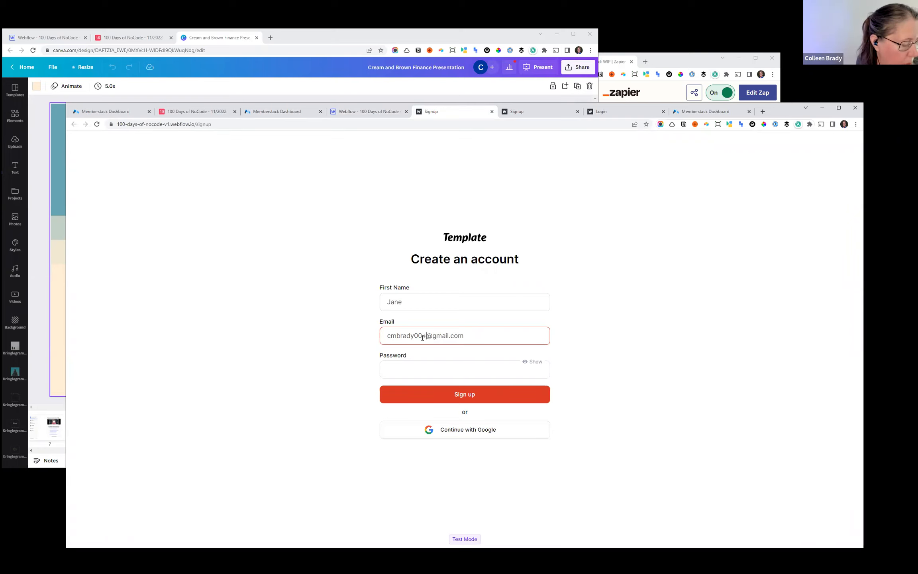
- Enter the account password and submit the sign-up form
left_click(445, 367)
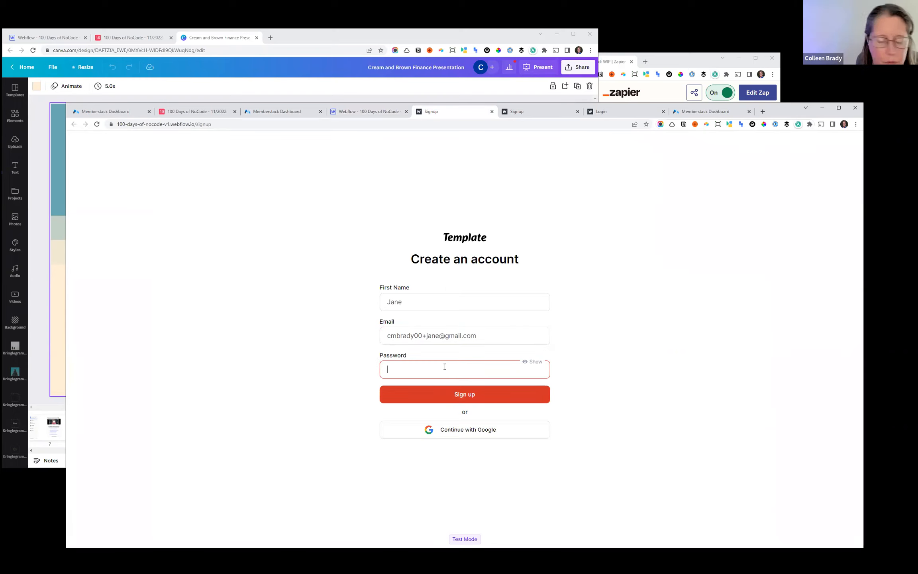
type("••••••••••••")
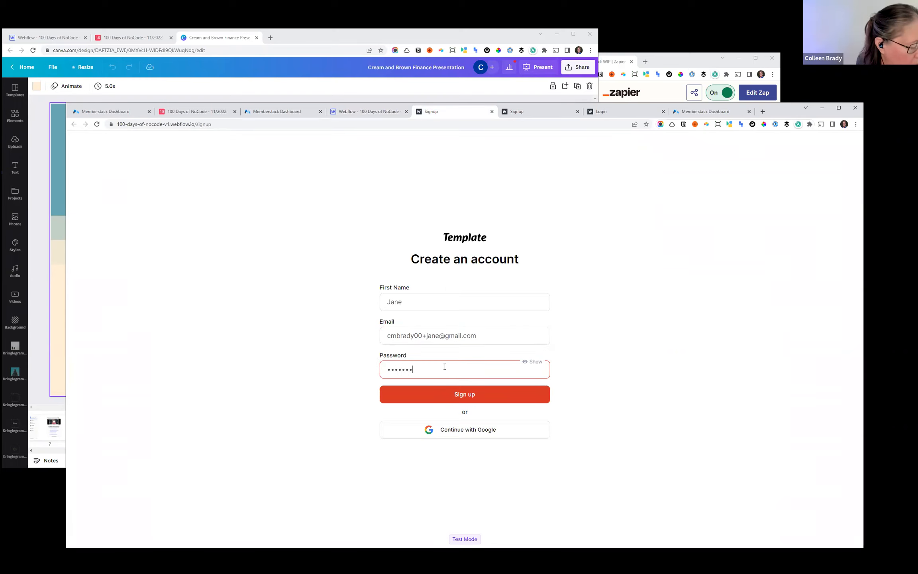
left_click(469, 395)
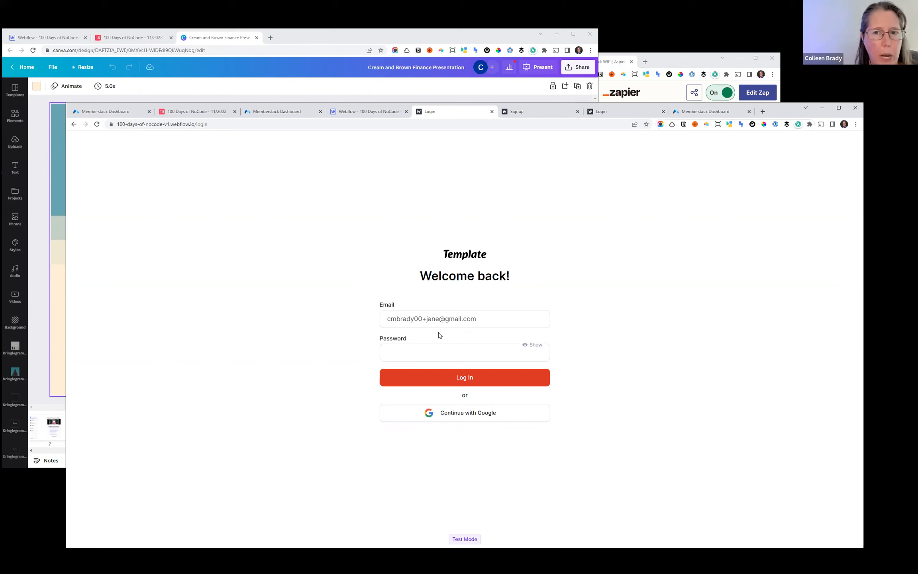
- Check the test members list in Memberstack and close the publishing options in the Webflow Designer
left_click(270, 112)
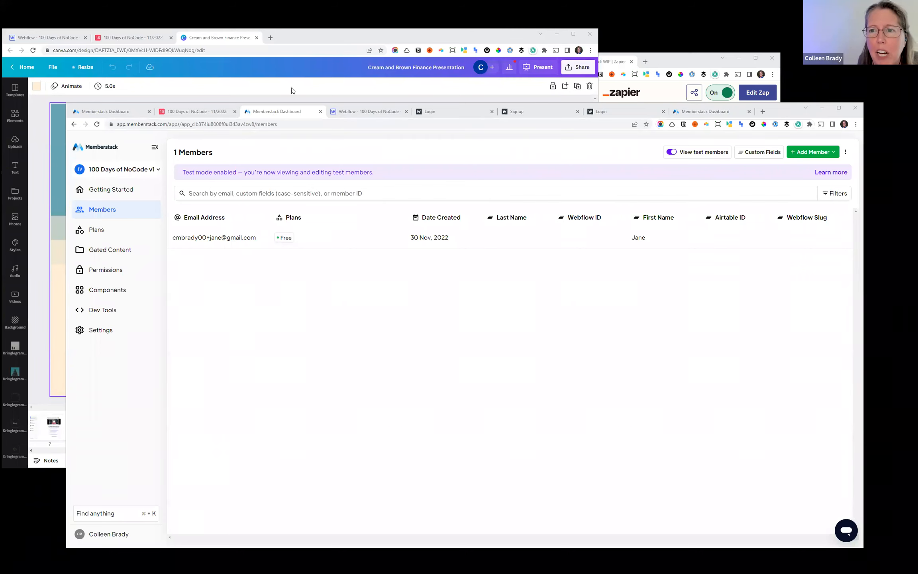
left_click(355, 112)
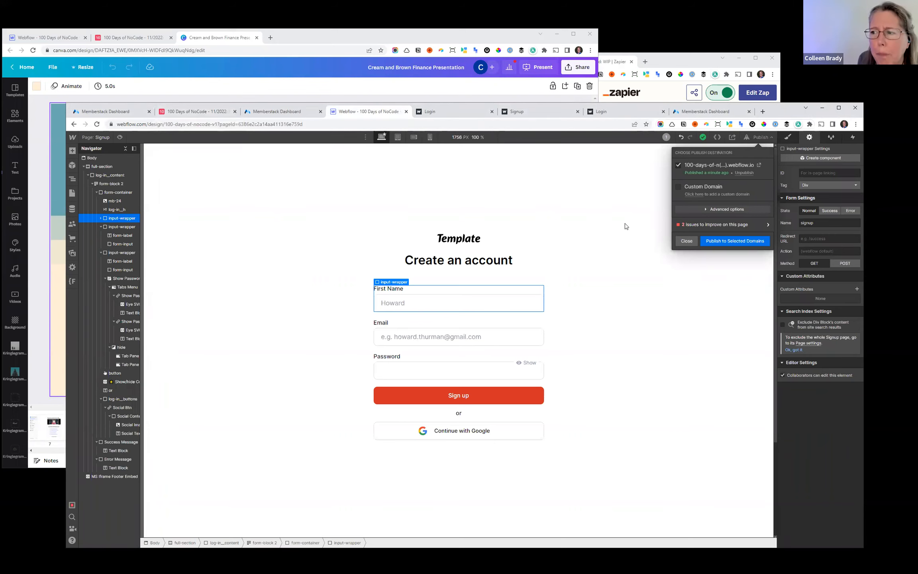
left_click(686, 242)
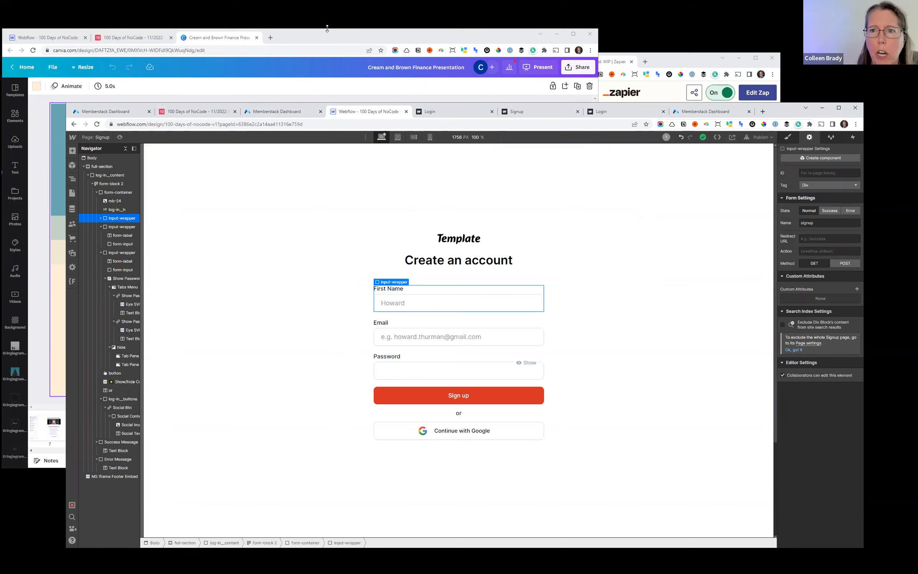
- Go through slides 12 to 15 of the Canva presentation, ending at the New Collection slide
left_click(322, 40)
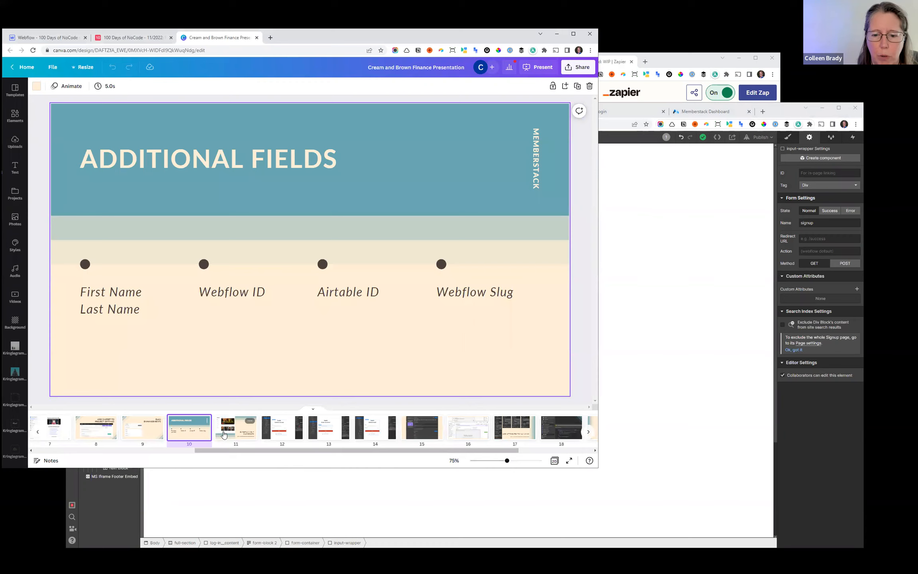
left_click(292, 431)
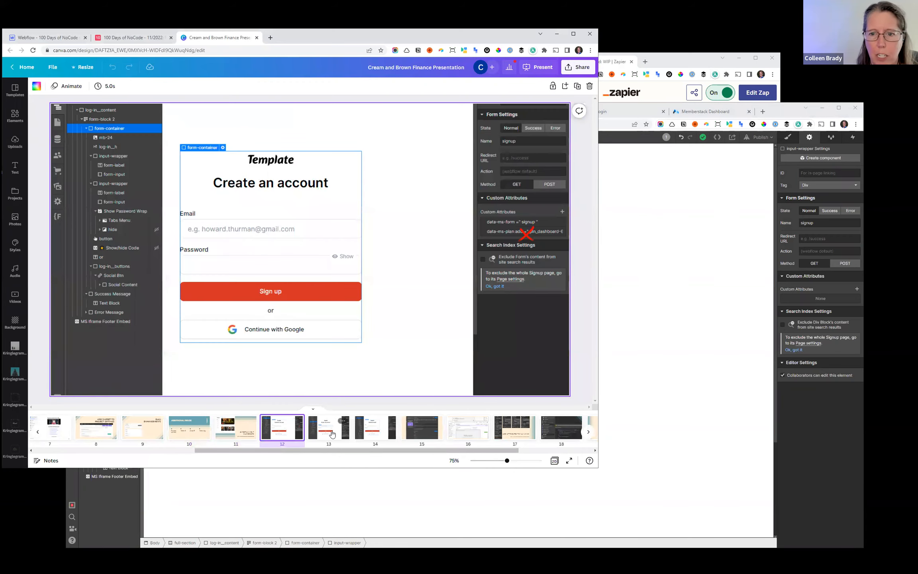
left_click(329, 434)
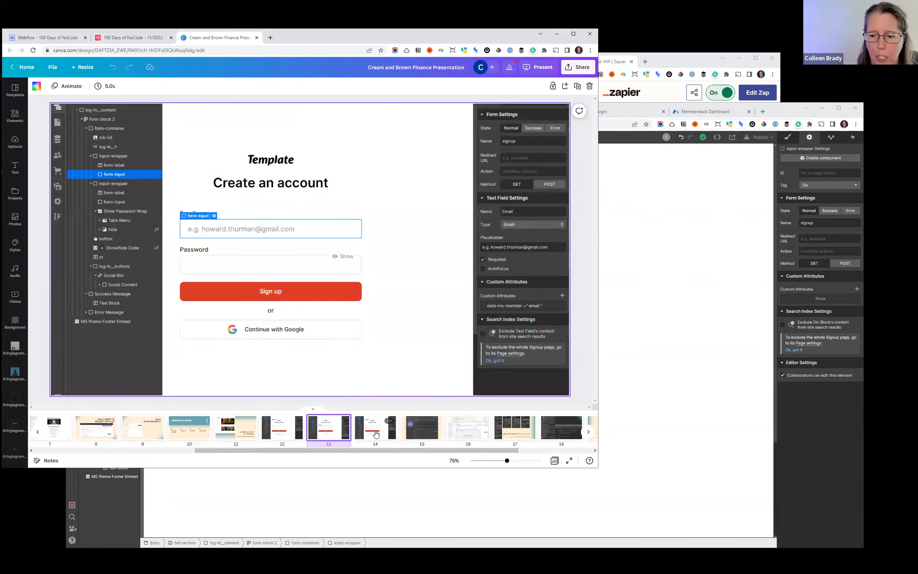
left_click(376, 434)
left_click(411, 432)
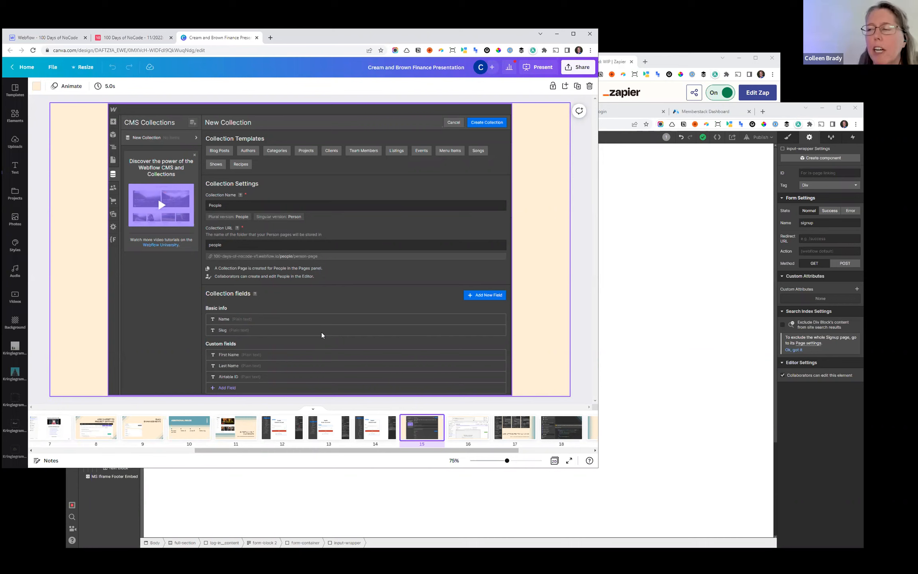
- Examine the People collection's settings, the available field types and its existing item in the Webflow CMS
left_click(774, 115)
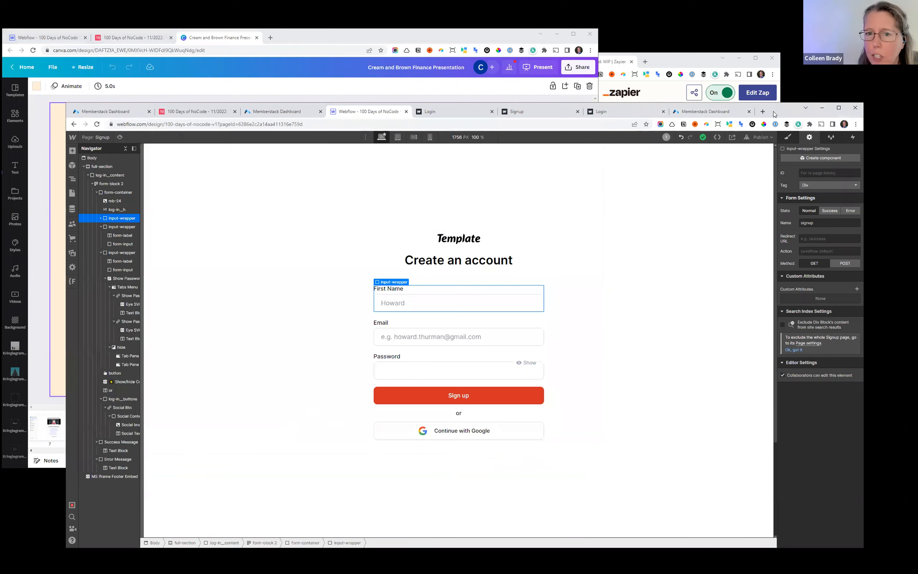
left_click(72, 210)
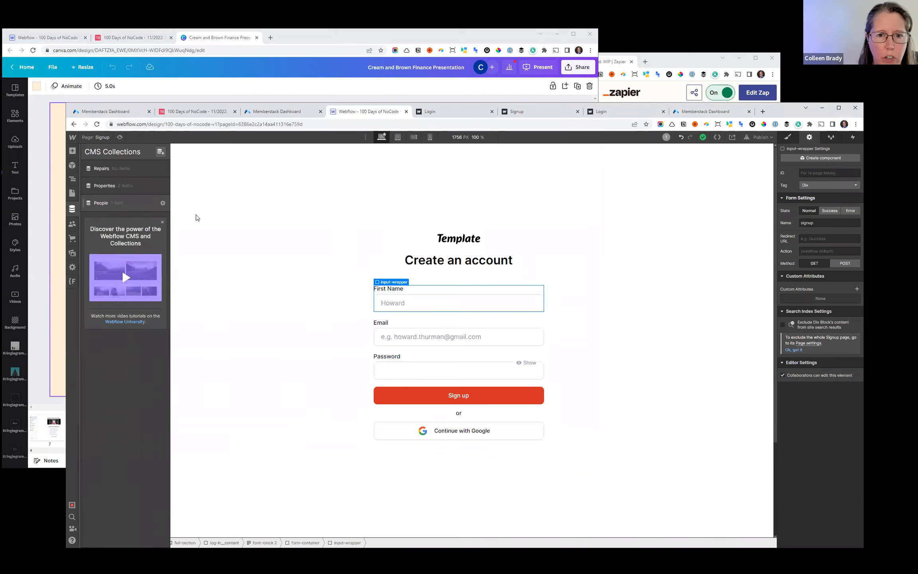
left_click(122, 204)
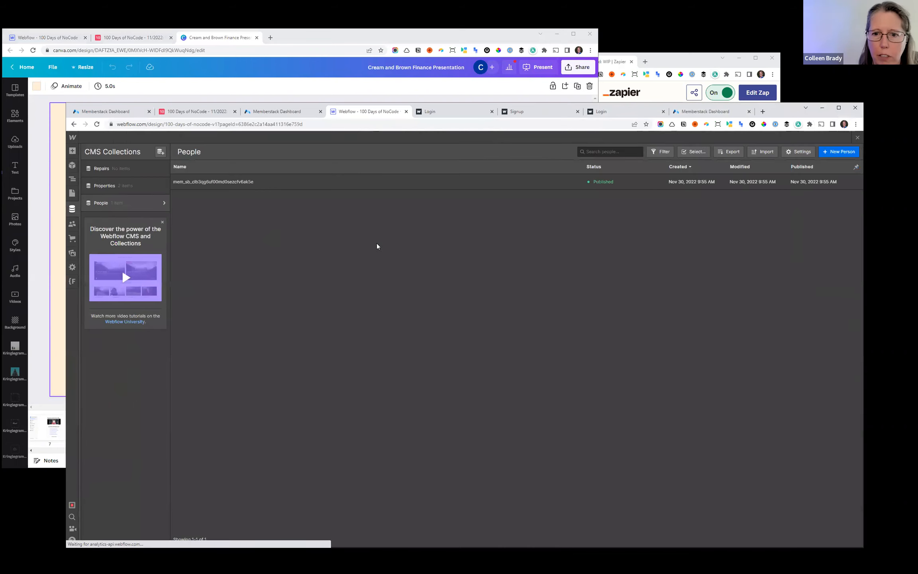
left_click(163, 203)
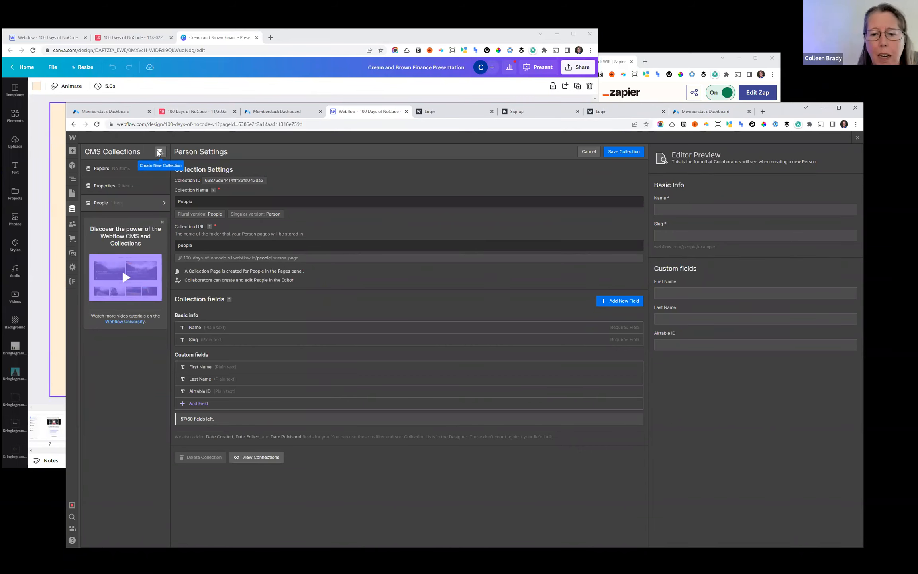
left_click(196, 409)
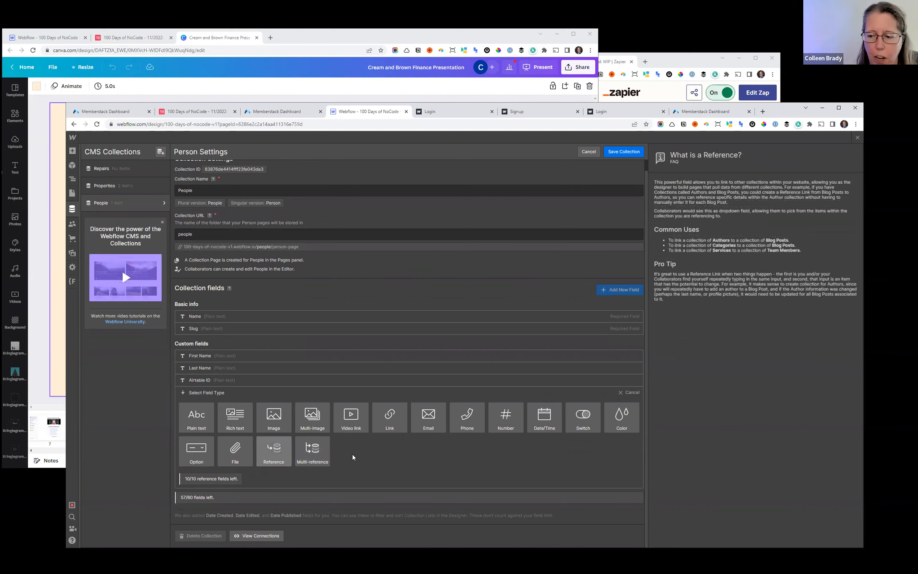
left_click(588, 152)
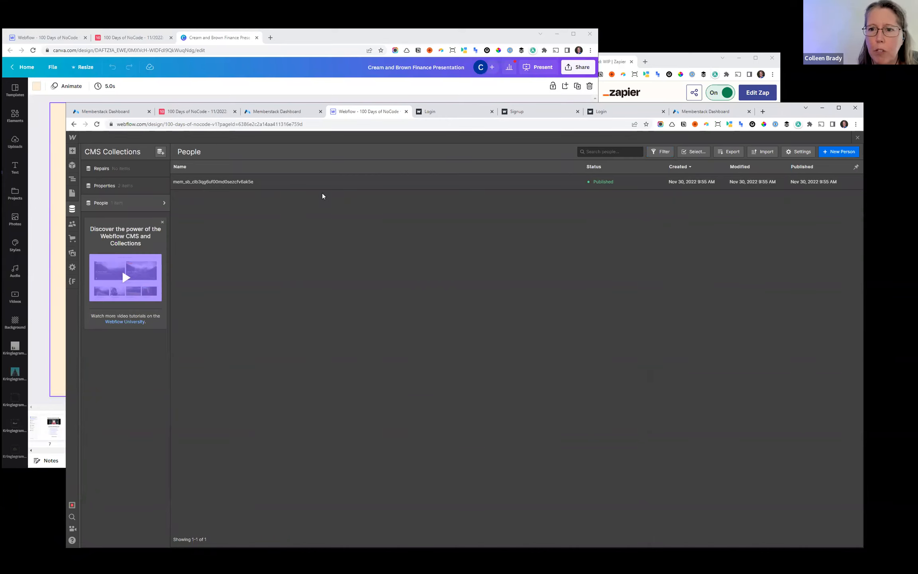
left_click(234, 184)
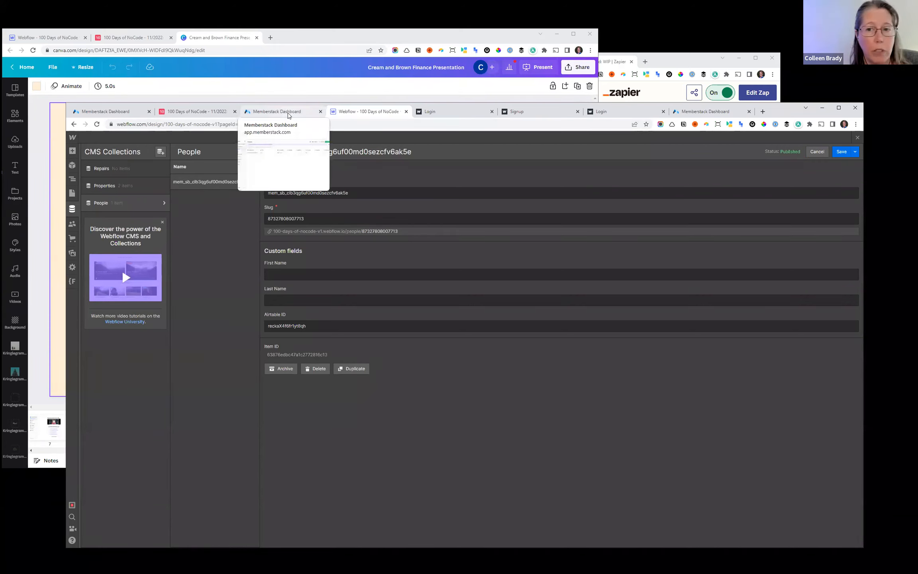
- Switch to Zapier, widen its window and open the Zap "WIP: New Member in Memberstack > Airtable > Webflow > Roundtrip (11/30)"
left_click(289, 116)
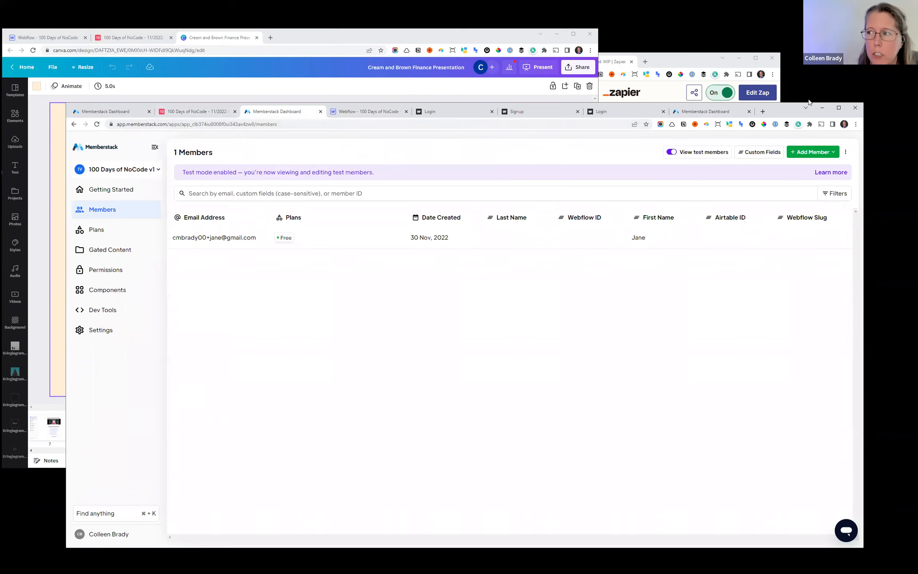
left_click(675, 58)
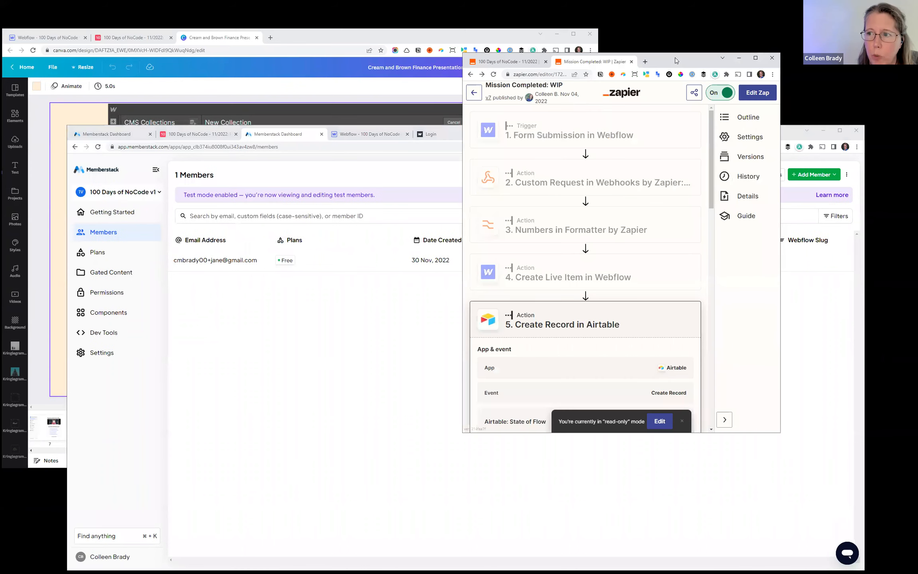
left_click(500, 62)
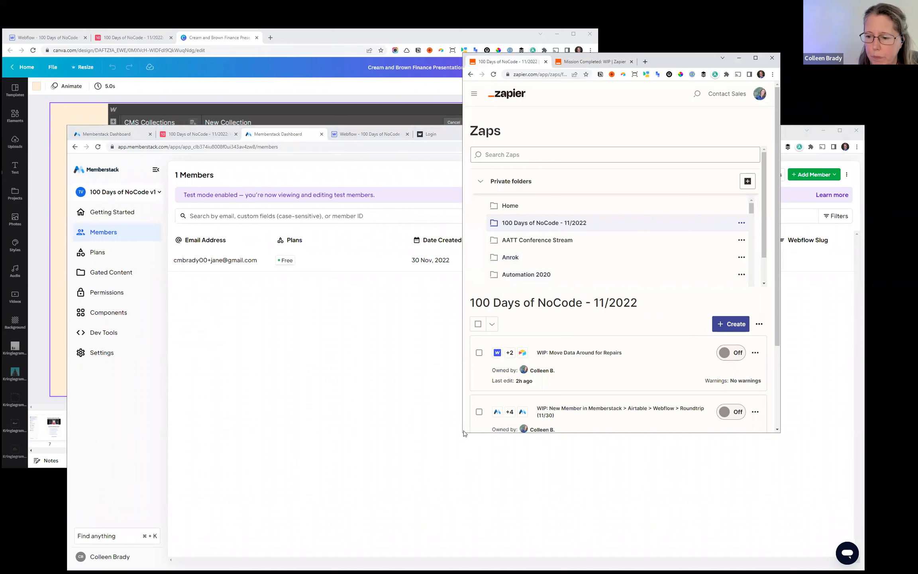
left_click_drag(461, 431, 266, 422)
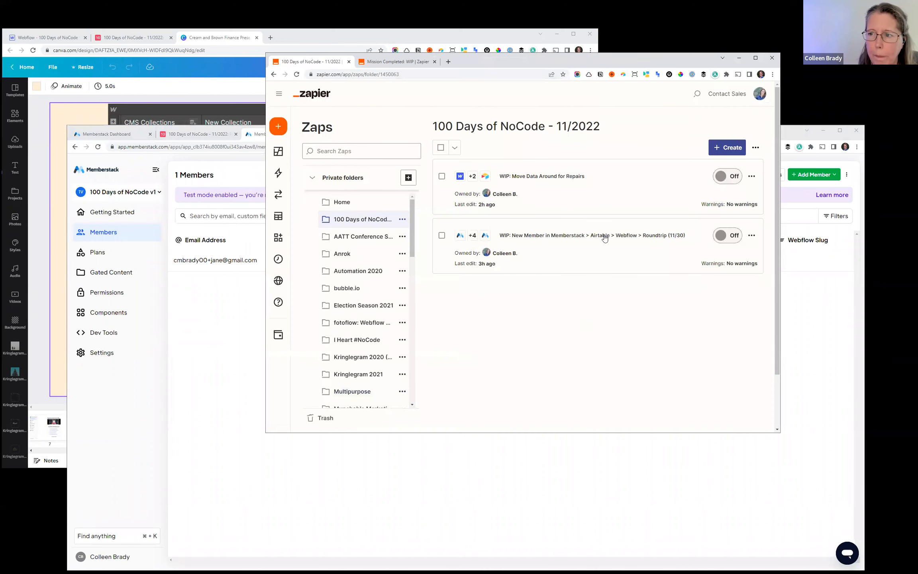
left_click(564, 238)
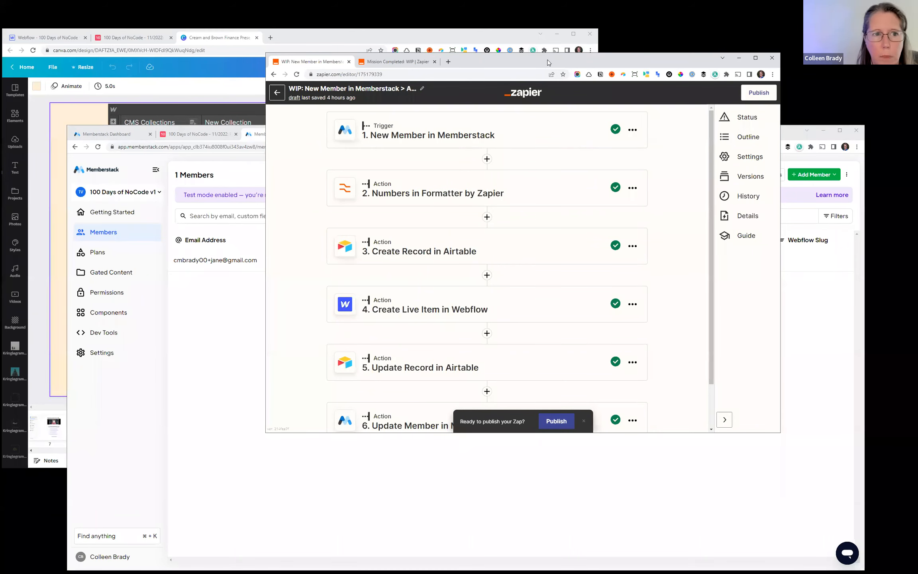
left_click_drag(548, 63, 583, 64)
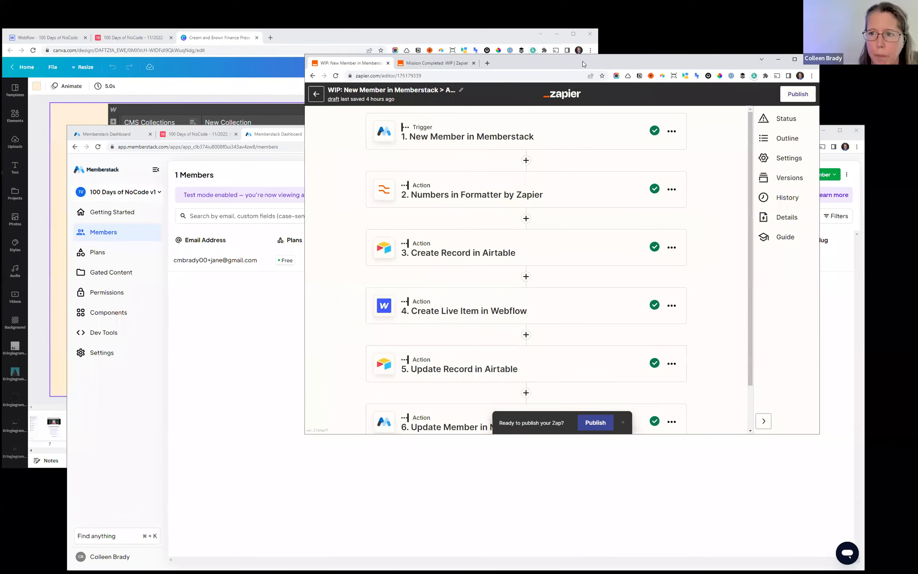
- Open the Memberstack trigger in the Zap, view slide 16 of the Canva presentation about connecting the Memberstack account, and return to Zapier
left_click(485, 138)
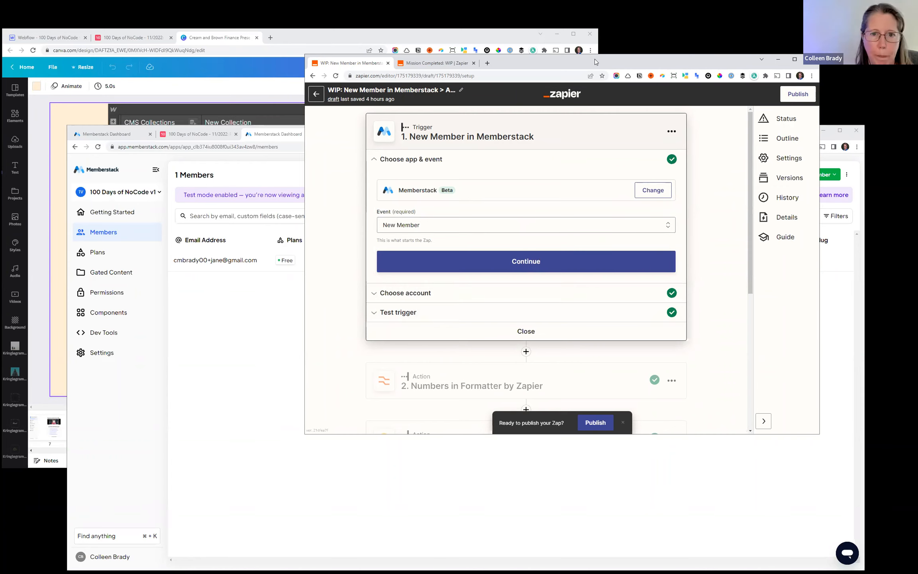
left_click_drag(595, 59, 618, 59)
left_click(341, 36)
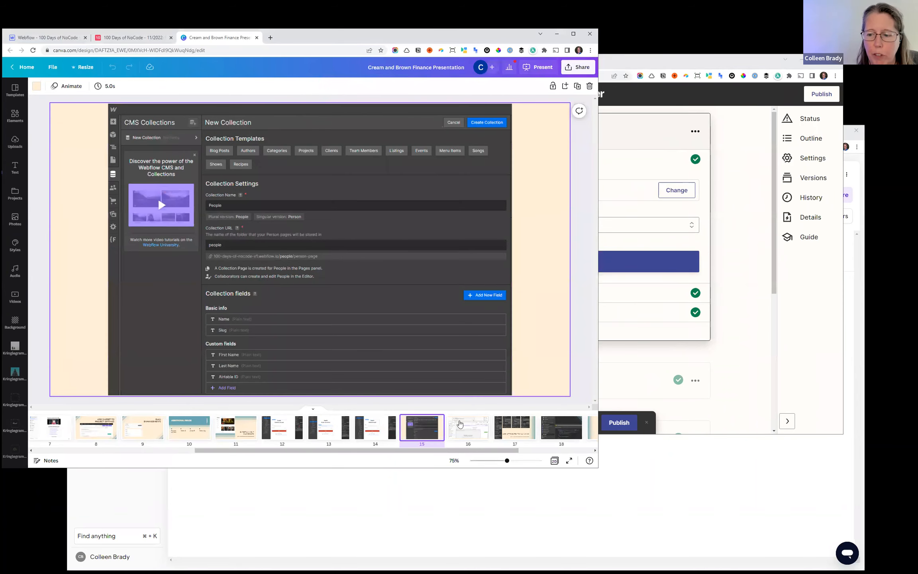
left_click(462, 430)
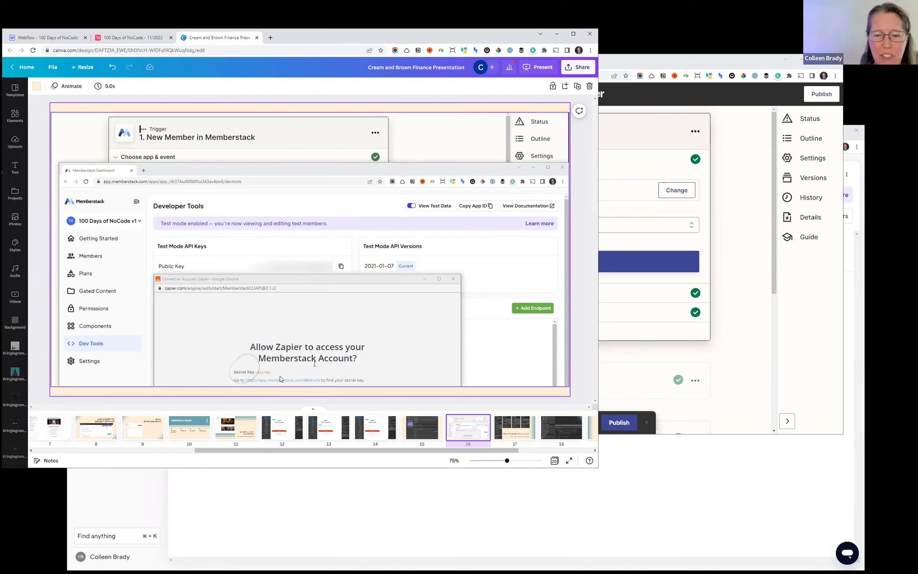
left_click(242, 380)
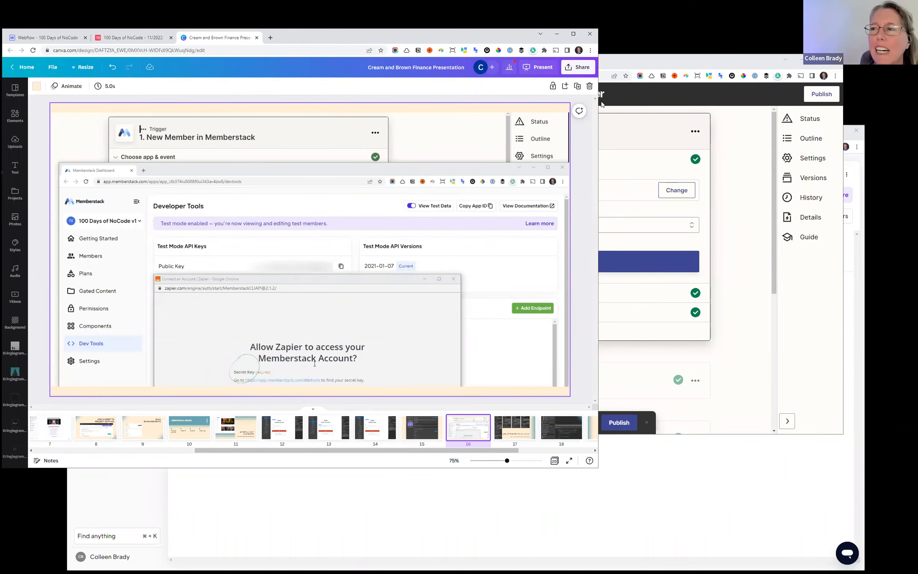
left_click(623, 69)
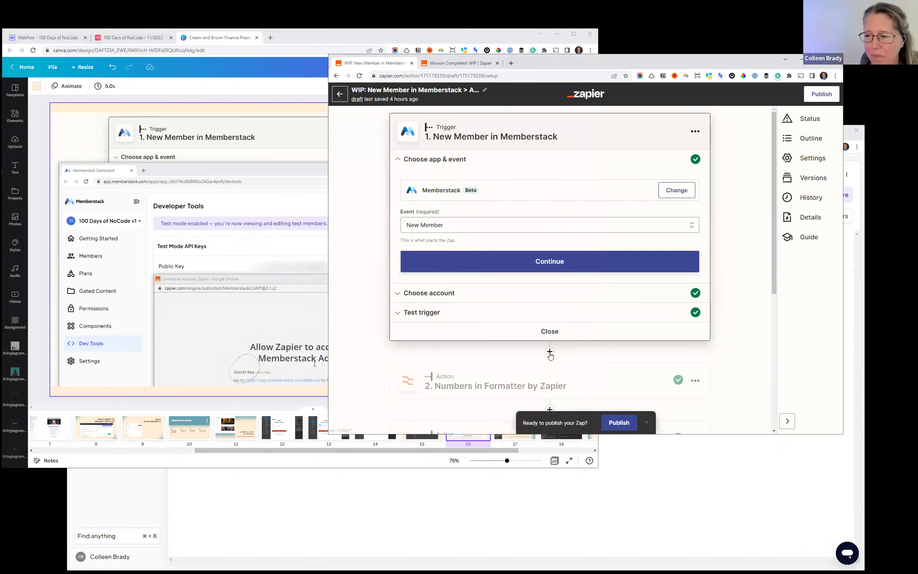
left_click(550, 353)
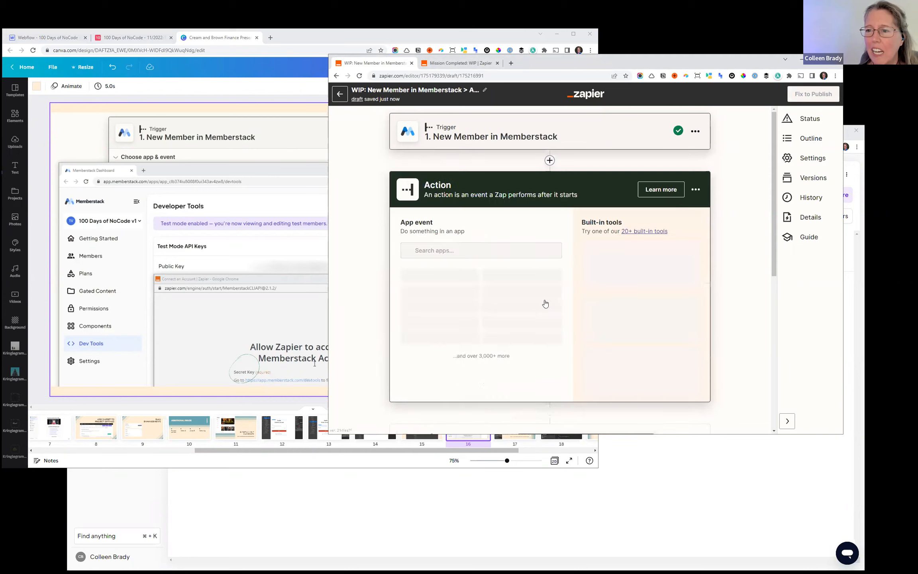
left_click(696, 190)
left_click(693, 240)
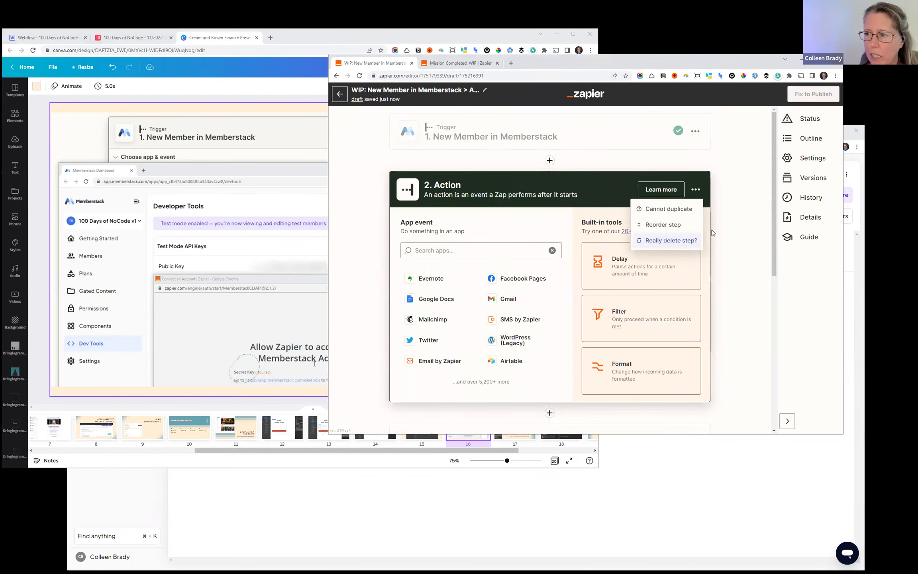
left_click(676, 243)
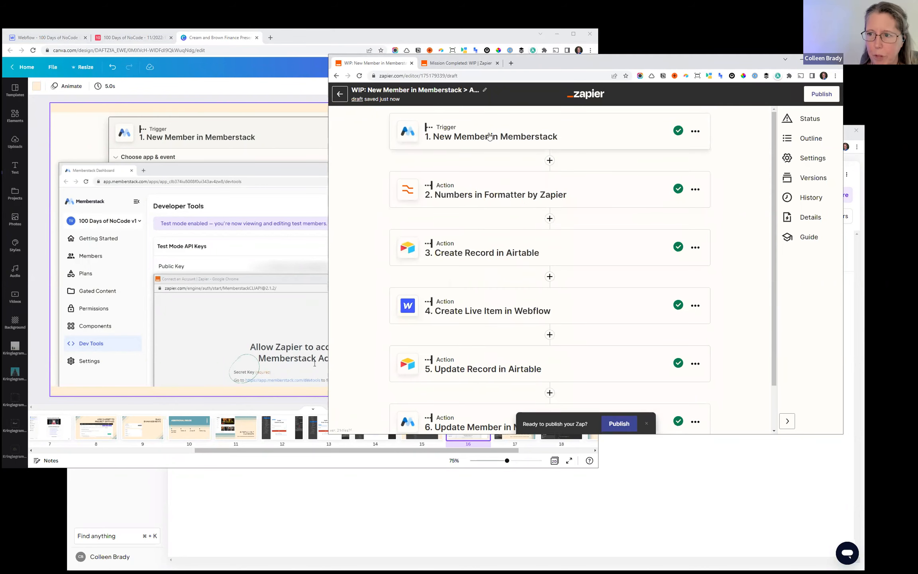
- Review the New Member in Memberstack trigger and the spreadsheet-style formula in the Numbers in Formatter step
left_click(490, 136)
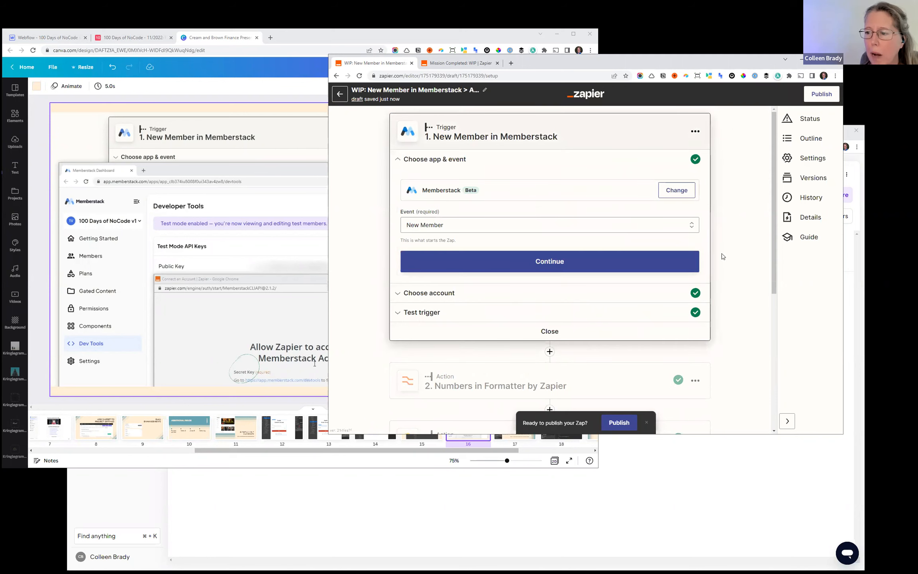
left_click(551, 338)
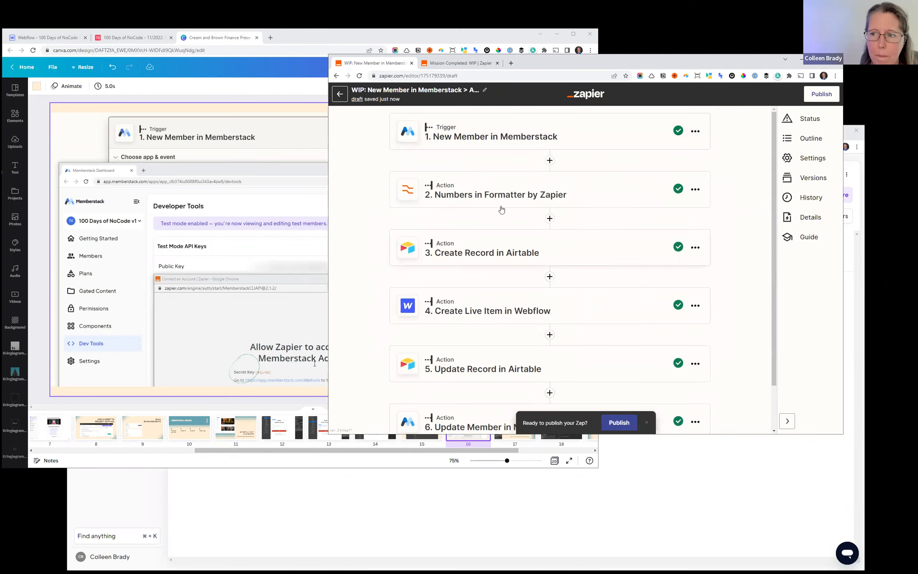
left_click(481, 191)
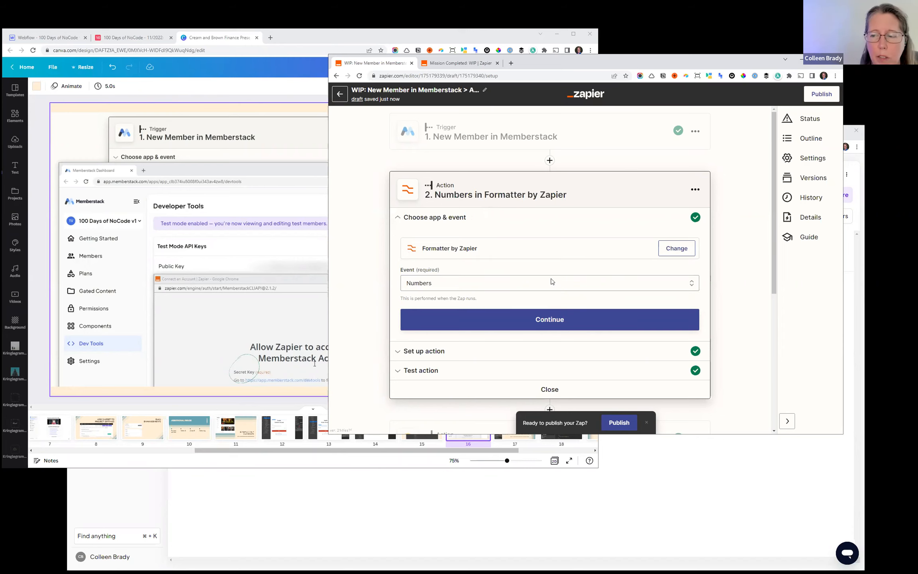
left_click(491, 327)
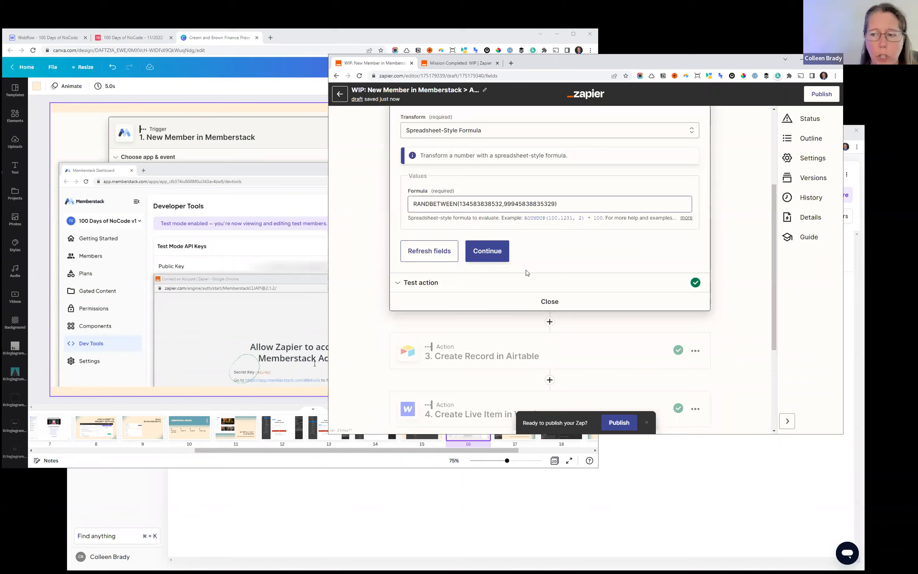
left_click(535, 306)
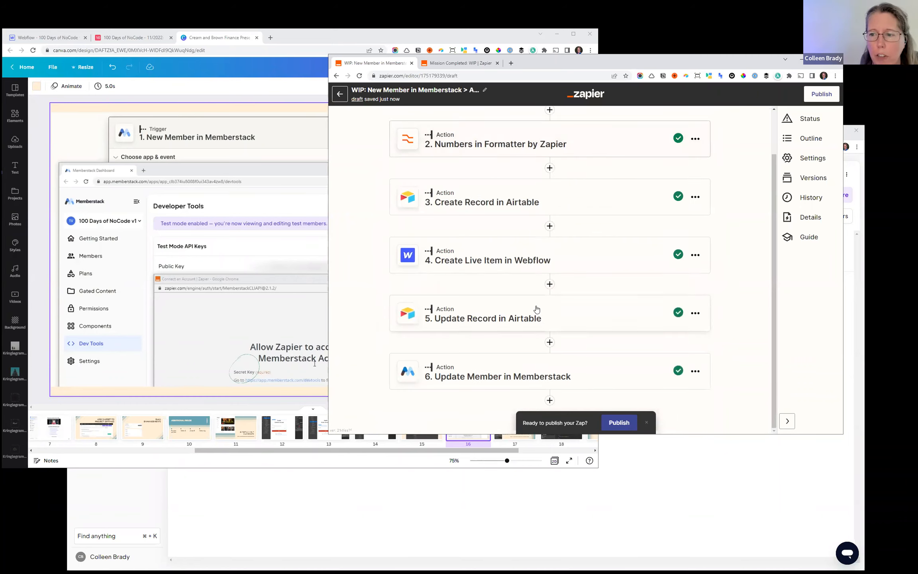
- Examine the Create Record in Airtable step, including its base, table and field mappings and the data available for First Name
left_click(513, 207)
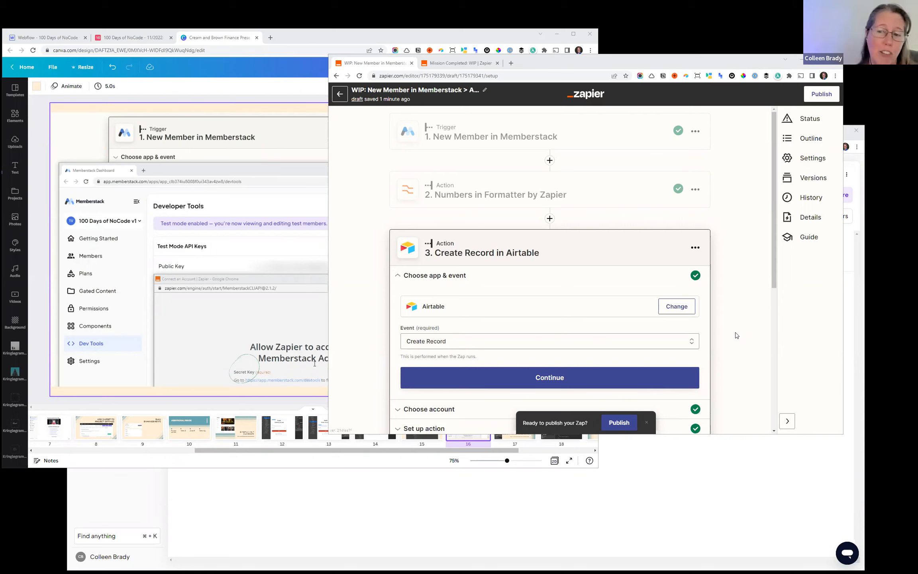
scroll(735, 334, "down", 4)
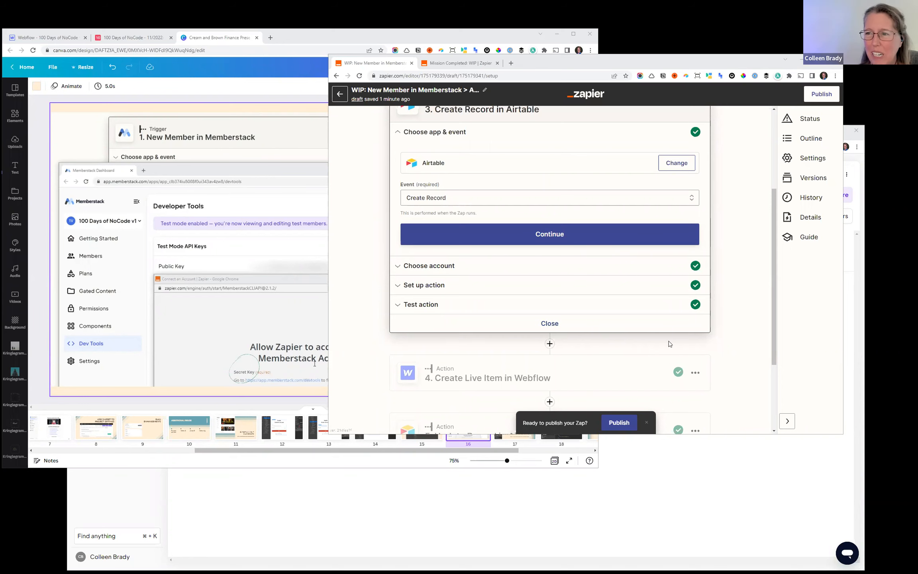
scroll(669, 343, "up", 4)
scroll(669, 343, "down", 4)
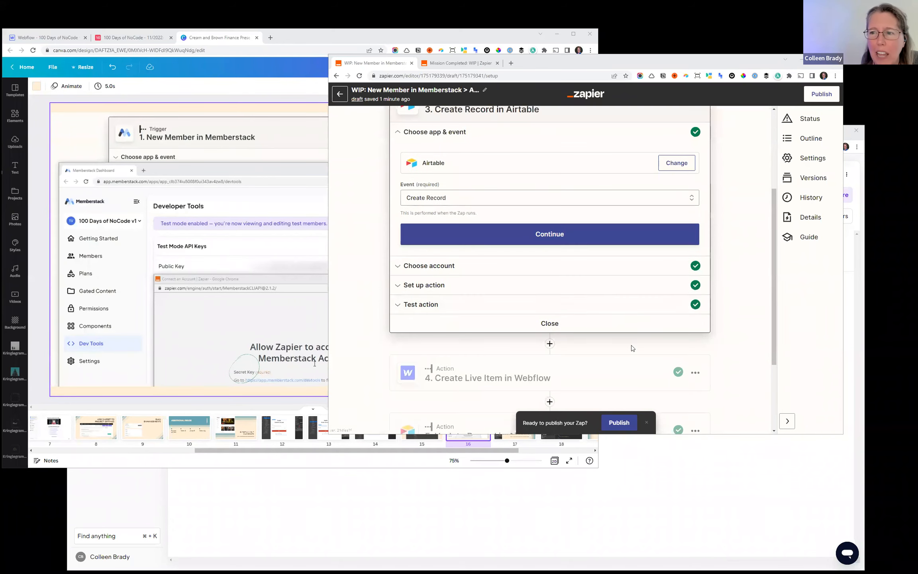
scroll(633, 349, "up", 4)
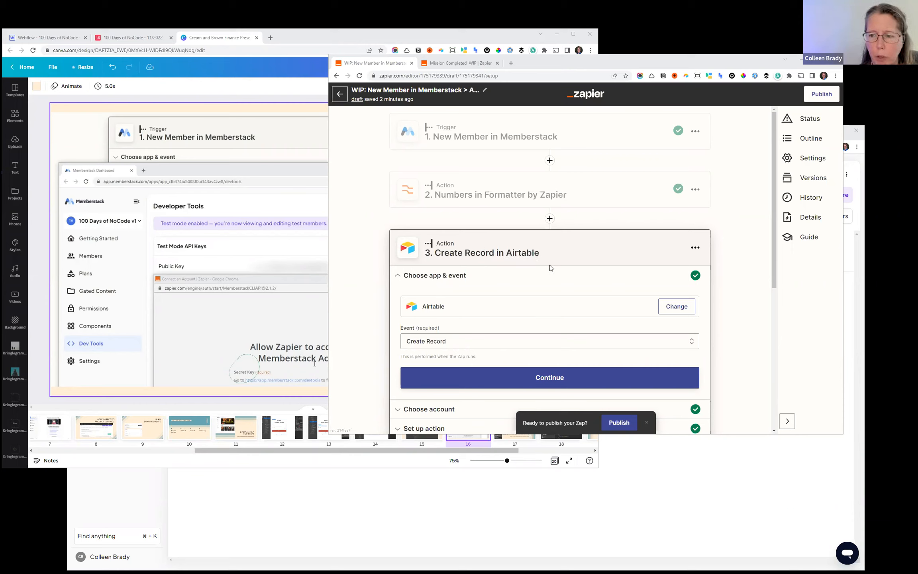
scroll(550, 267, "down", 4)
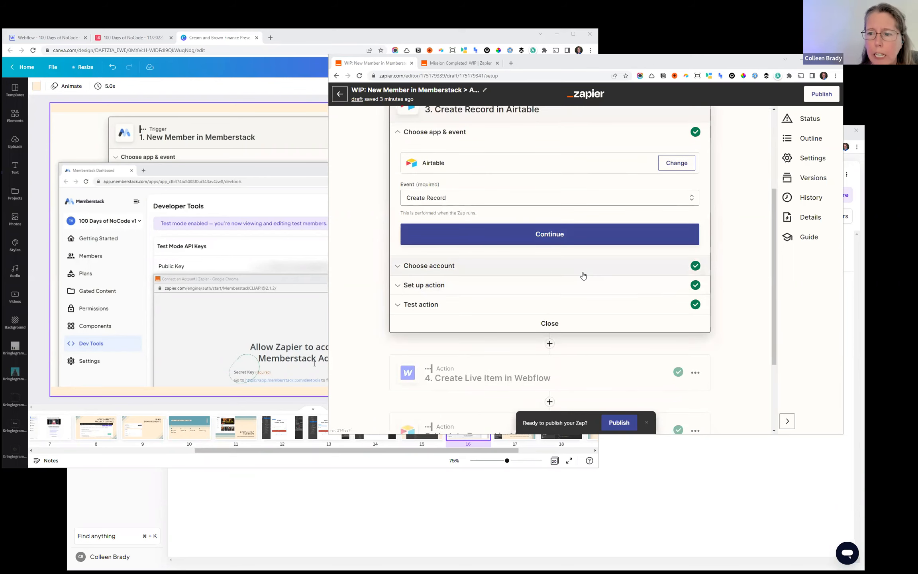
left_click(492, 285)
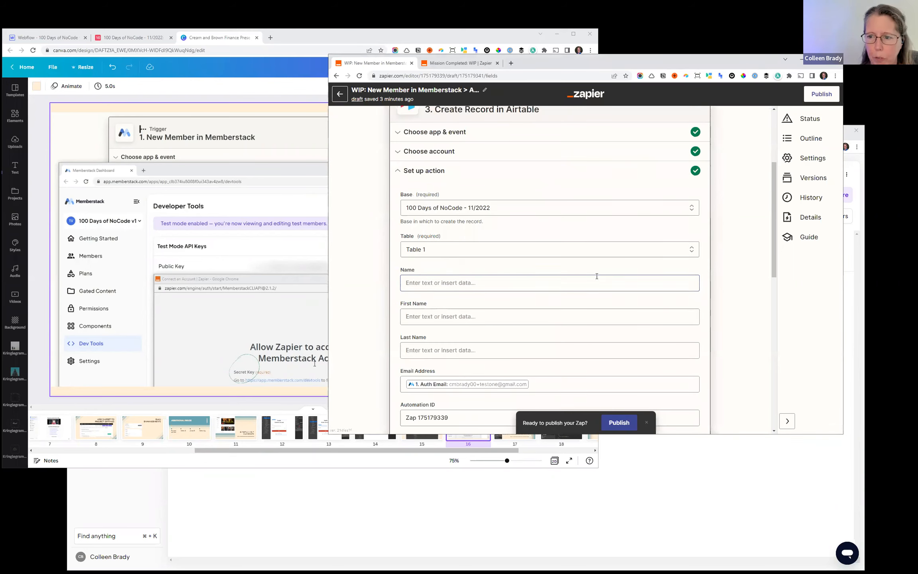
scroll(593, 288, "up", 4)
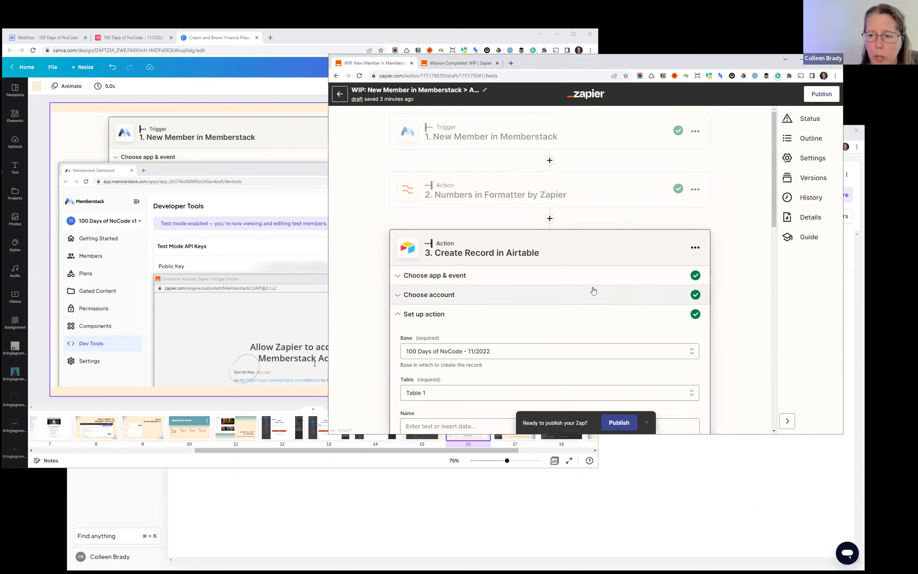
scroll(466, 203, "down", 4)
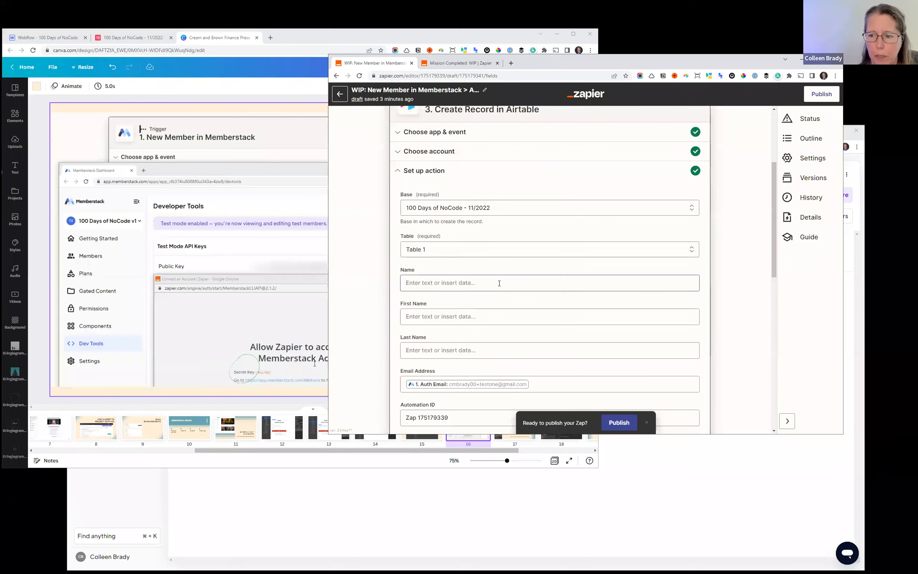
left_click(443, 316)
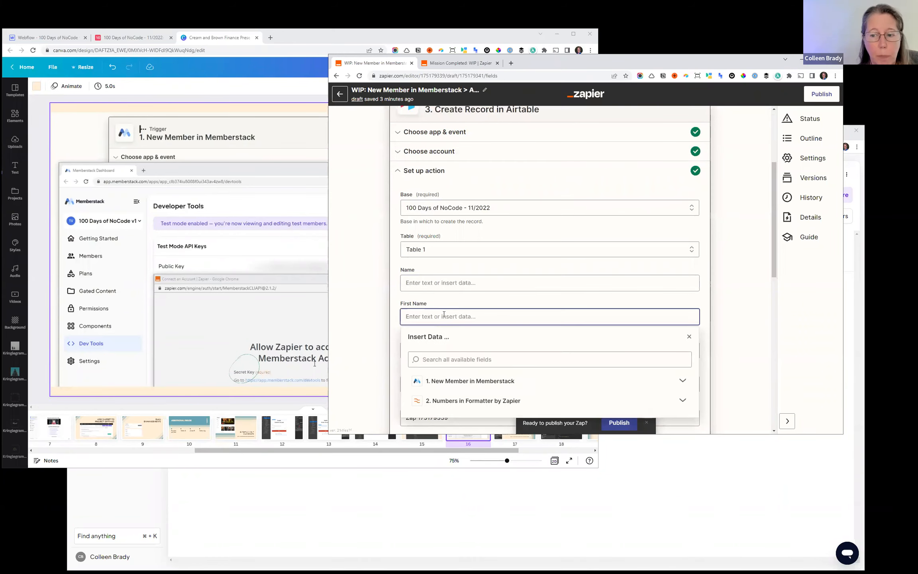
left_click(394, 305)
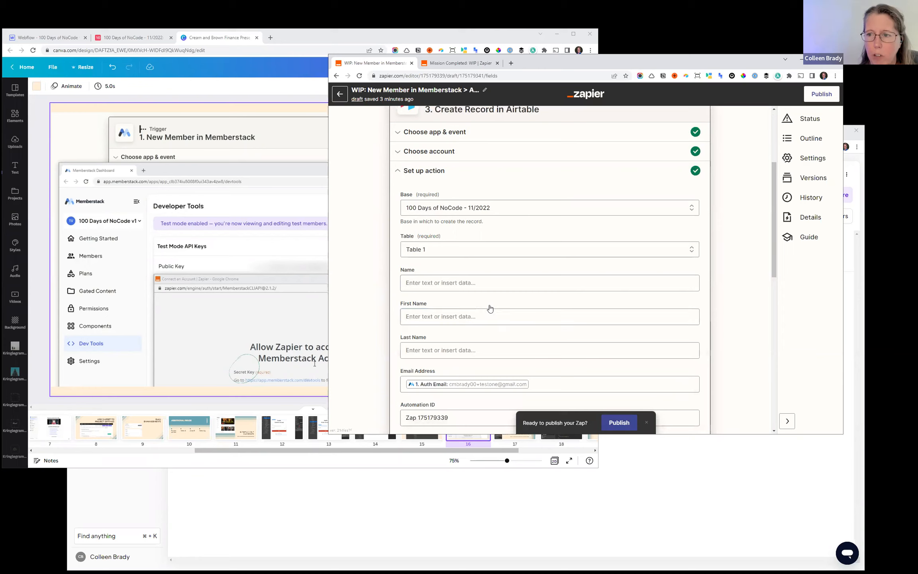
- Load more test members in the Memberstack trigger and select Member B as its sample record
scroll(490, 308, "up", 4)
left_click(471, 139)
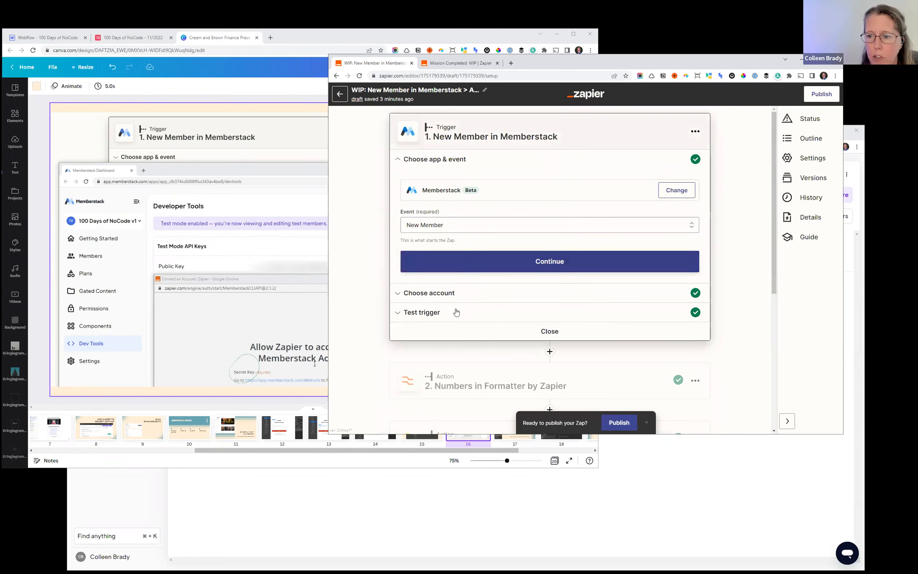
left_click(454, 295)
left_click(441, 292)
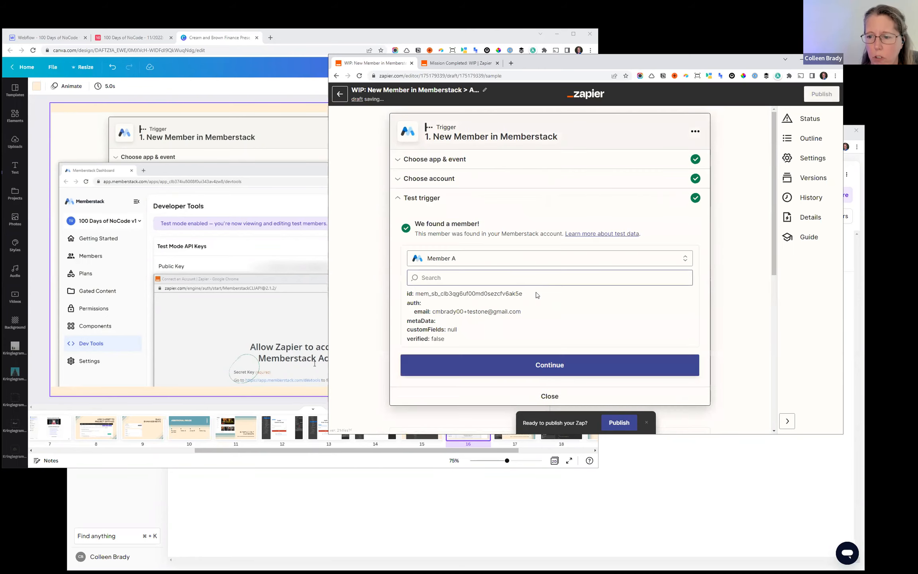
left_click(456, 260)
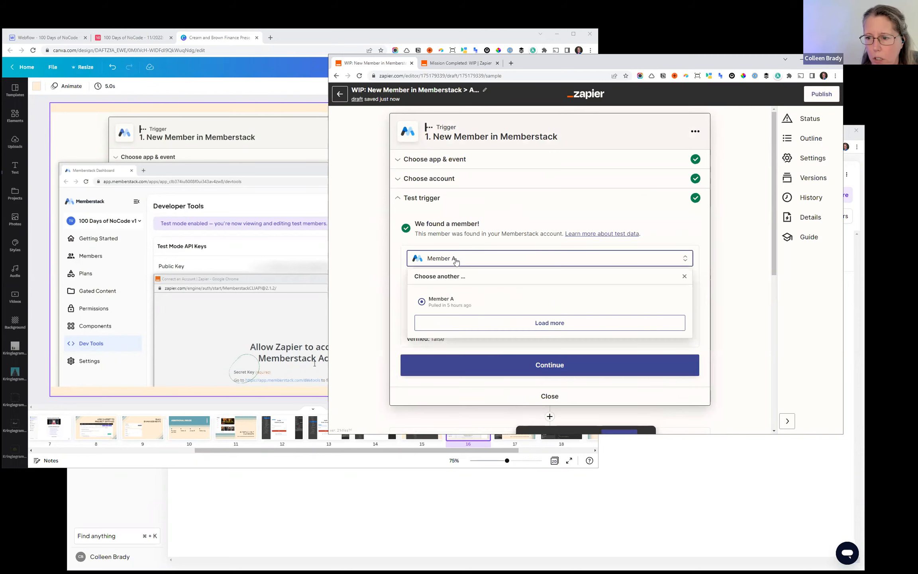
left_click(533, 329)
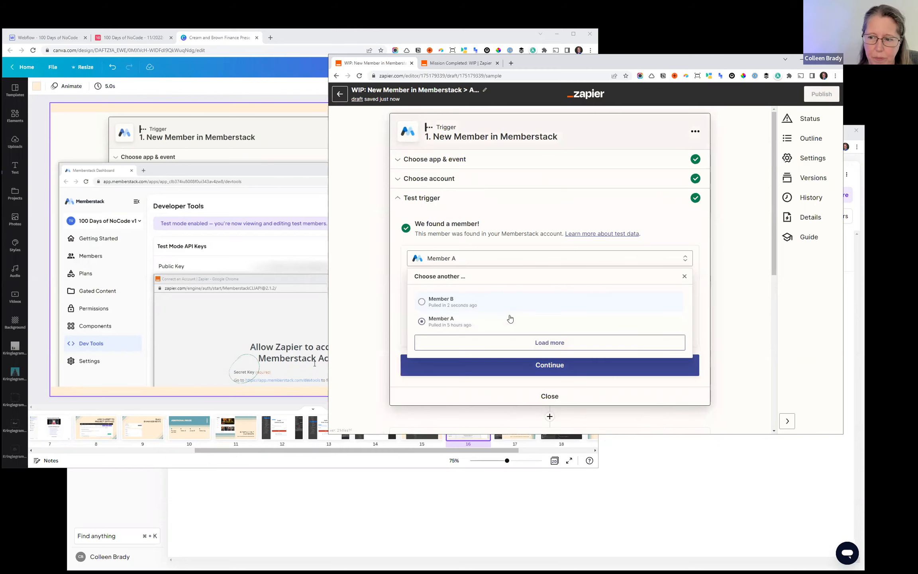
left_click(476, 306)
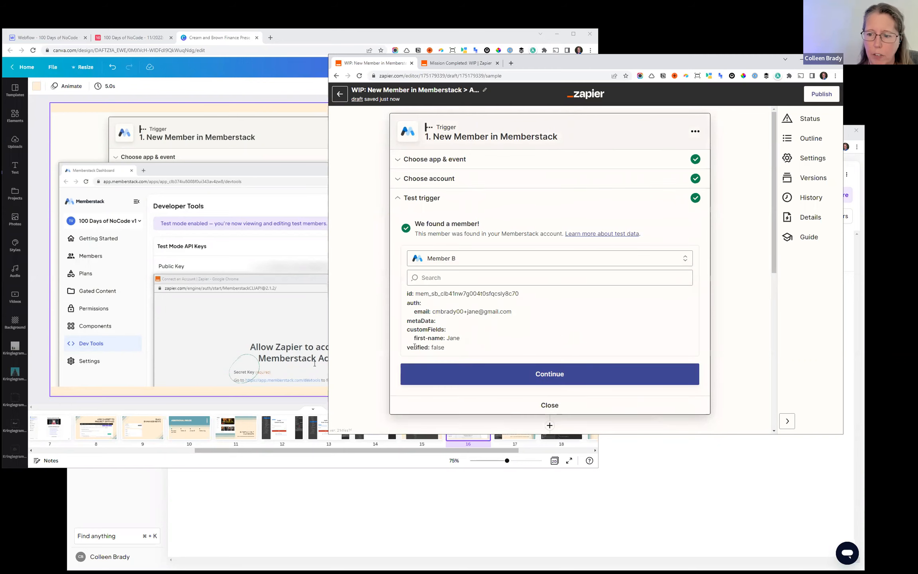
left_click(532, 374)
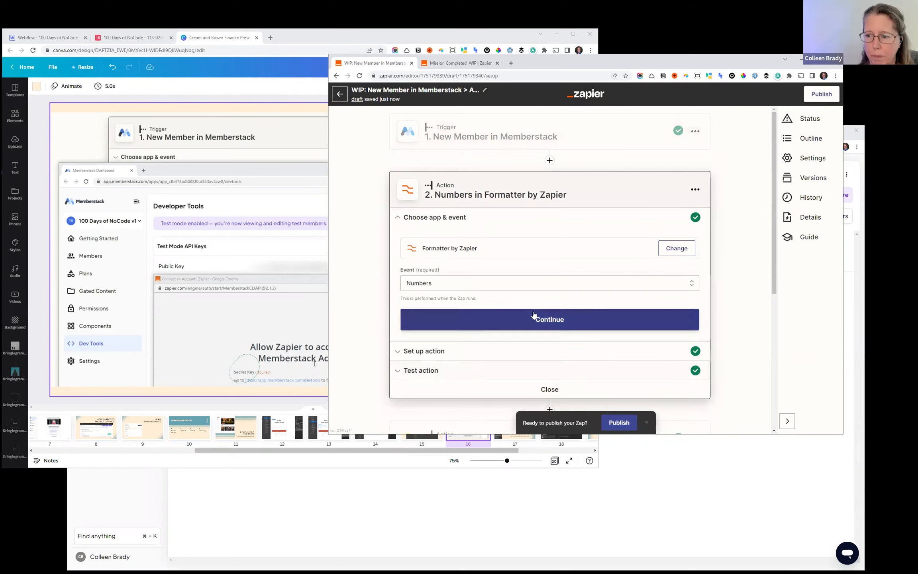
- Map the Name field of the Create Record in Airtable step to the Memberstack trigger's Custom Fields First Name
scroll(532, 315, "down", 4)
left_click(520, 298)
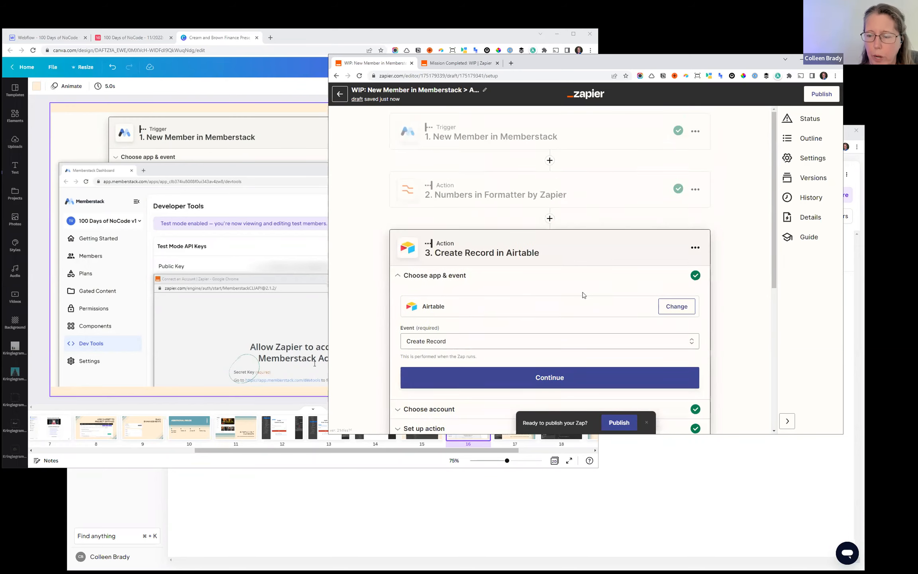
scroll(580, 287, "down", 5)
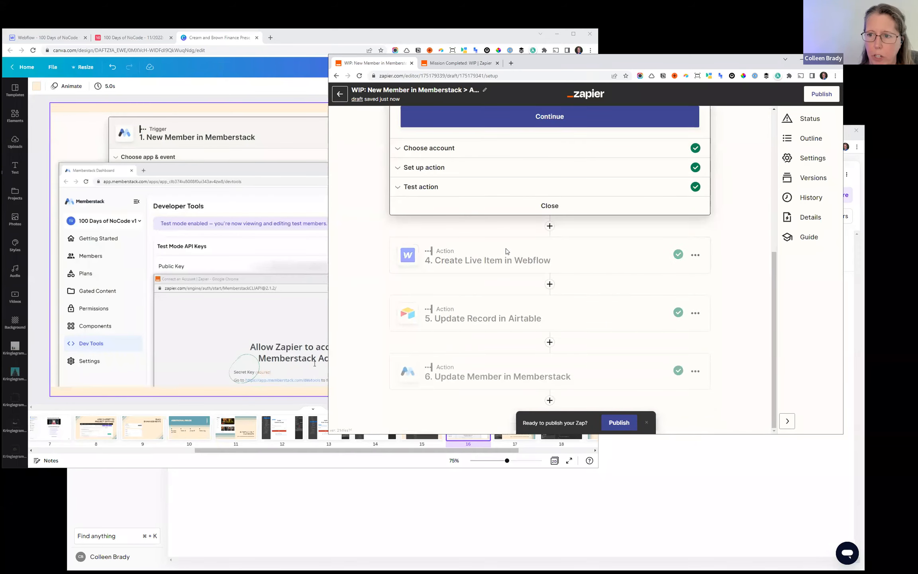
left_click(457, 170)
scroll(589, 292, "up", 3)
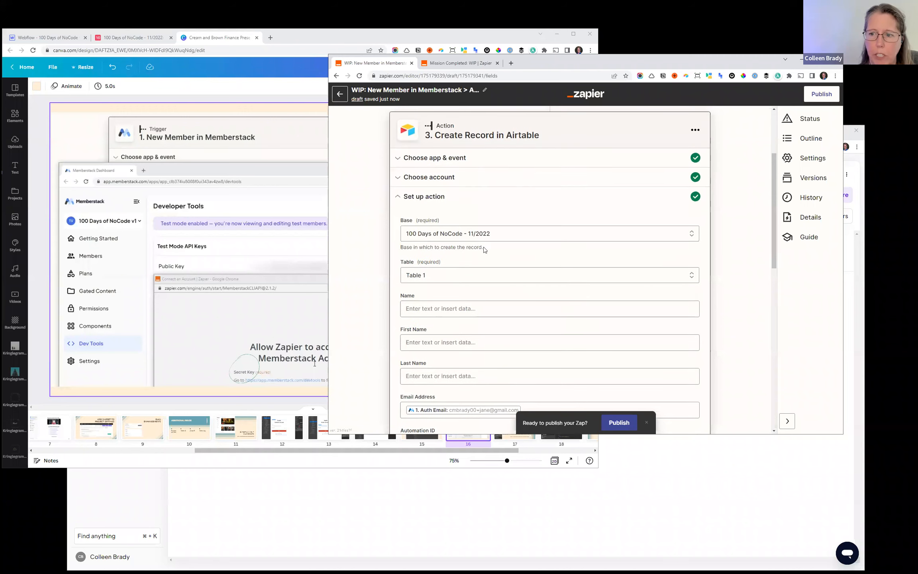
scroll(494, 339, "down", 3)
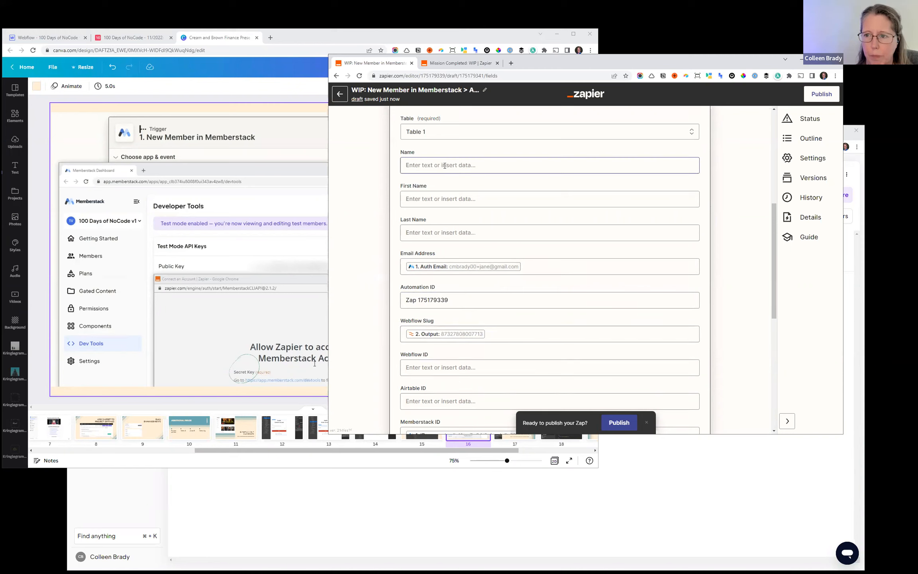
left_click(474, 165)
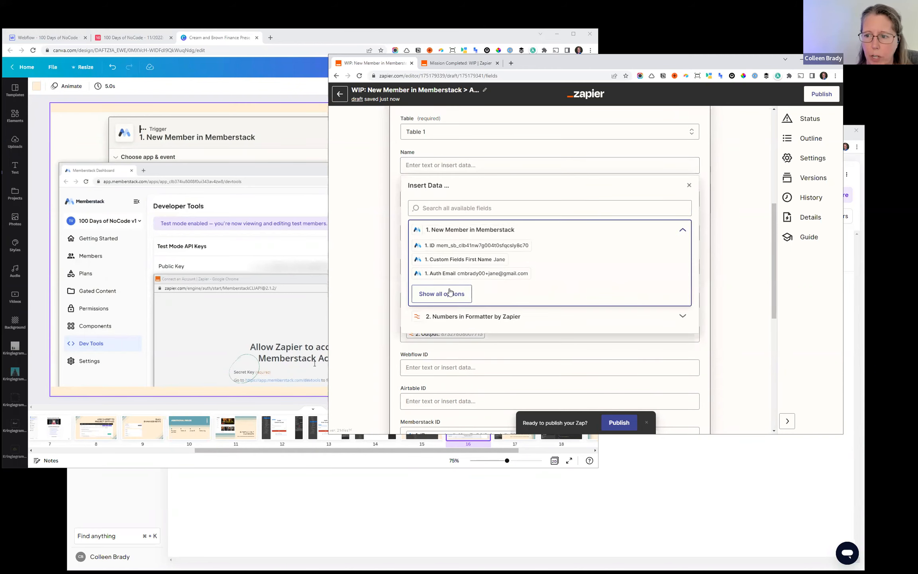
left_click(442, 294)
left_click(480, 262)
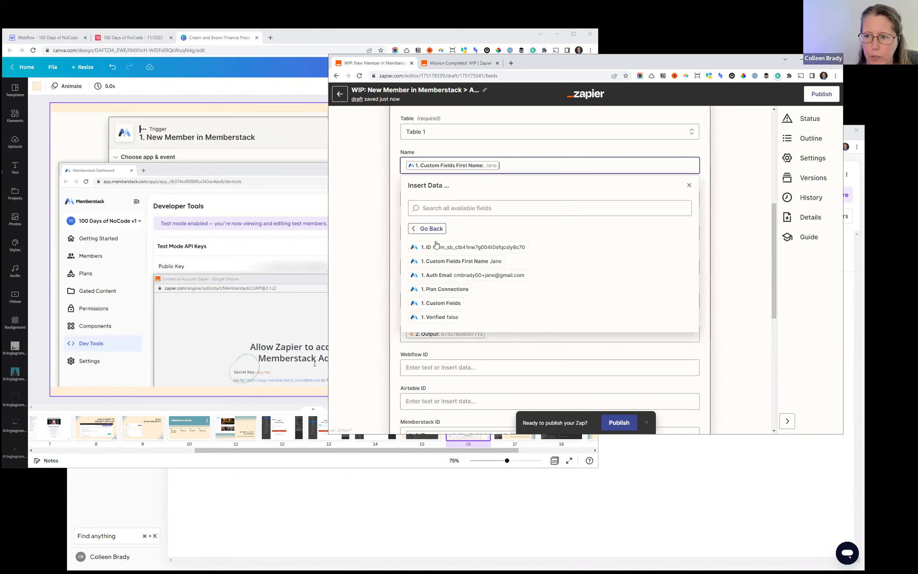
- Finish the setup of the Create Record in Airtable step and retest it with the new Name mapping
scroll(482, 298, "down", 4)
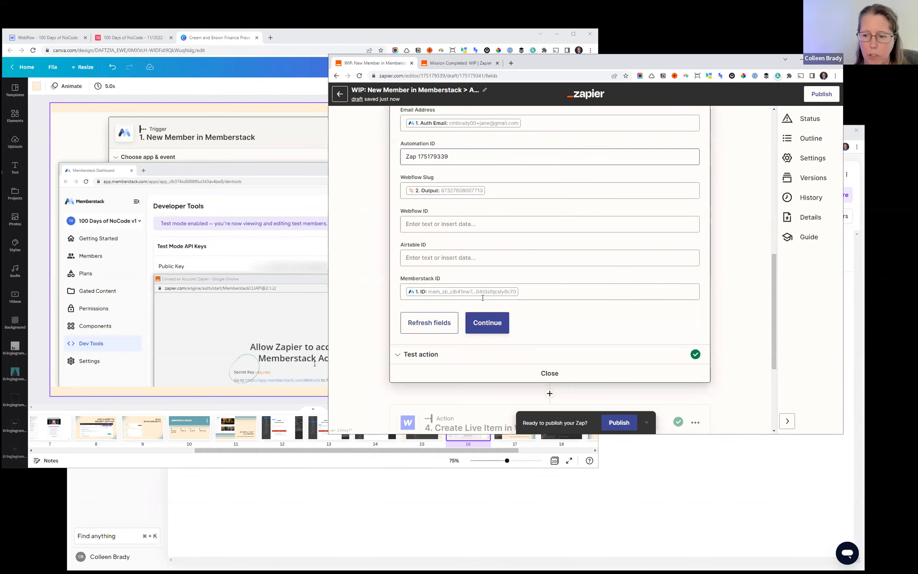
left_click(485, 331)
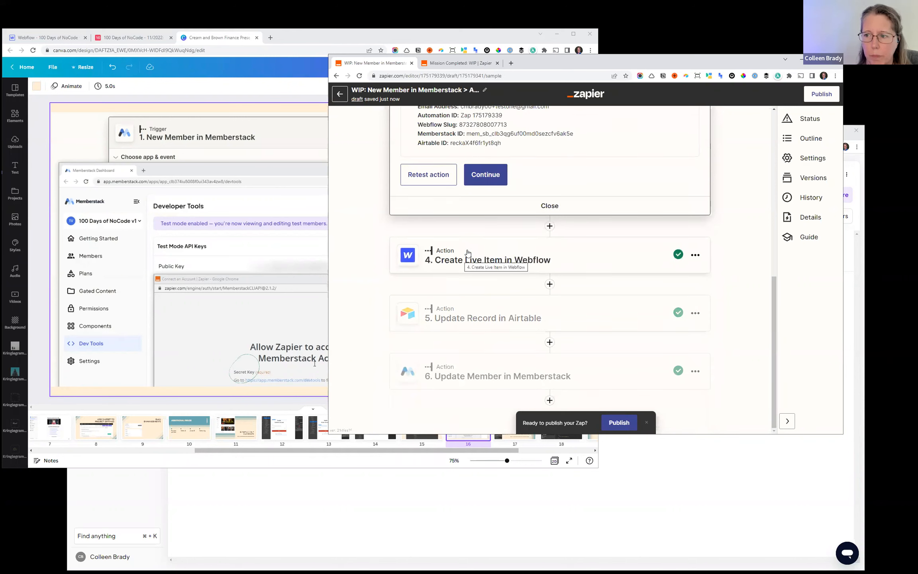
left_click(430, 181)
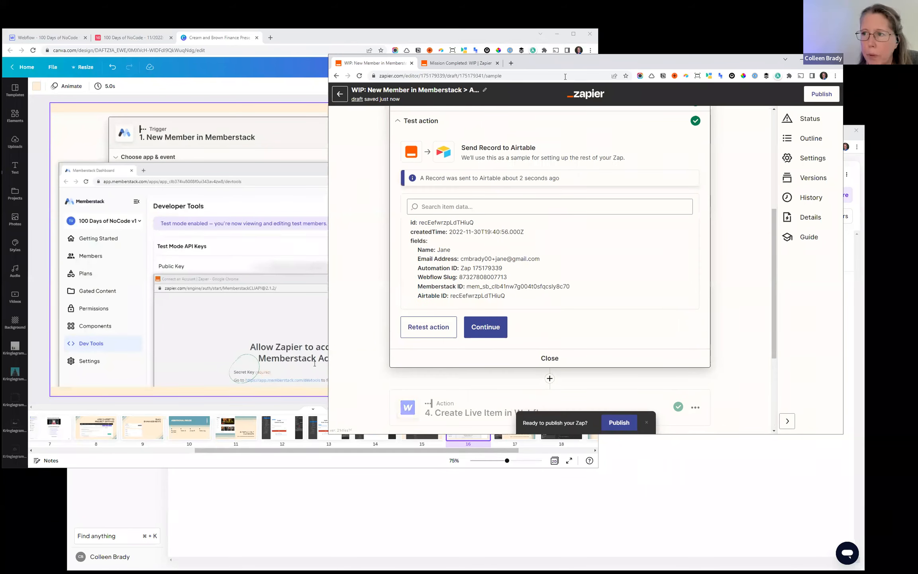
- Switch to the Airtable base and expand the newly created record in the People table to check its fields
left_click_drag(553, 64, 578, 158)
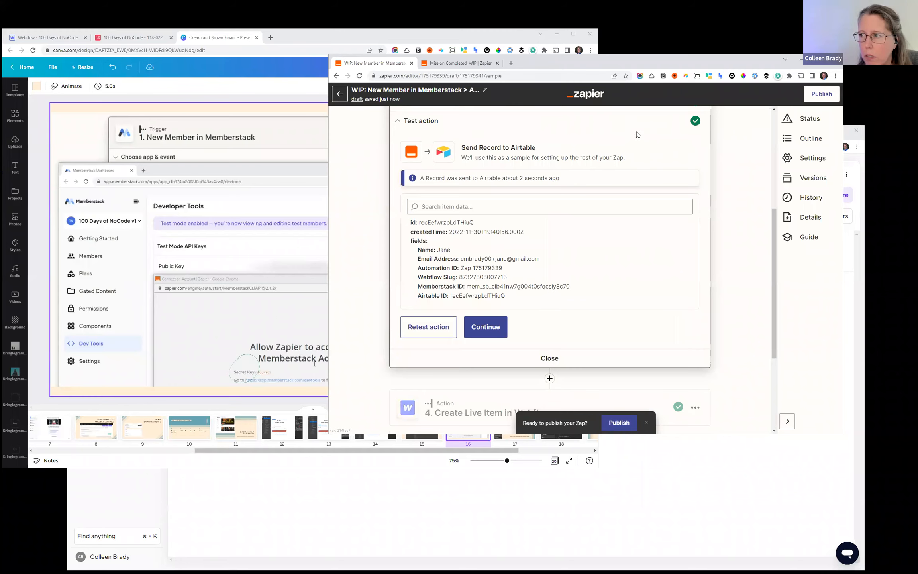
left_click(781, 136)
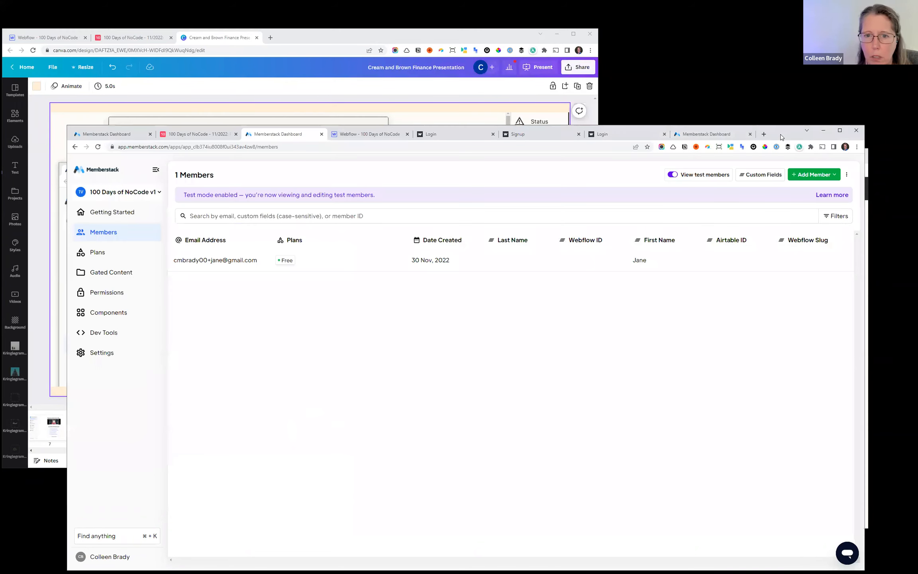
left_click_drag(174, 134, 158, 123)
left_click(159, 123)
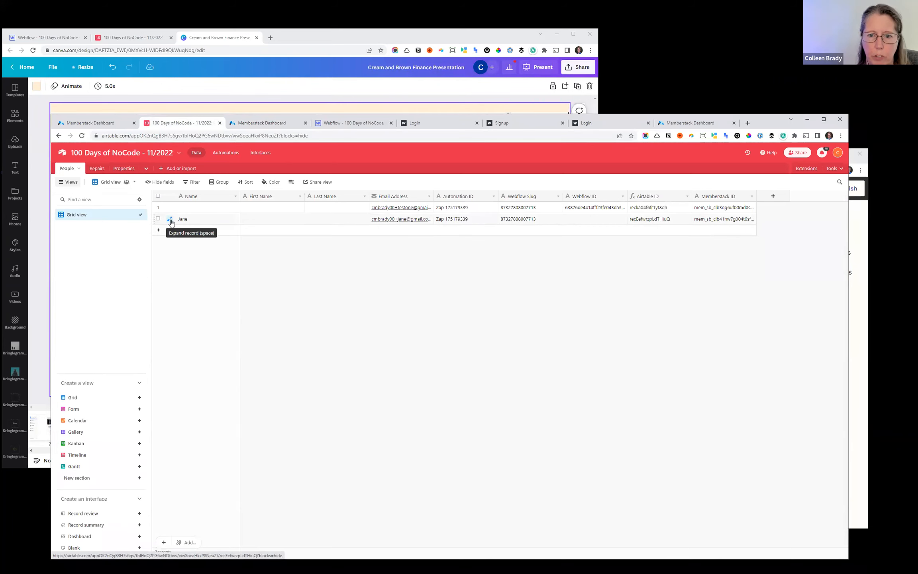
left_click(171, 220)
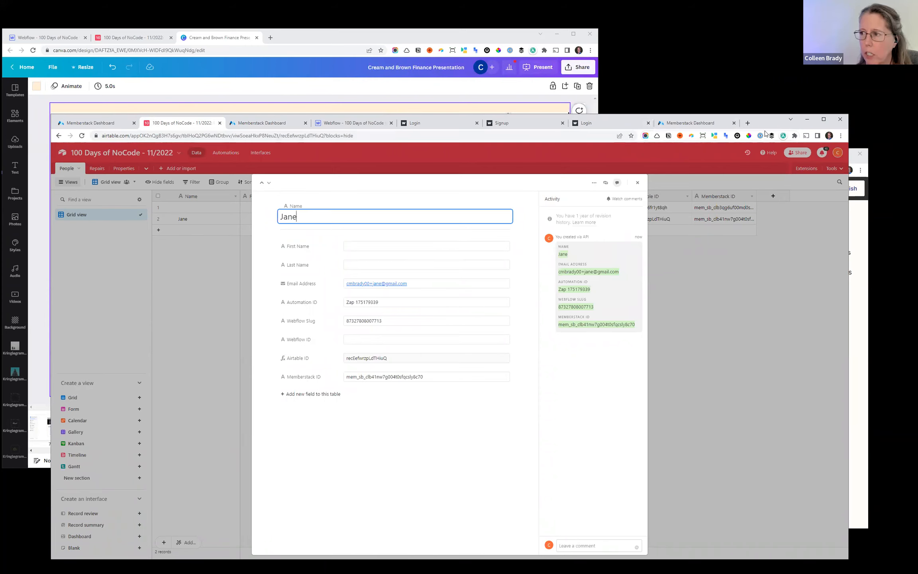
left_click_drag(764, 123, 728, 116)
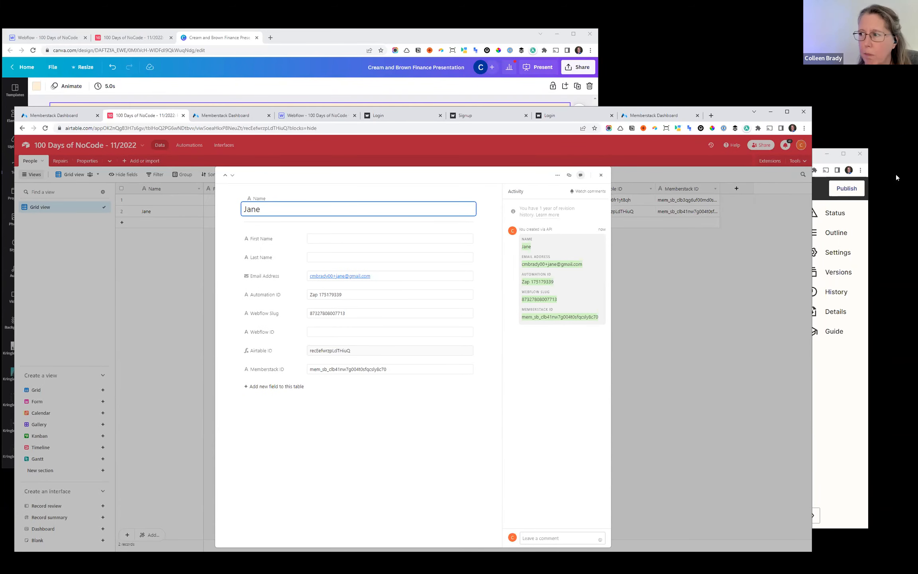
left_click_drag(728, 119, 718, 177)
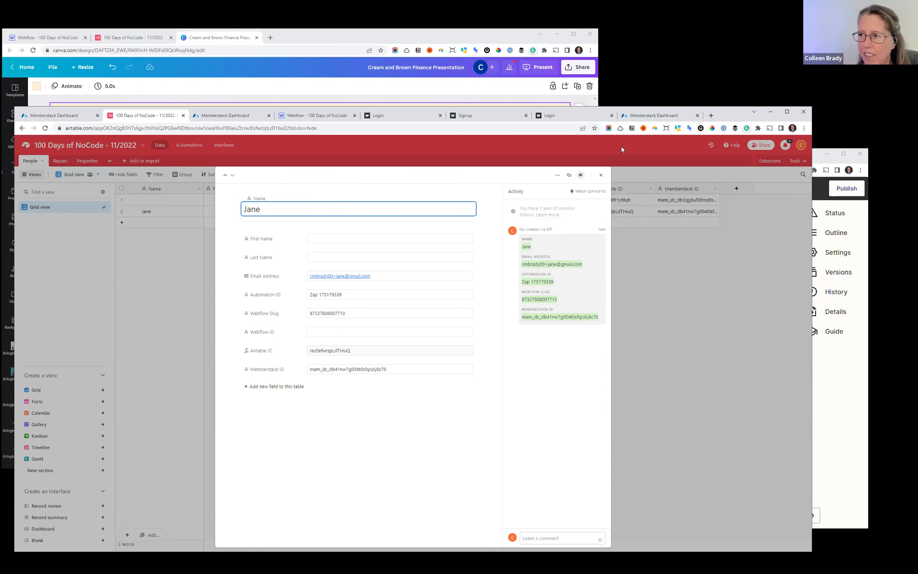
- Return to the Zap and open the Create Live Item in Webflow step
left_click_drag(622, 151, 620, 94)
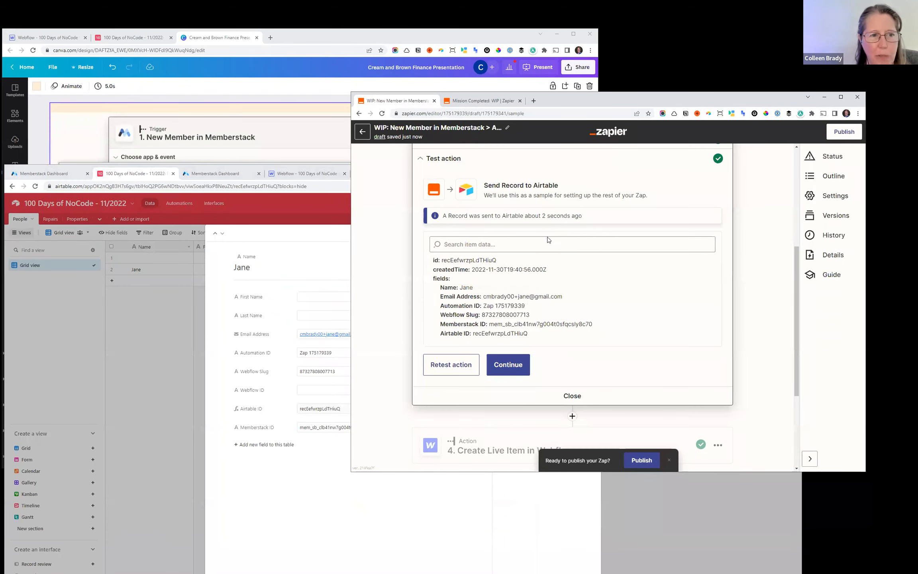
scroll(582, 316, "down", 3)
scroll(580, 317, "up", 3)
scroll(583, 338, "down", 3)
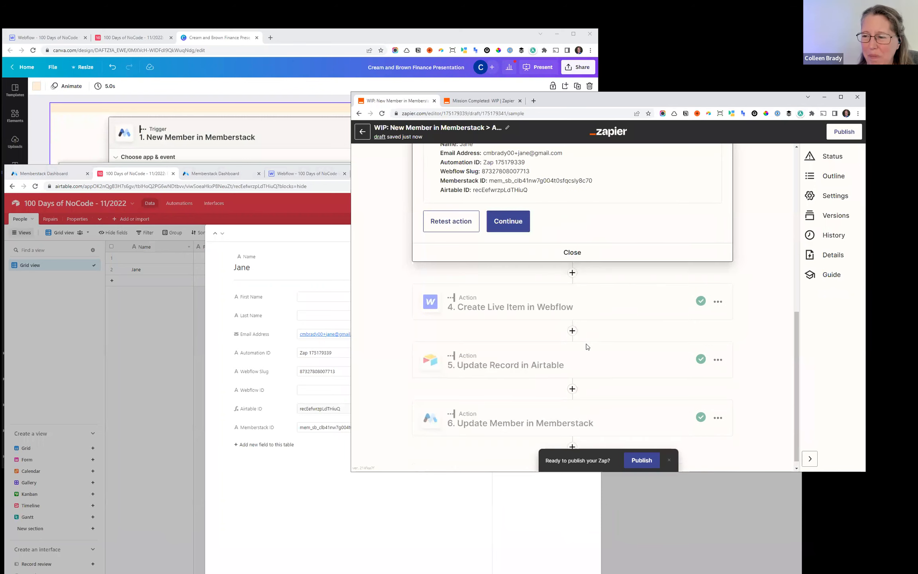
left_click(568, 305)
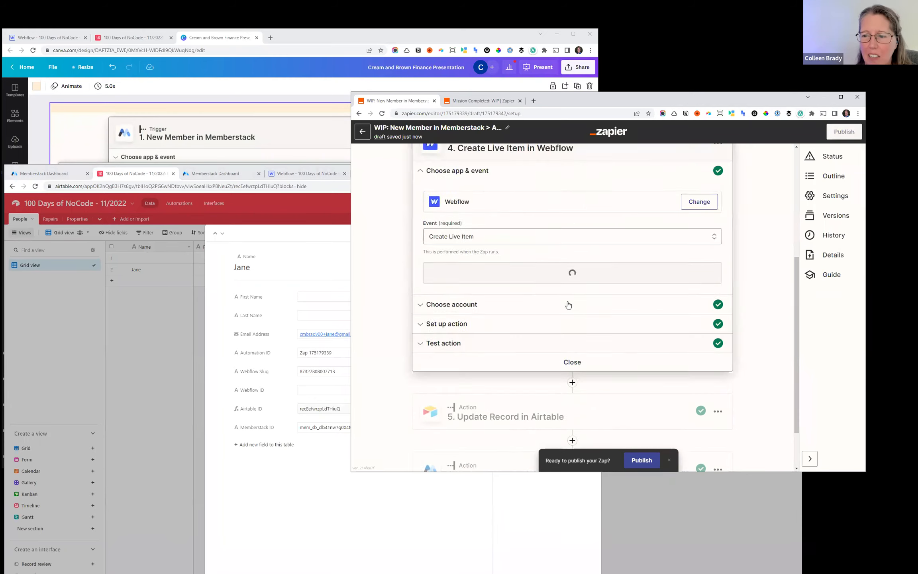
scroll(575, 336, "down", 3)
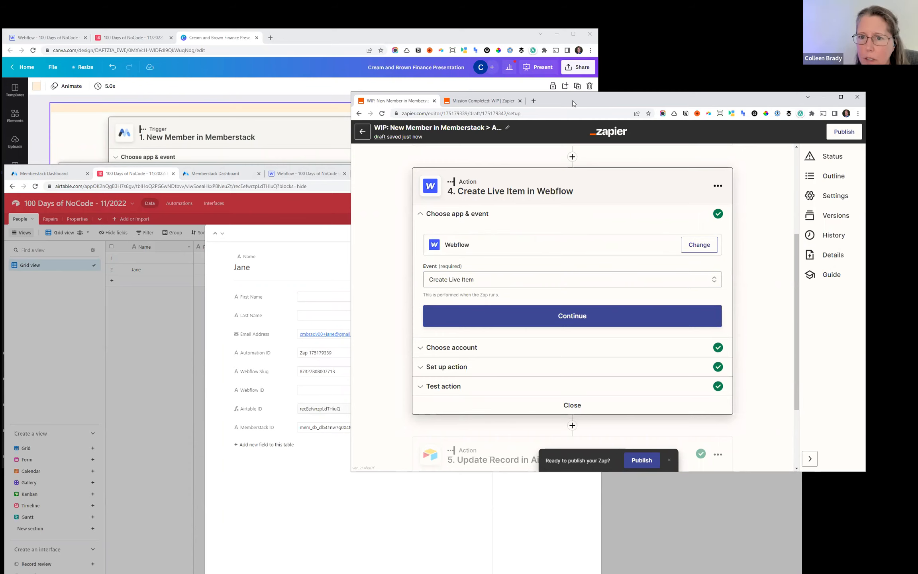
- Switch to the Webflow designer and check the existing item and the item list in the People collection
left_click_drag(572, 101, 590, 76)
left_click(312, 171)
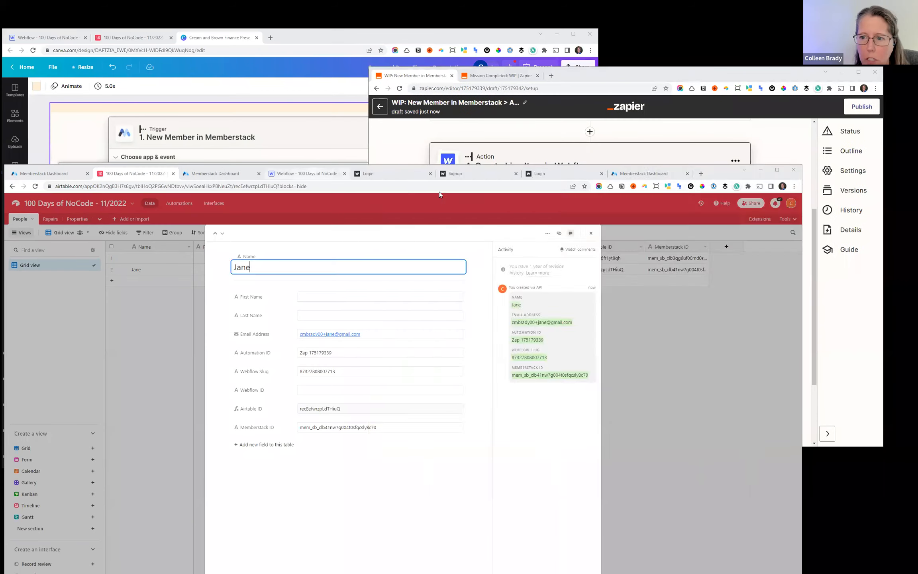
left_click_drag(719, 170, 737, 101)
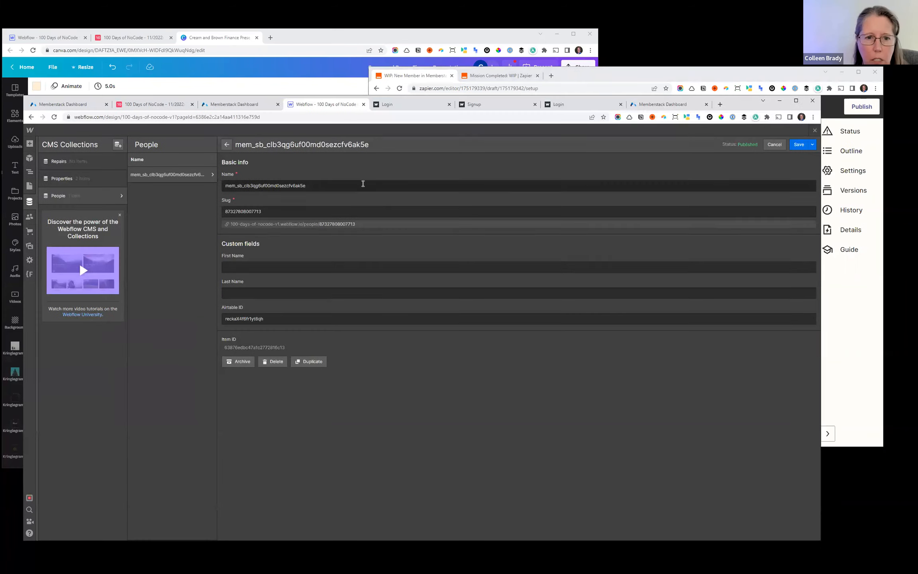
left_click(158, 176)
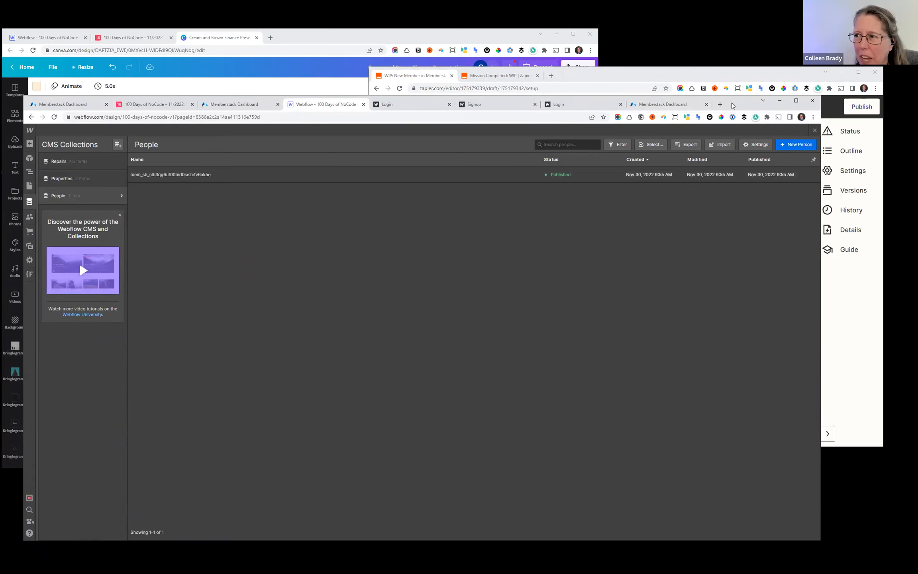
- Back in the Zap, map First Name in the Create Live Item in Webflow step to the Memberstack trigger's Custom Fields First Name
left_click_drag(731, 104, 730, 129)
left_click_drag(660, 78, 621, 88)
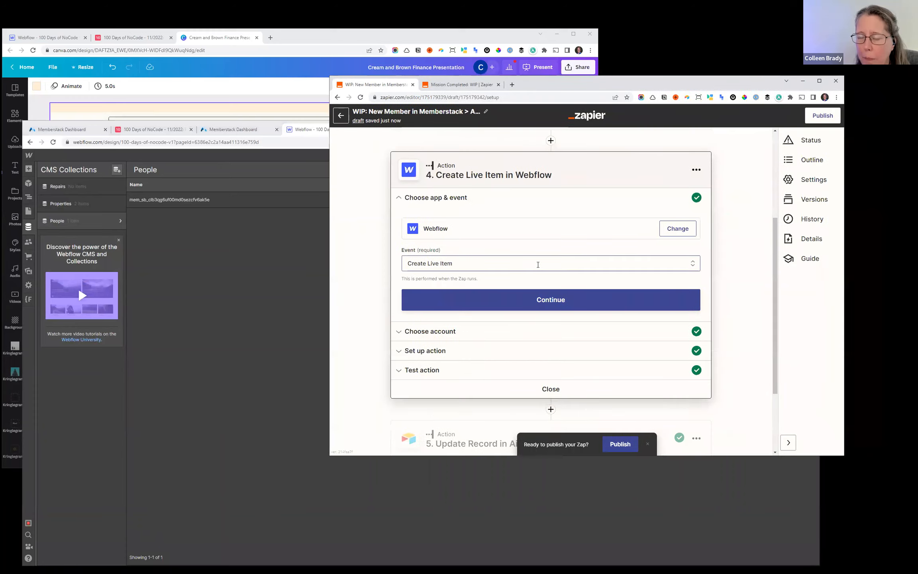
left_click(561, 301)
left_click(494, 358)
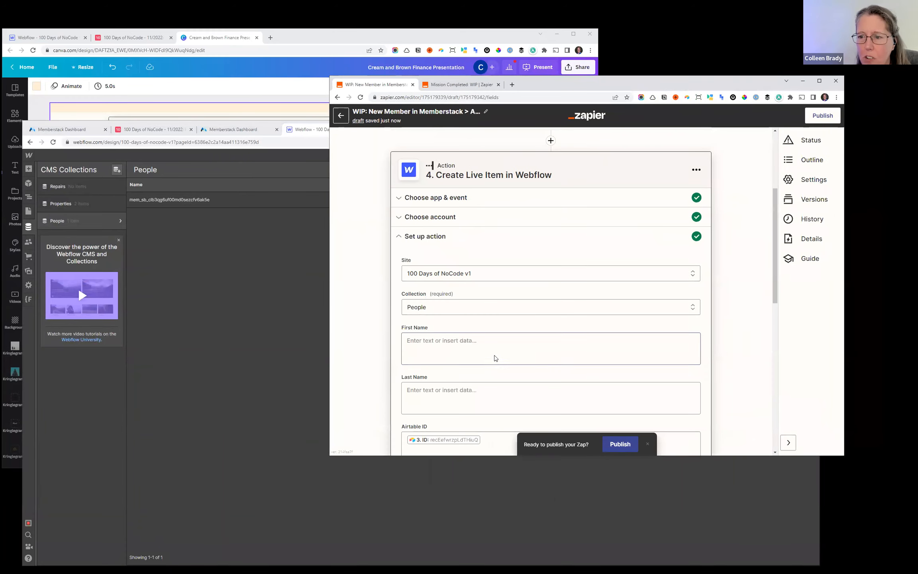
scroll(533, 328, "down", 3)
left_click(429, 212)
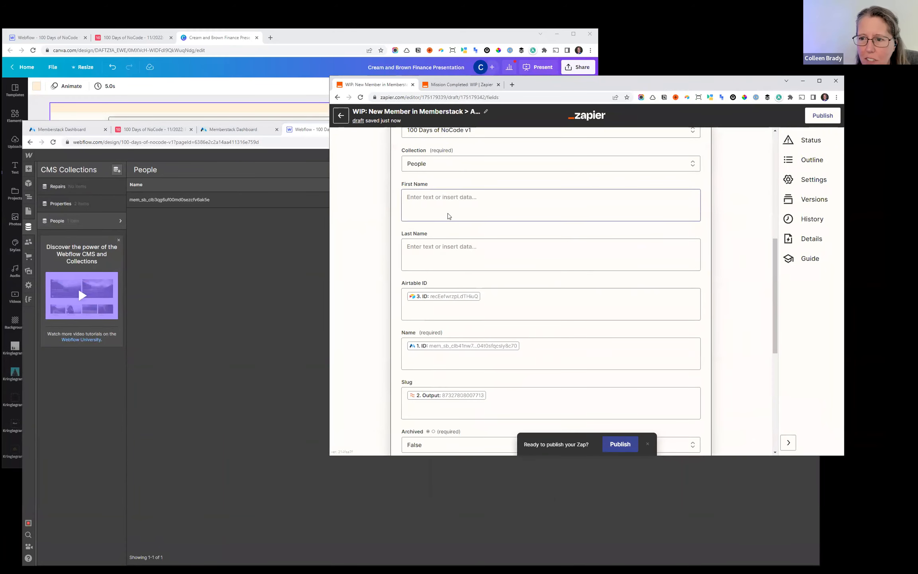
left_click(438, 277)
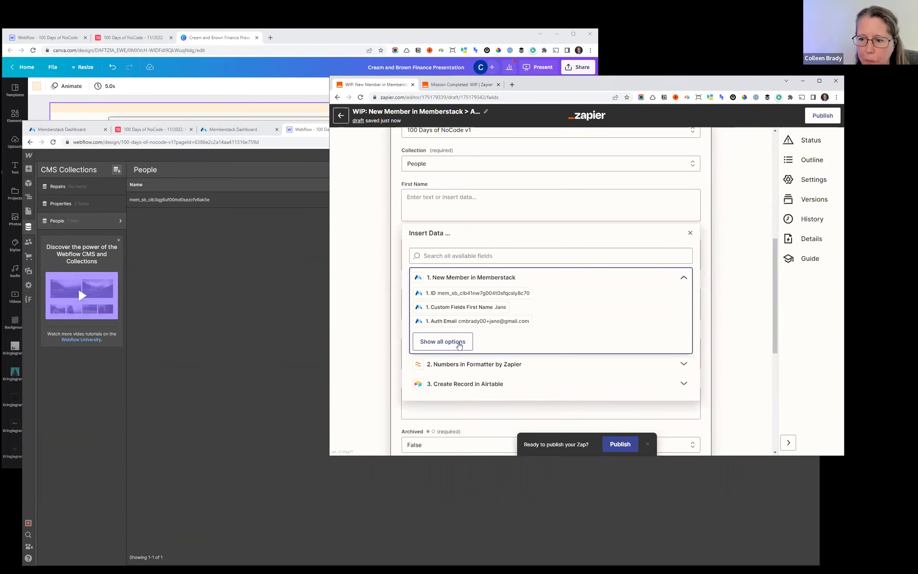
left_click(458, 342)
left_click(484, 311)
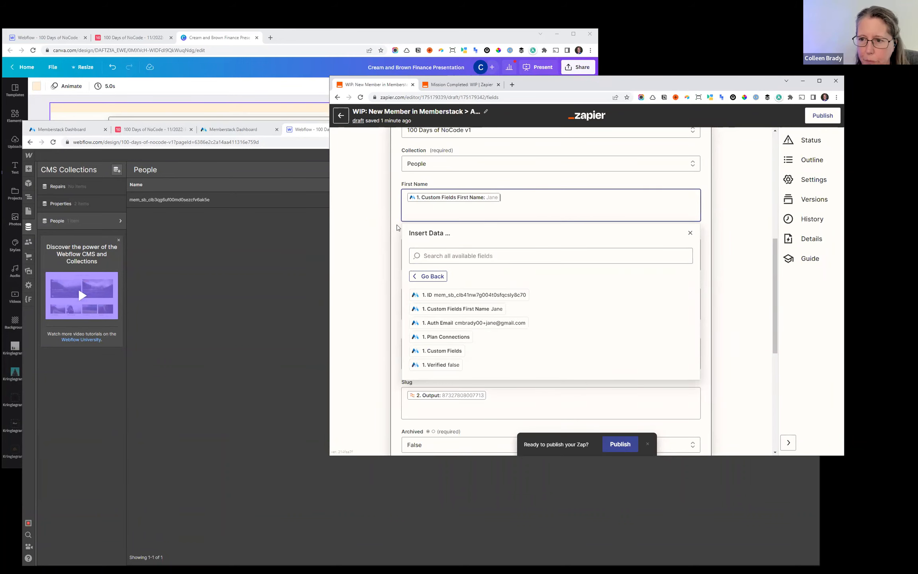
left_click(392, 226)
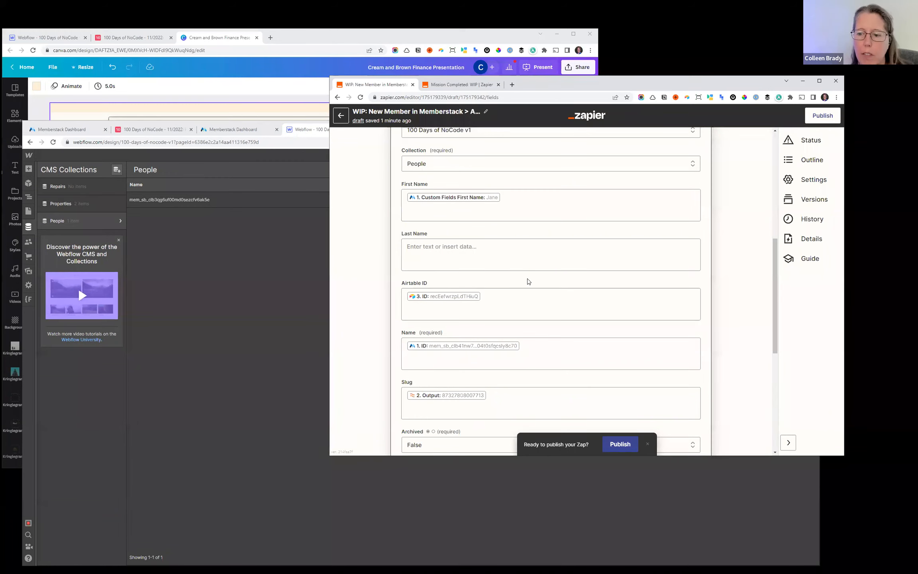
- Complete the Create Live Item in Webflow setup and continue past its test to the Update Record in Airtable step
scroll(529, 282, "down", 3)
left_click(491, 365)
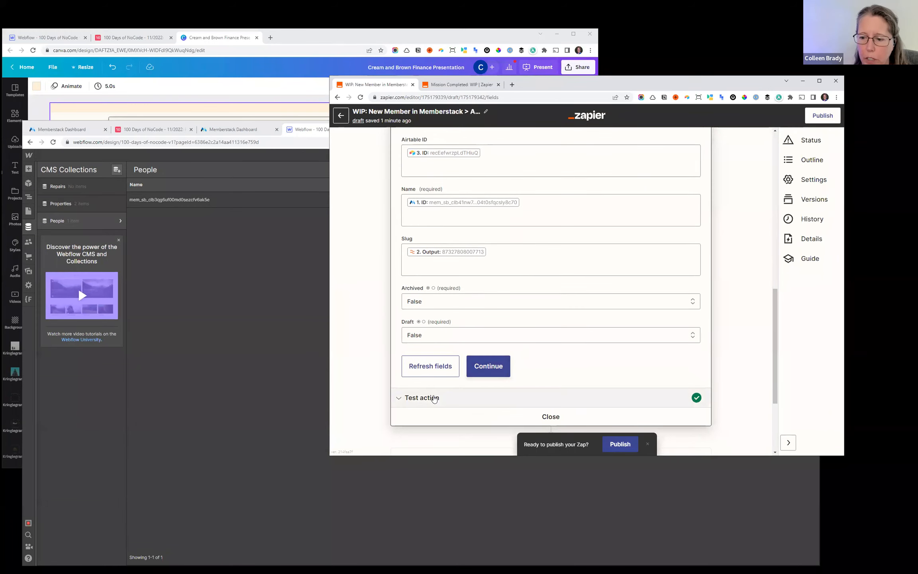
left_click(490, 260)
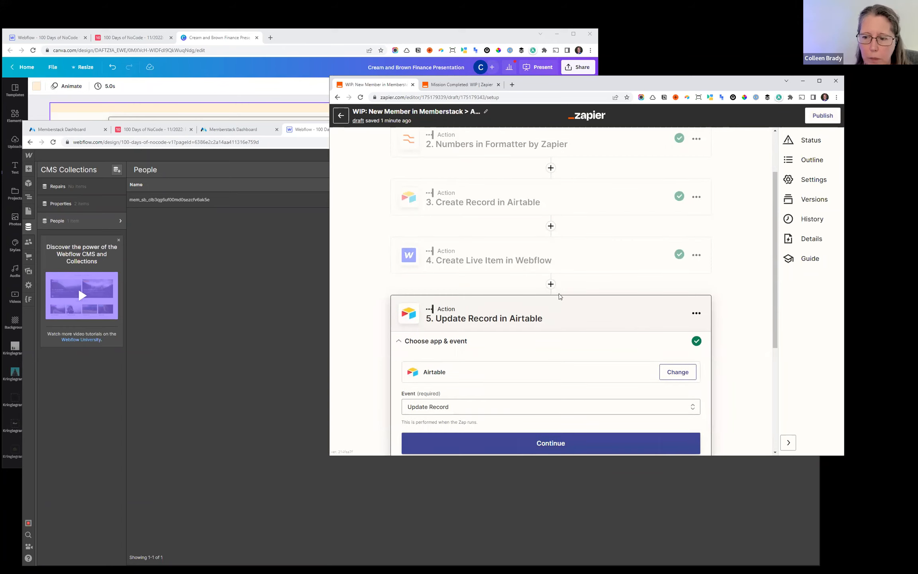
scroll(563, 335, "down", 5)
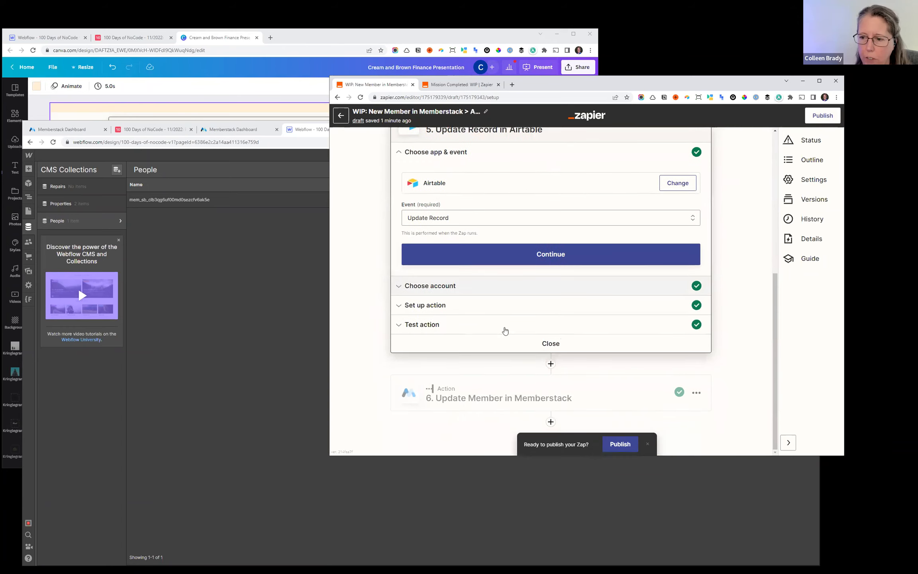
- Reload the Webflow designer and reopen the People collection to look for a newly created item
left_click(244, 300)
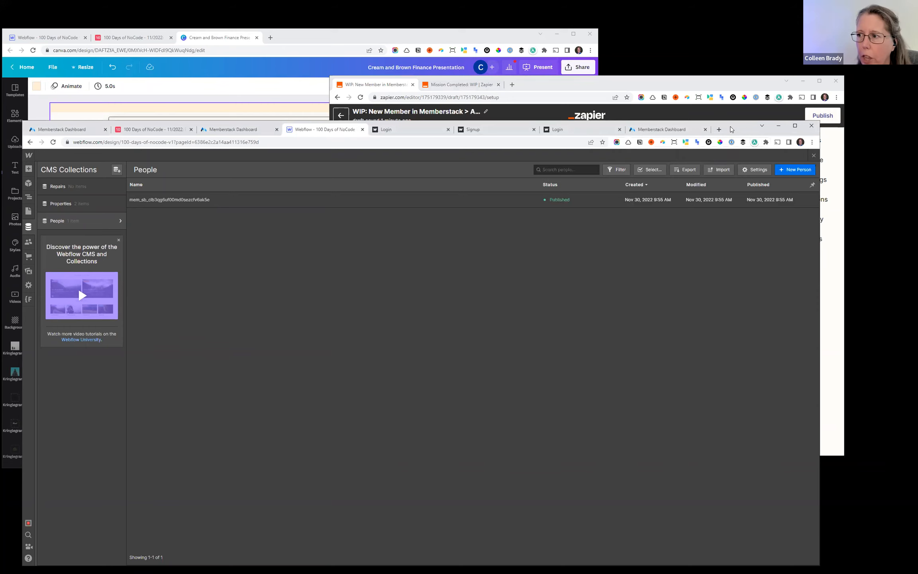
left_click_drag(741, 127, 750, 113)
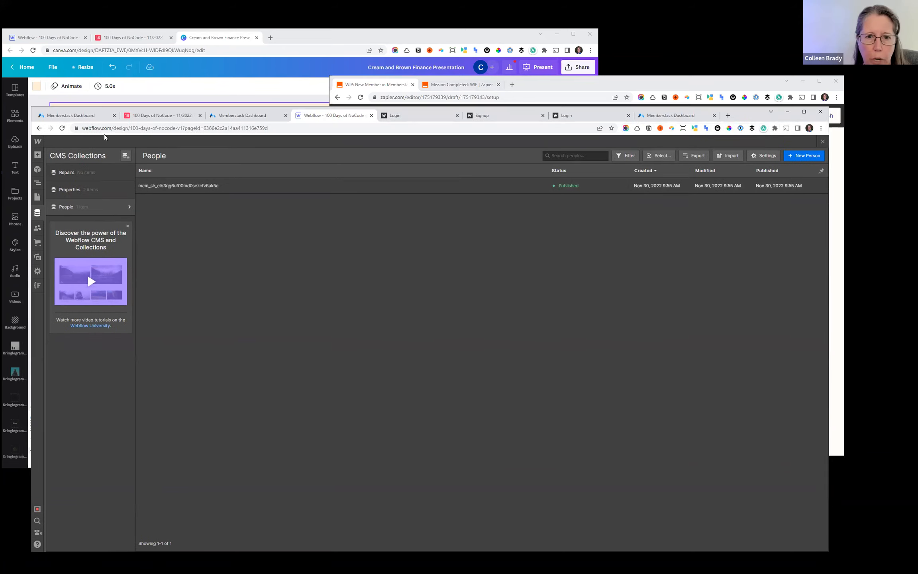
left_click(61, 128)
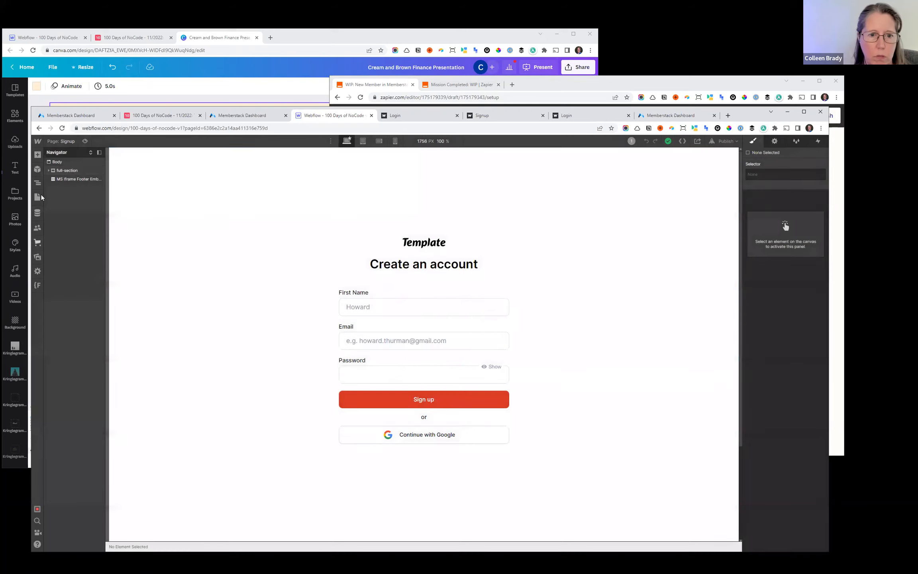
left_click(38, 213)
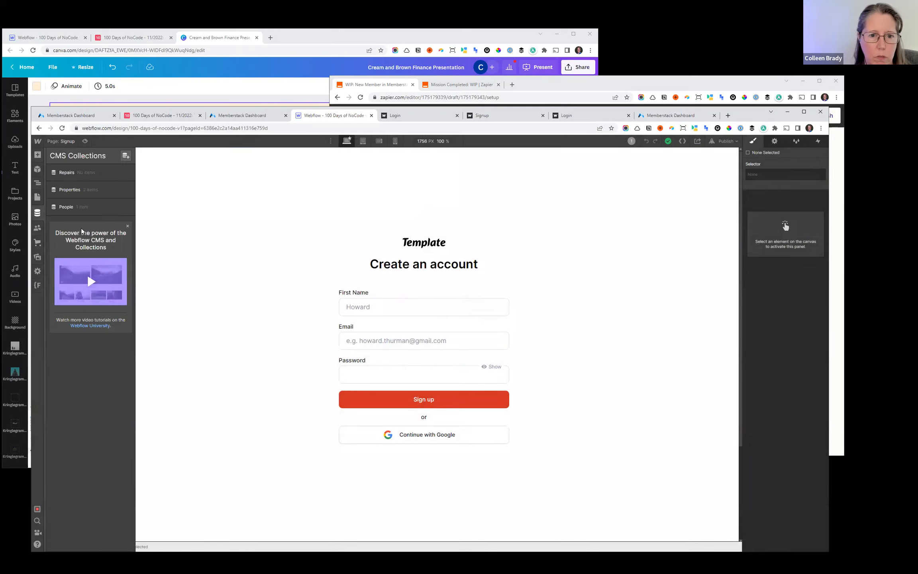
left_click(80, 210)
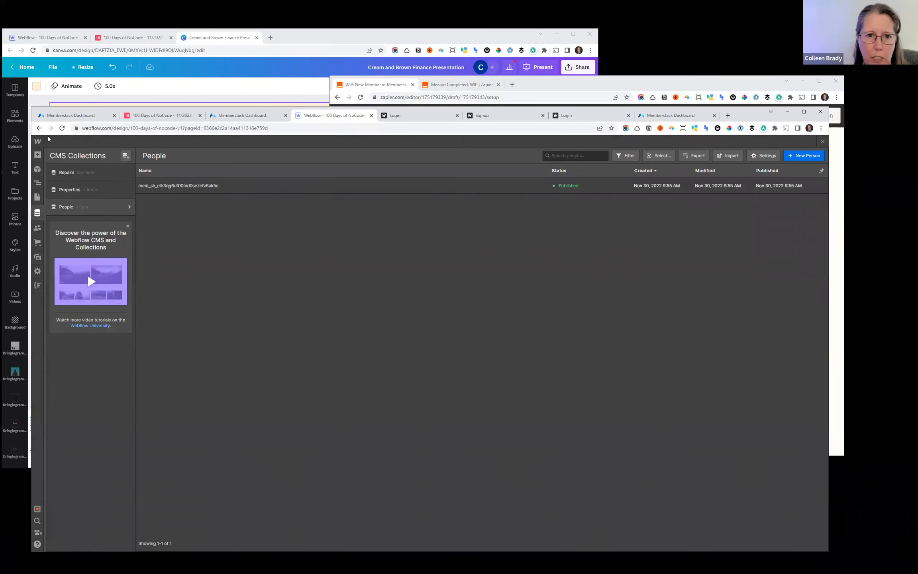
left_click(62, 128)
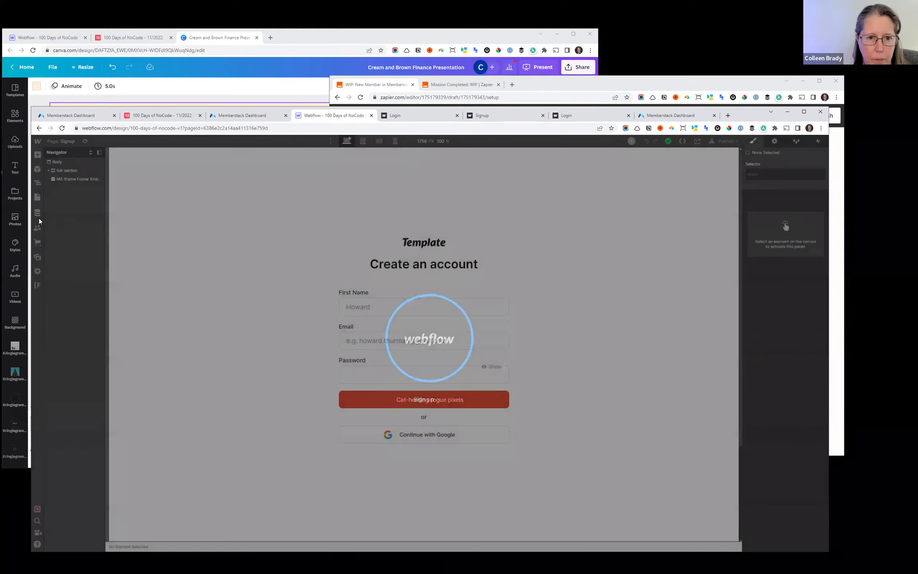
left_click(38, 214)
left_click(76, 206)
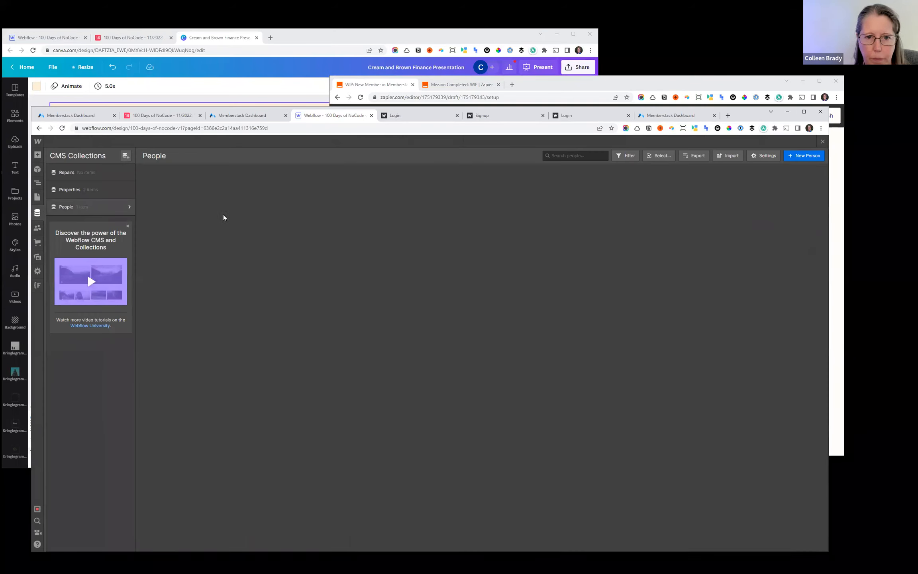
- Return to the Zap and review the Update Record in Airtable step and its neighbouring actions
left_click(683, 80)
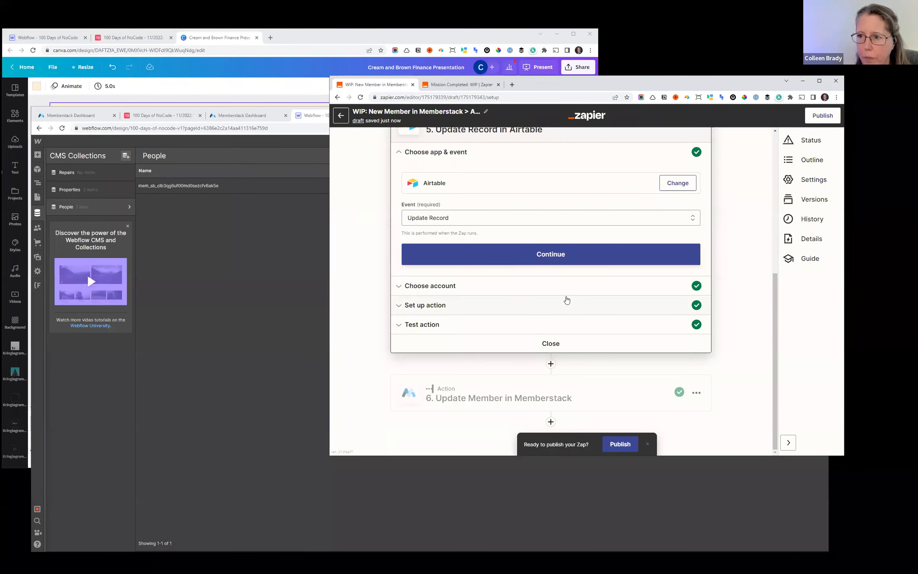
scroll(567, 300, "up", 3)
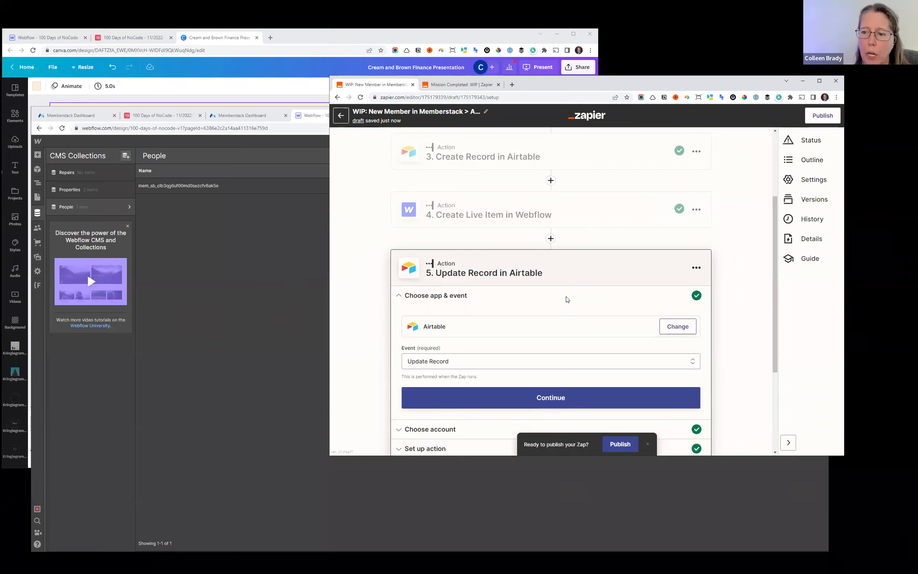
scroll(567, 300, "down", 3)
scroll(566, 301, "up", 3)
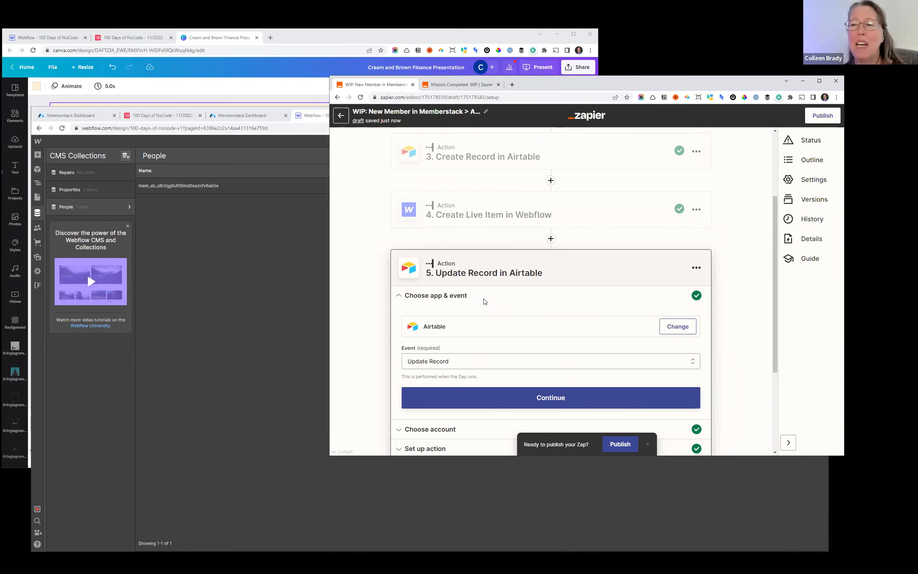
- Reopen the Create Live Item in Webflow step, check its field mappings, and retest the action to send a new item
left_click(476, 205)
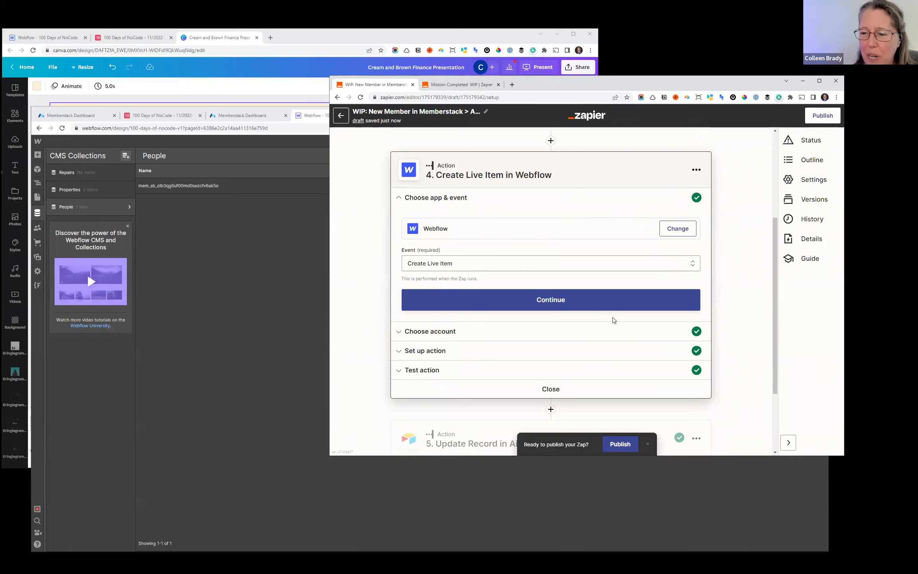
left_click(437, 371)
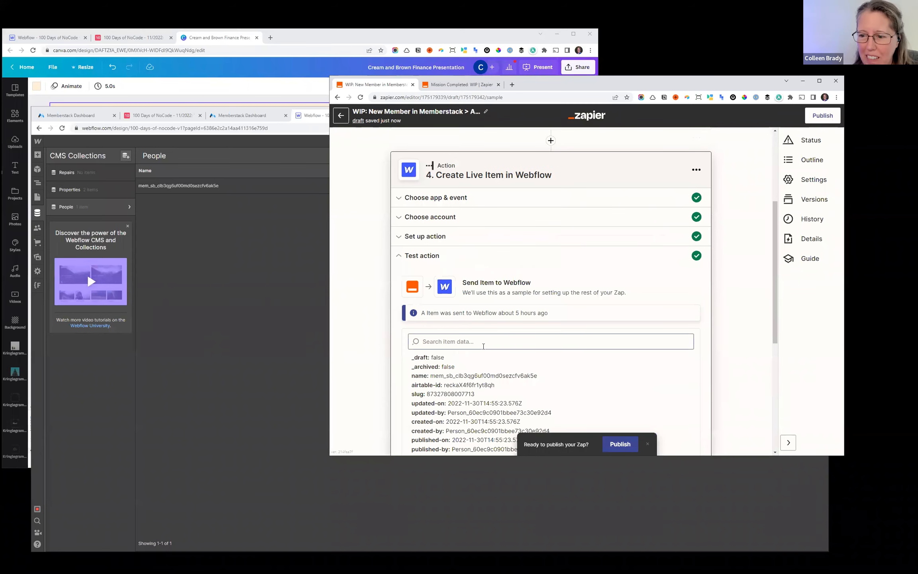
left_click(453, 236)
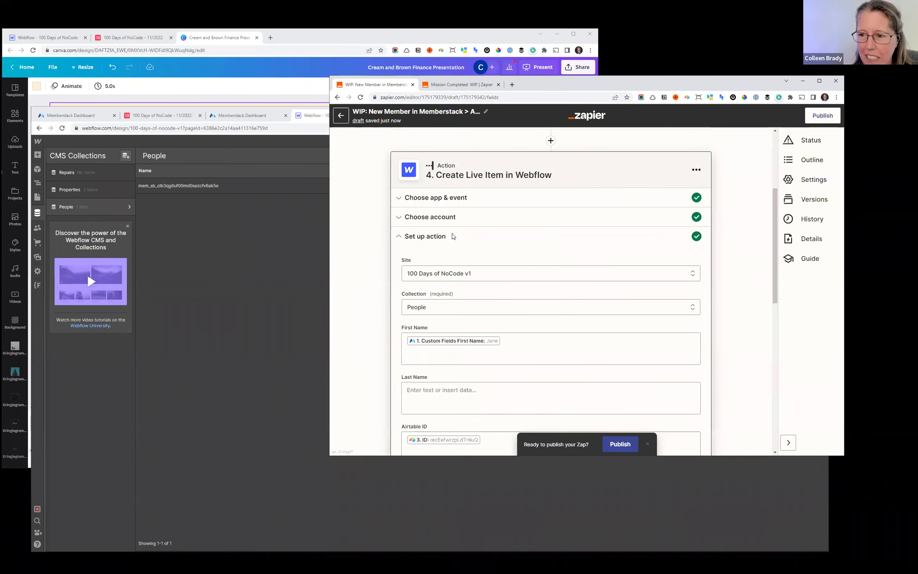
scroll(454, 336, "down", 10)
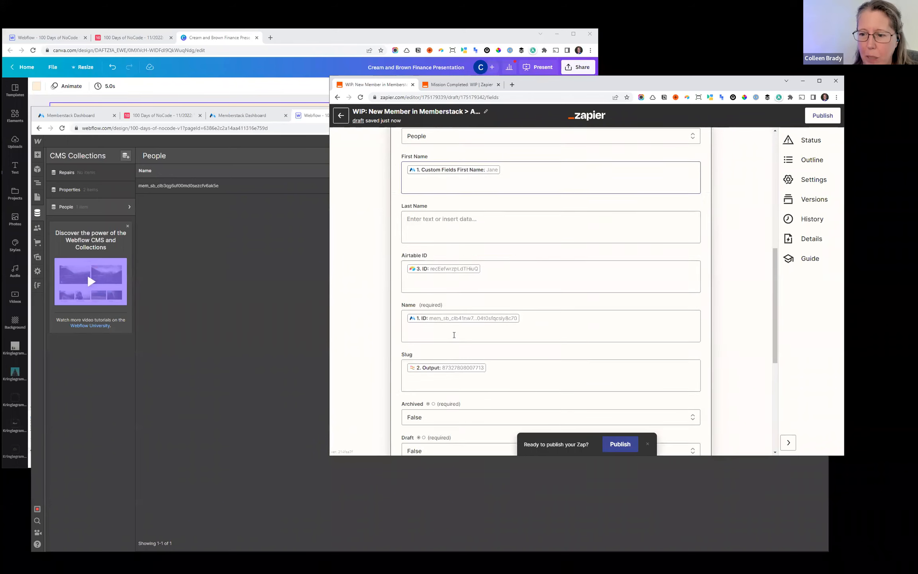
left_click(422, 266)
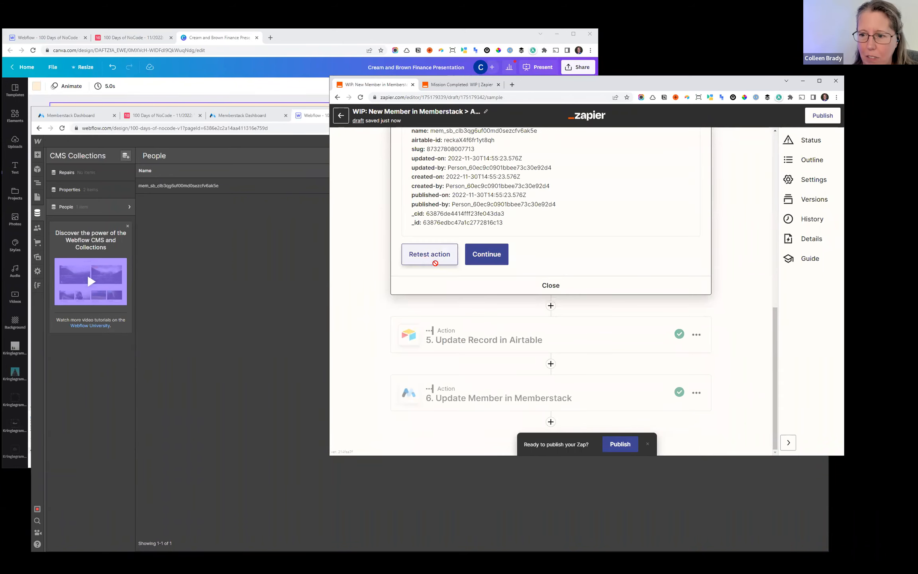
left_click(426, 255)
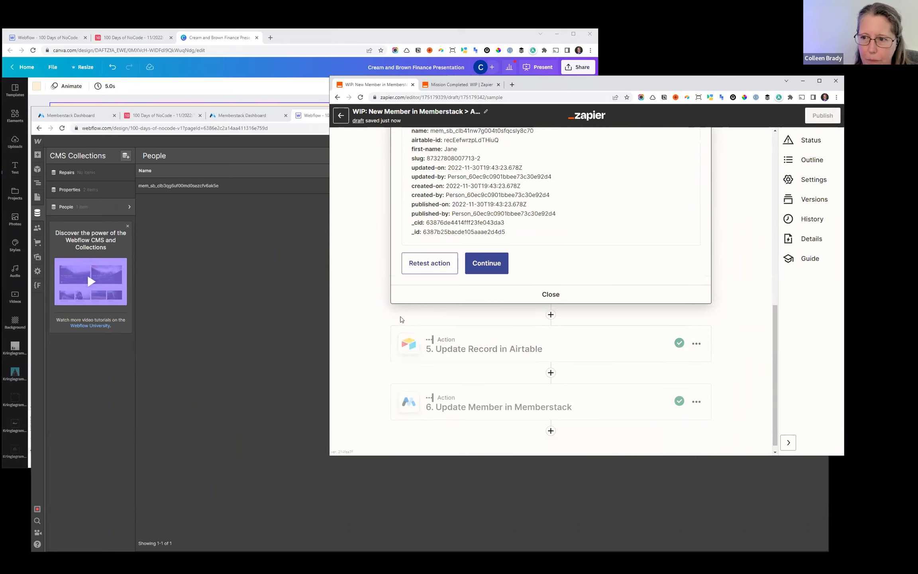
- Reload the Webflow designer and open the newest item in the People collection to check its custom fields
left_click(267, 293)
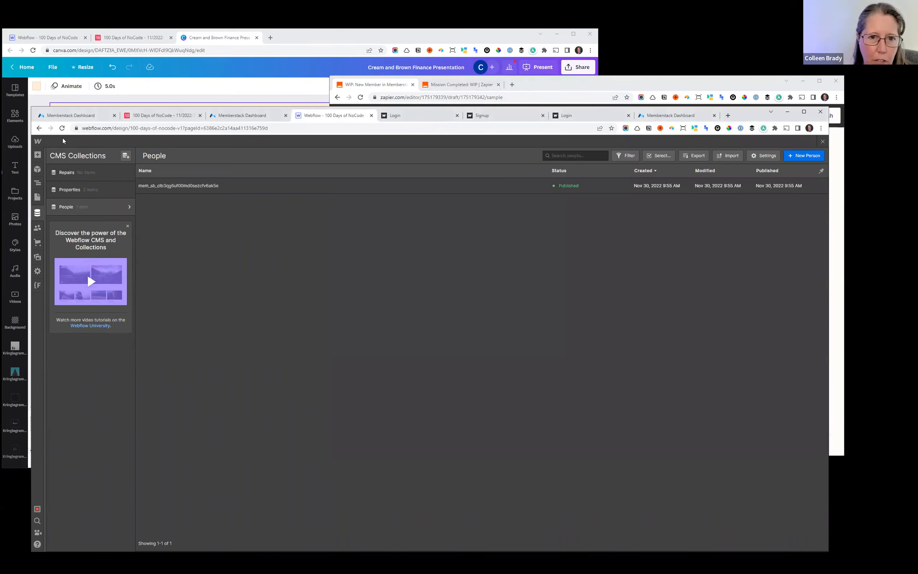
key("F5")
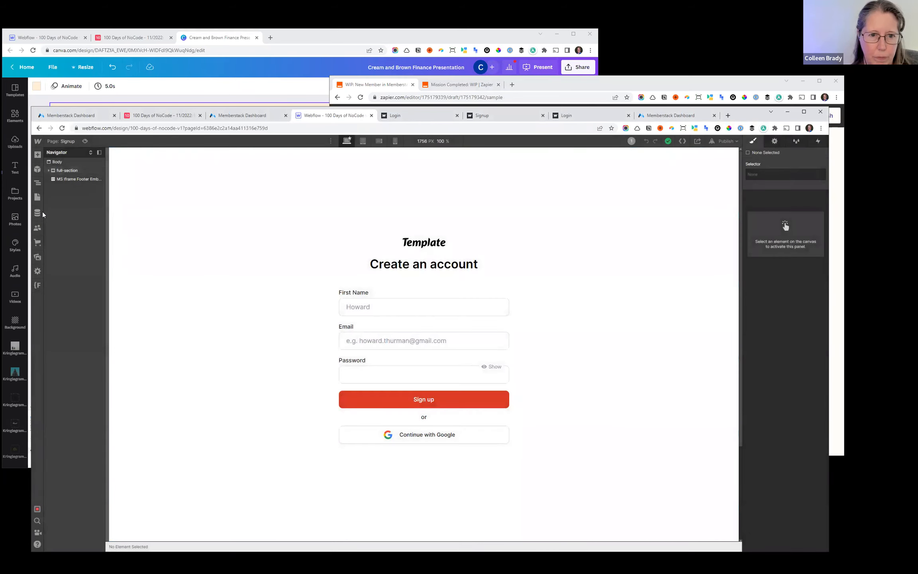
left_click(40, 212)
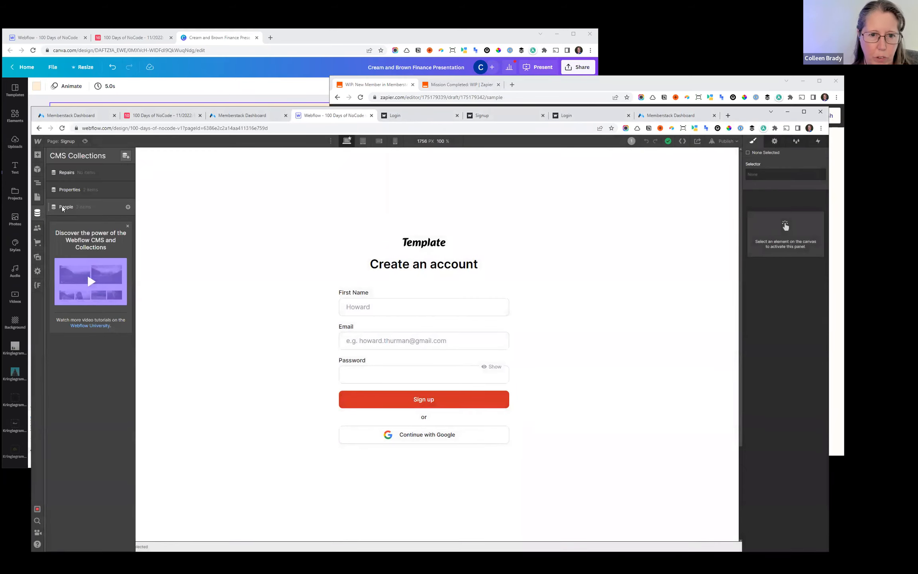
left_click(69, 211)
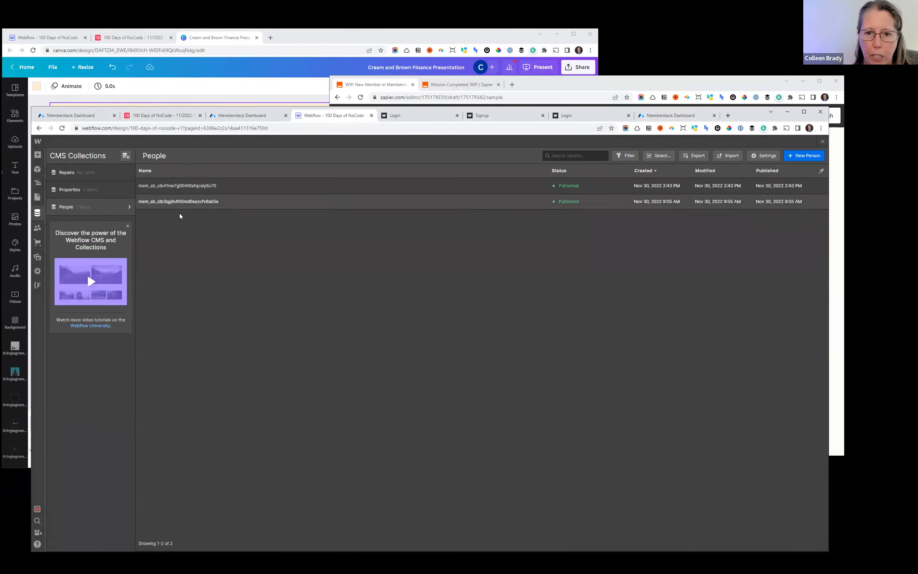
left_click(183, 187)
left_click(237, 278)
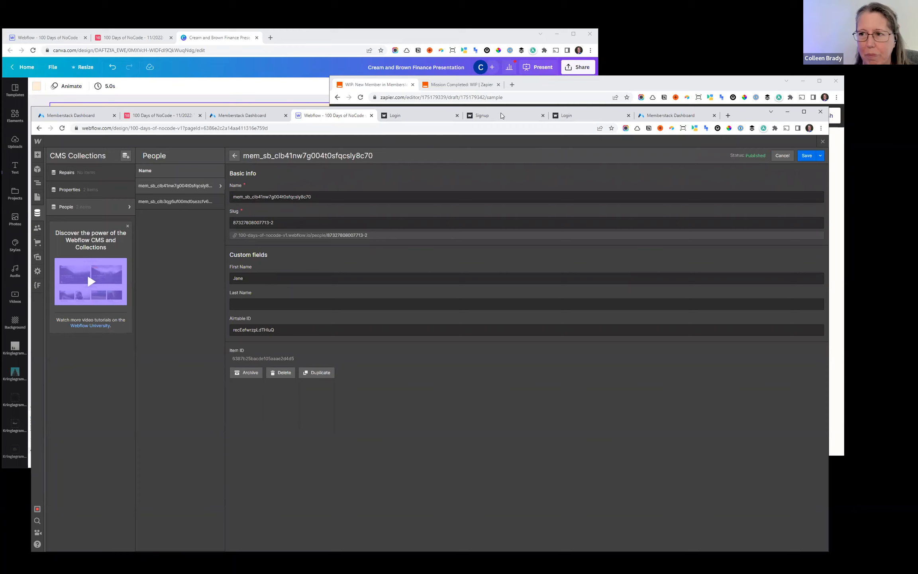
- Back in the Zap, map First Name in the Update Record in Airtable step to the Memberstack trigger's Custom Fields First Name
left_click(526, 84)
left_click(549, 354)
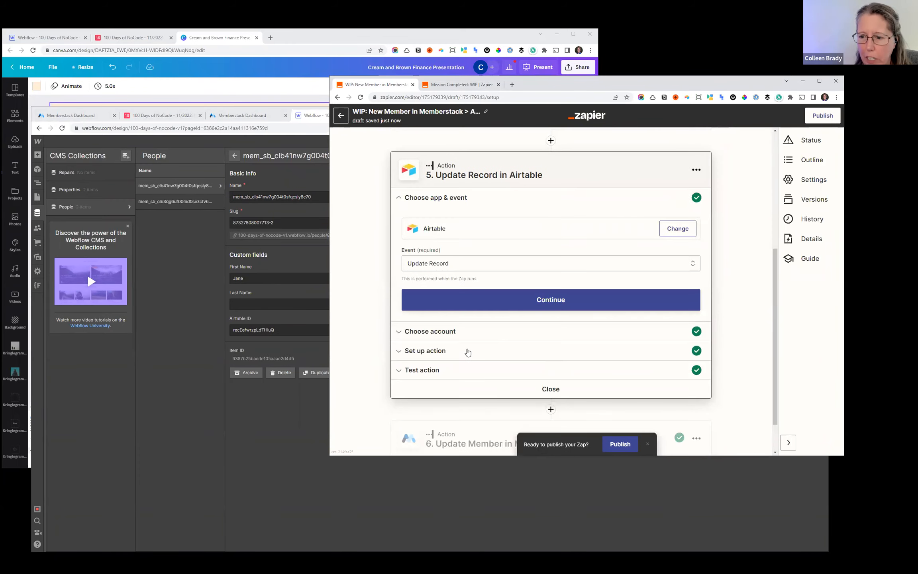
left_click(456, 351)
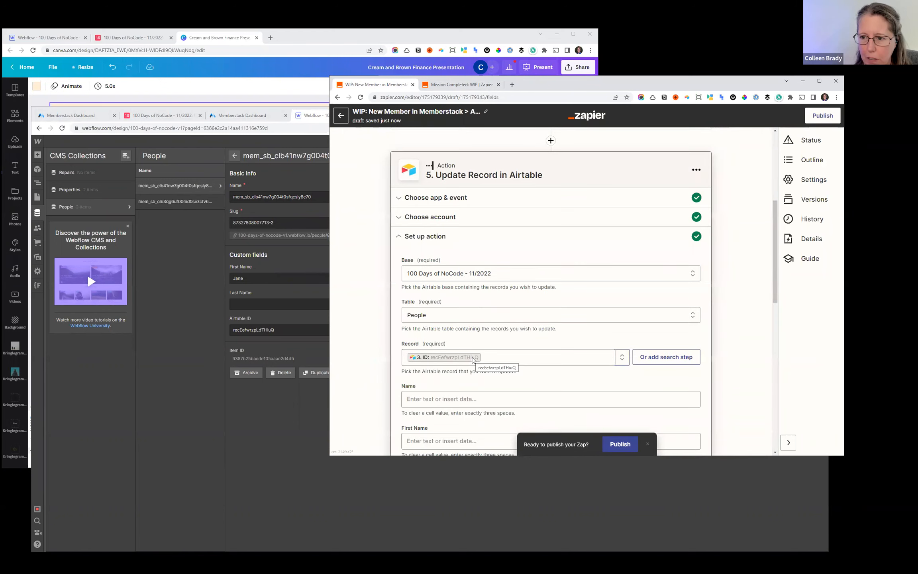
scroll(425, 298, "down", 3)
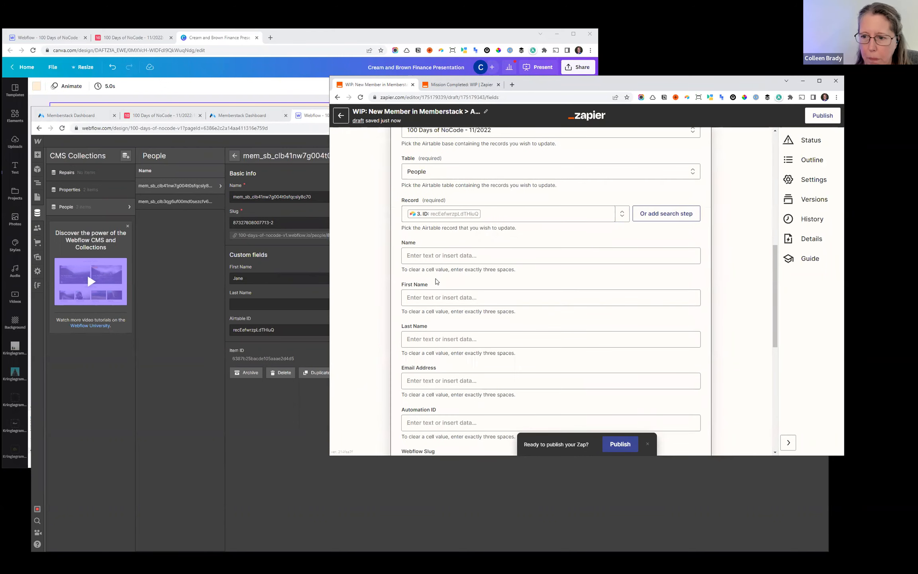
left_click(425, 298)
left_click(469, 361)
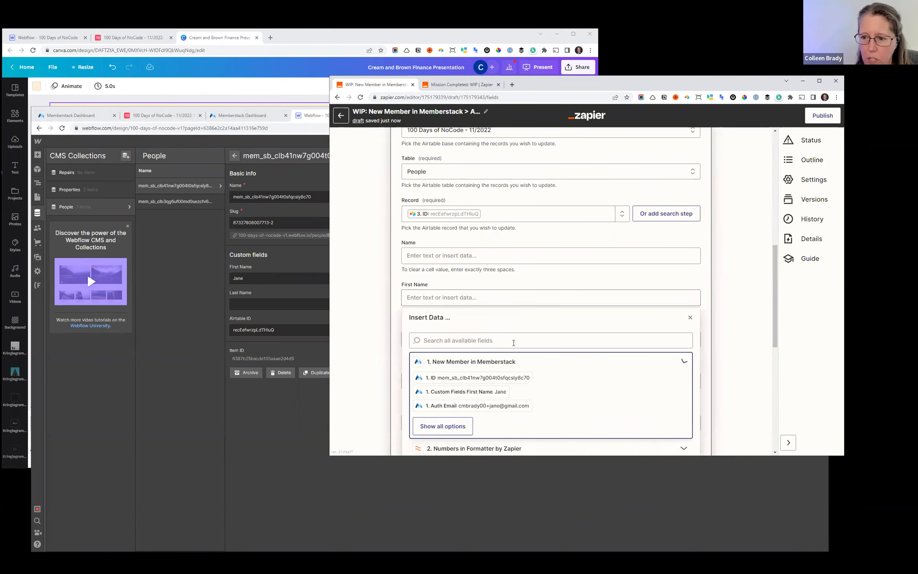
left_click(452, 394)
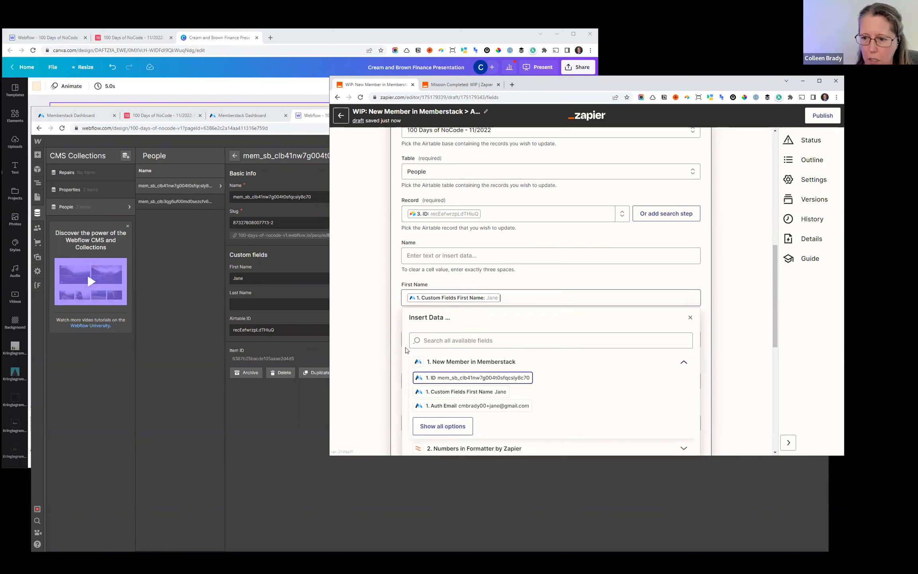
left_click(392, 332)
scroll(586, 338, "down", 8)
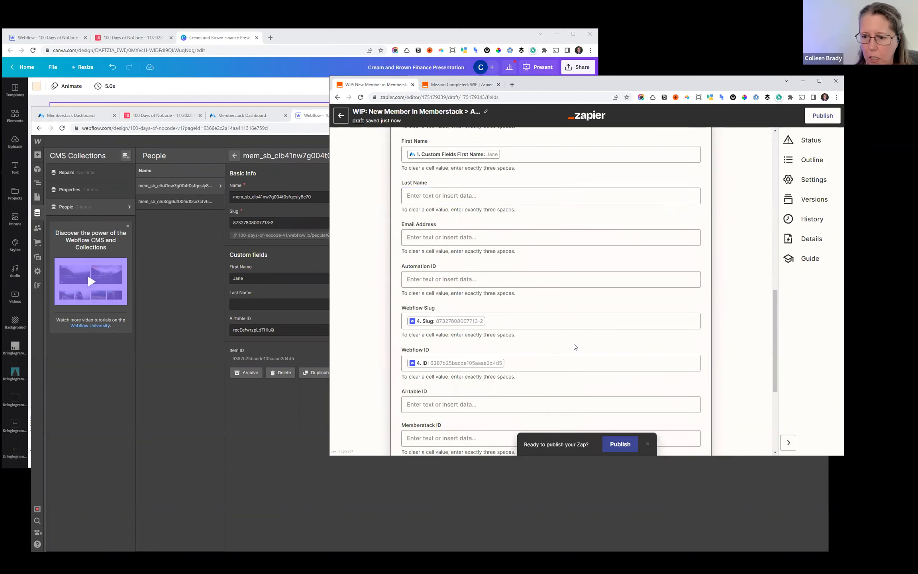
- Retest the Update Record in Airtable action, check the record in Airtable's People table, and close the step in the Zap
left_click(492, 300)
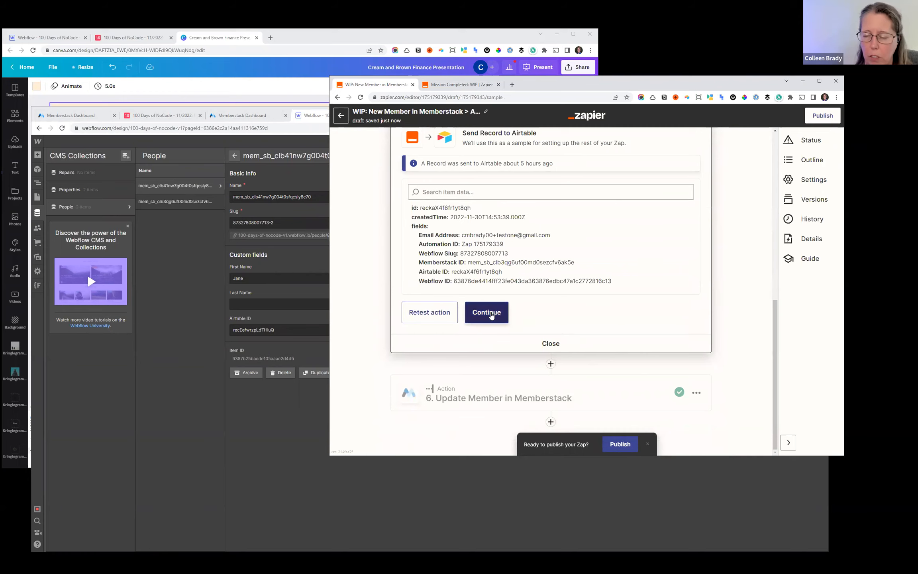
left_click(456, 314)
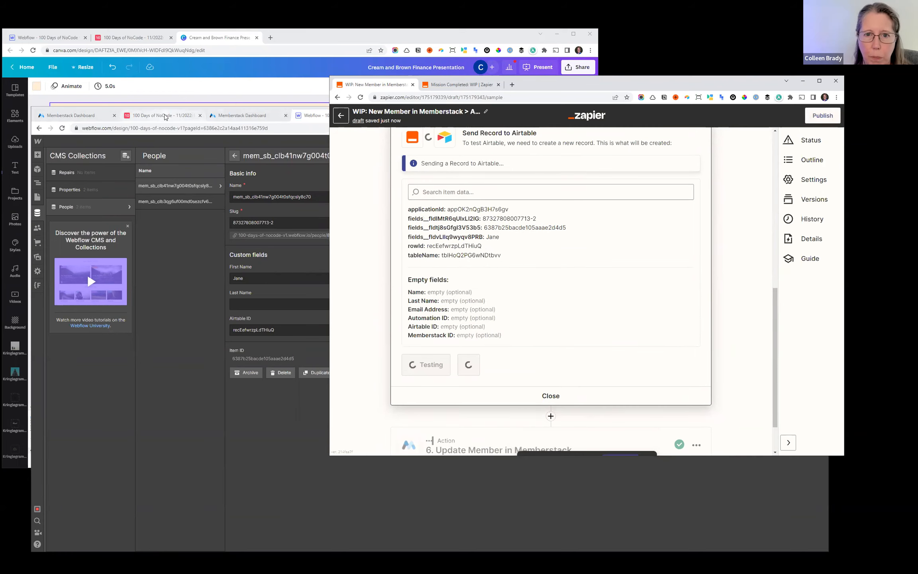
left_click(161, 115)
left_click(617, 175)
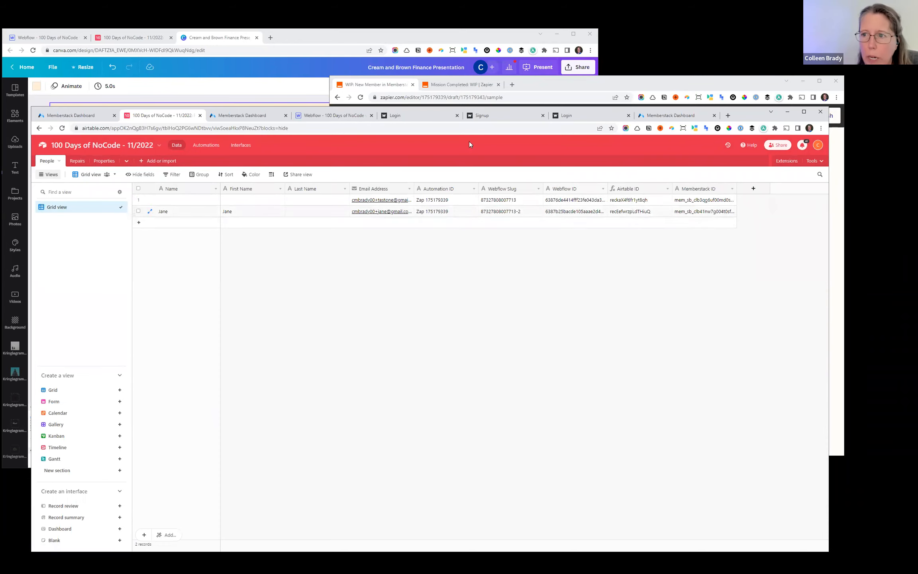
left_click(548, 85)
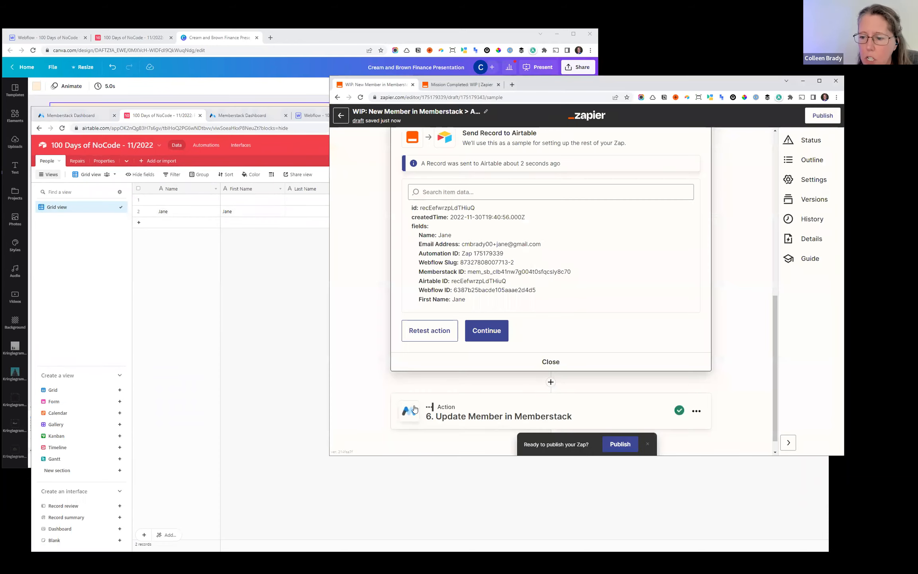
left_click(550, 362)
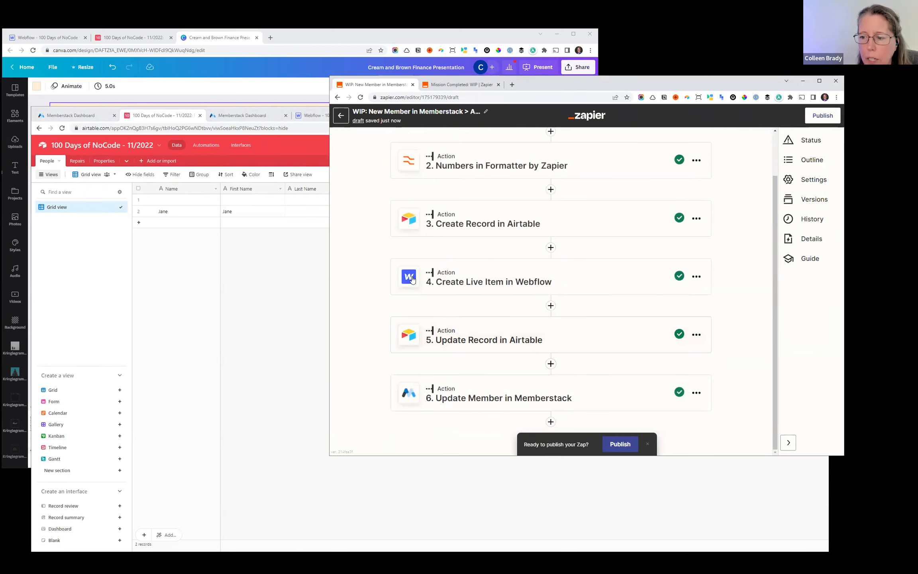
- Open the Update Member in Memberstack step and review its previous test data and the field mappings in its setup
left_click(466, 402)
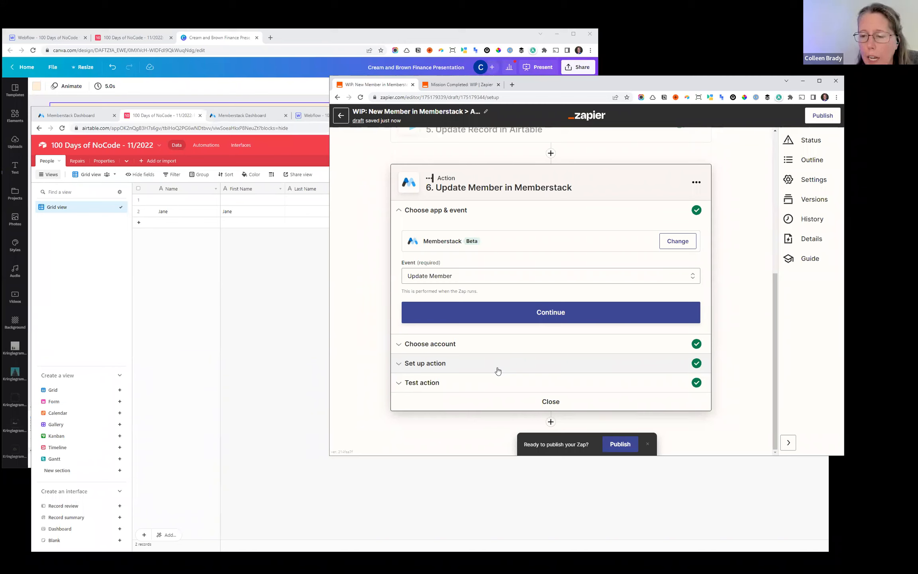
left_click(497, 354)
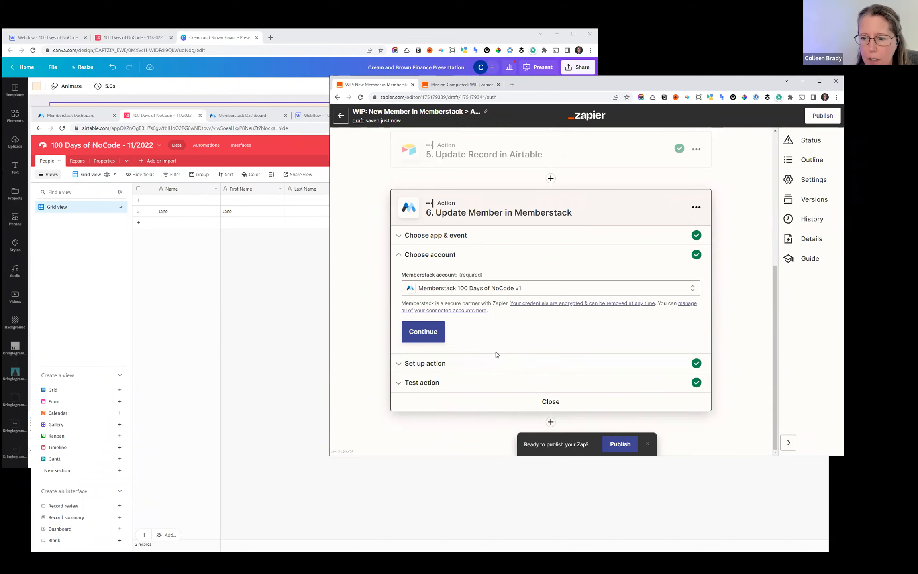
left_click(447, 375)
scroll(477, 306, "down", 3)
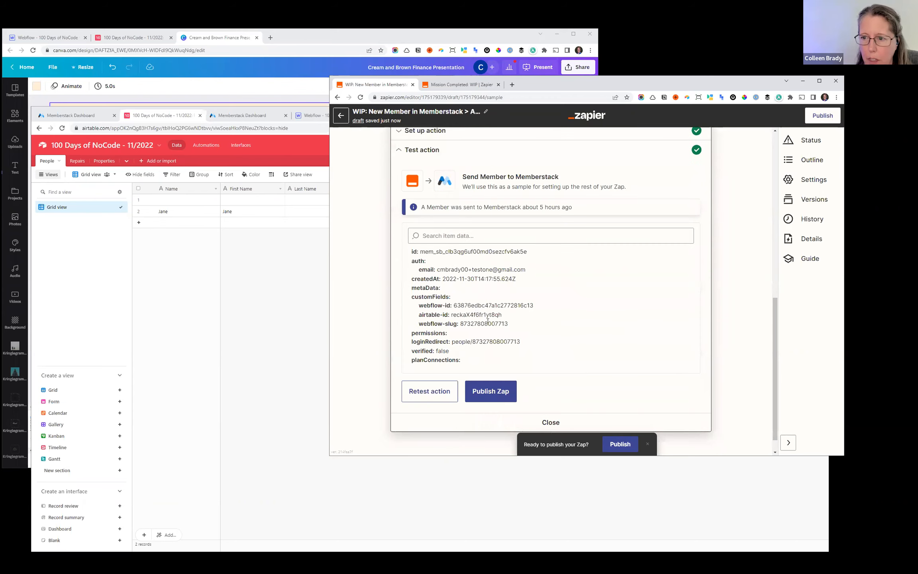
scroll(493, 308, "up", 3)
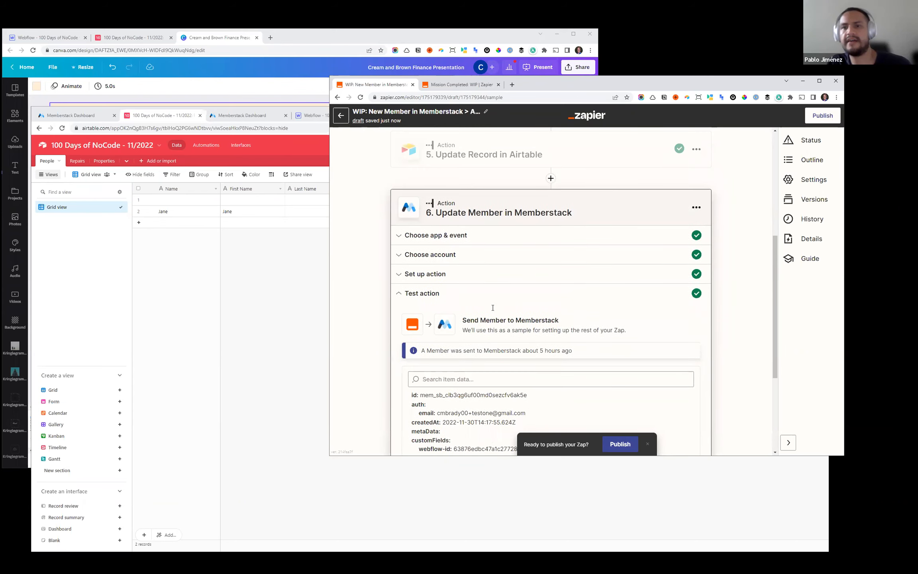
left_click(468, 274)
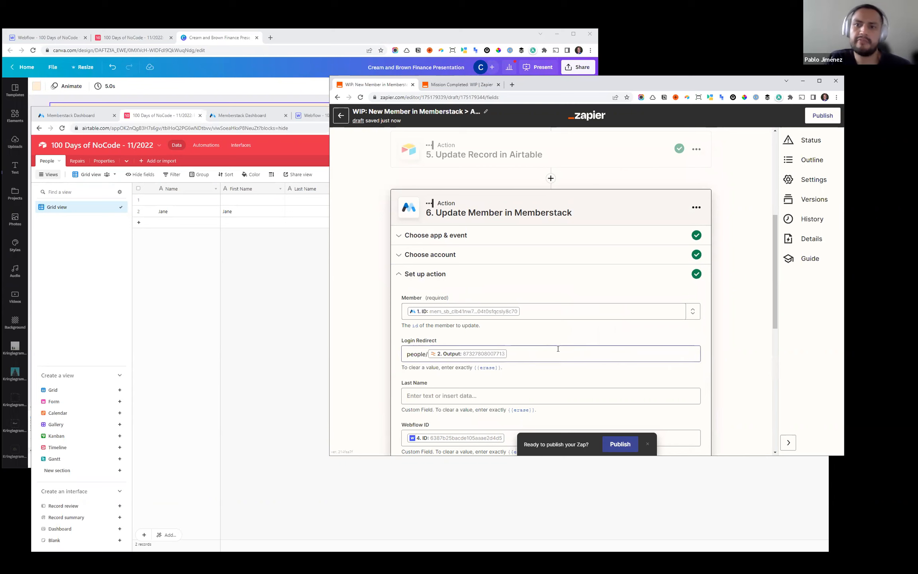
scroll(558, 348, "down", 3)
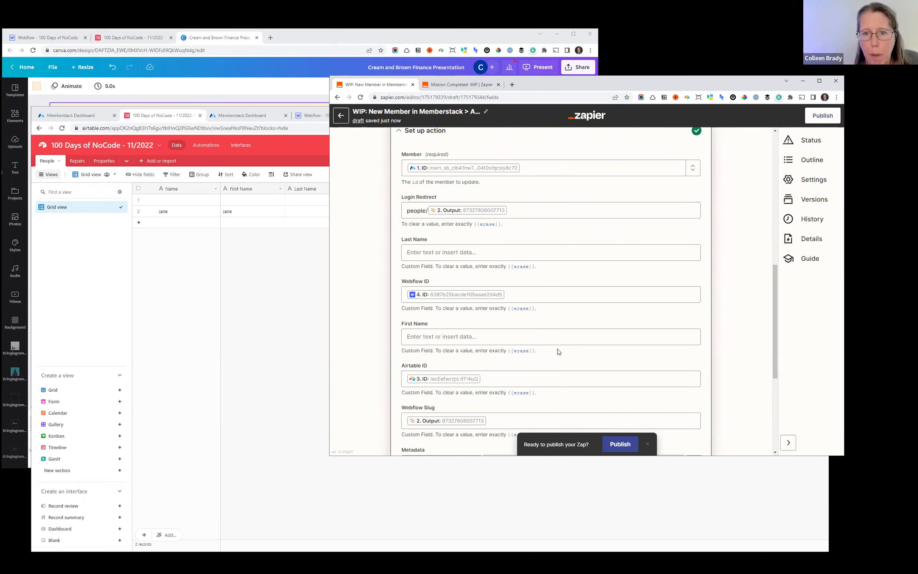
- Switch to the Memberstack dashboard and inspect the test member's custom fields
left_click(243, 116)
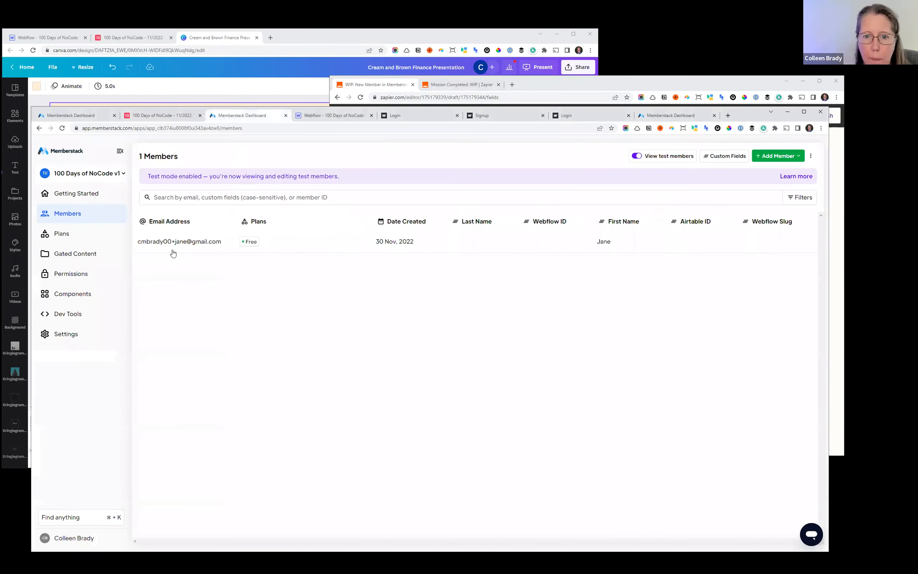
left_click(62, 234)
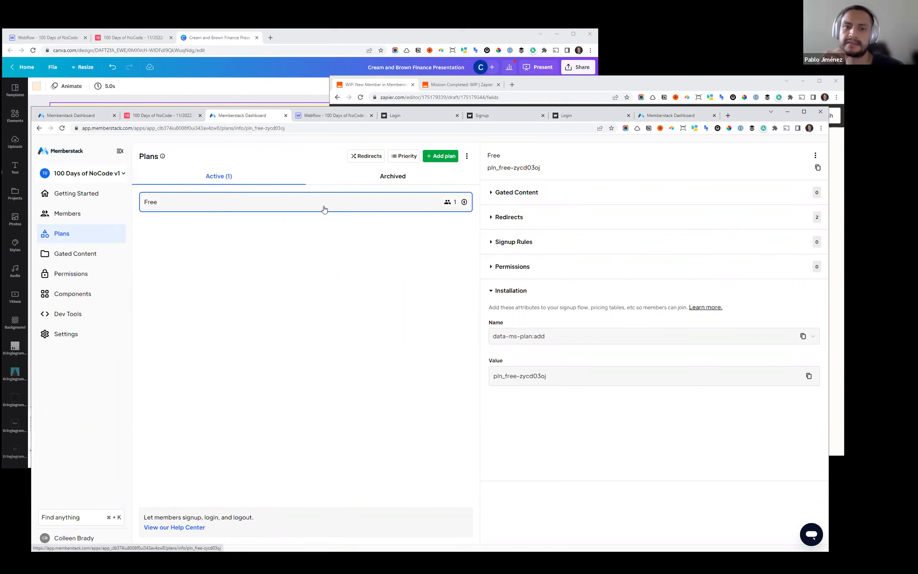
left_click(75, 221)
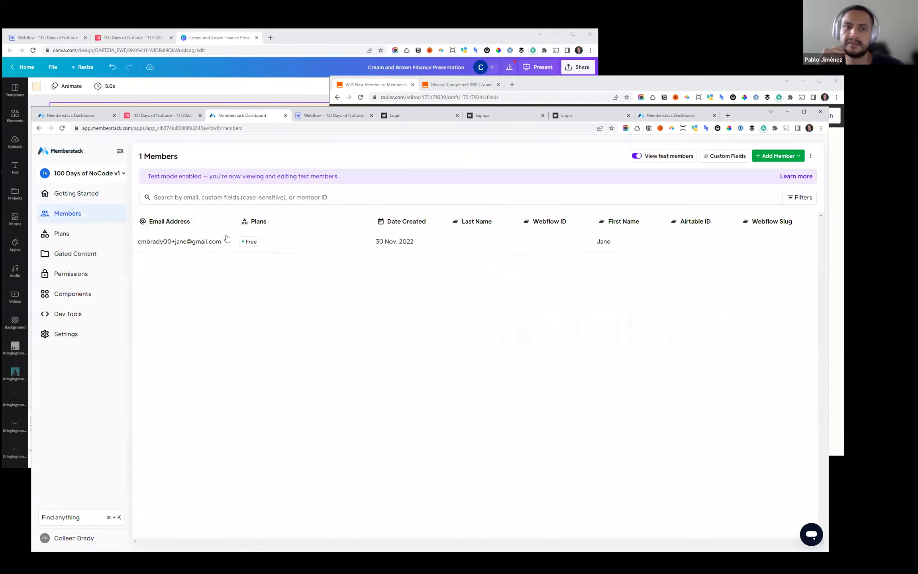
left_click(180, 241)
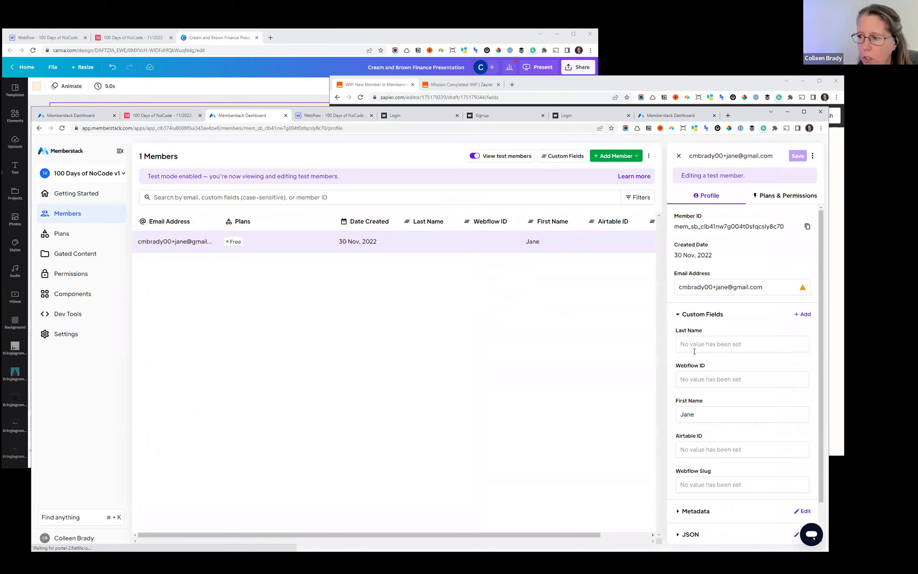
scroll(694, 352, "down", 1)
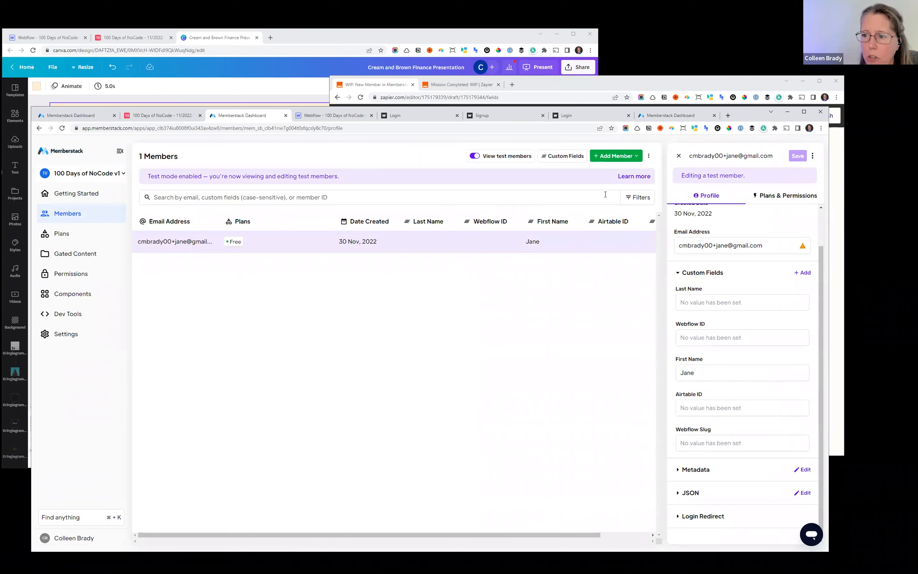
- Back in the Zap, map First Name in the Update Member in Memberstack step to the trigger's Custom Fields First Name
left_click(633, 84)
scroll(500, 380, "up", 4)
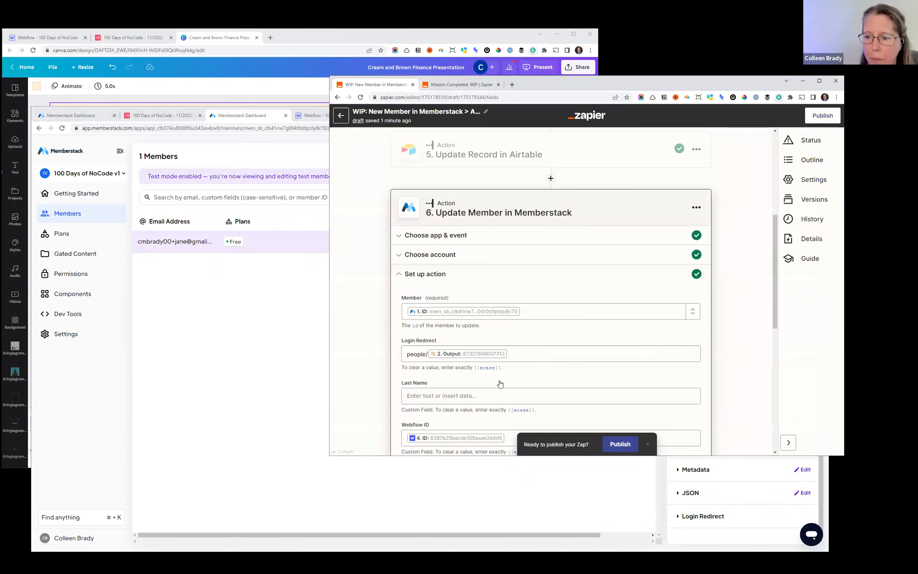
scroll(500, 383, "down", 3)
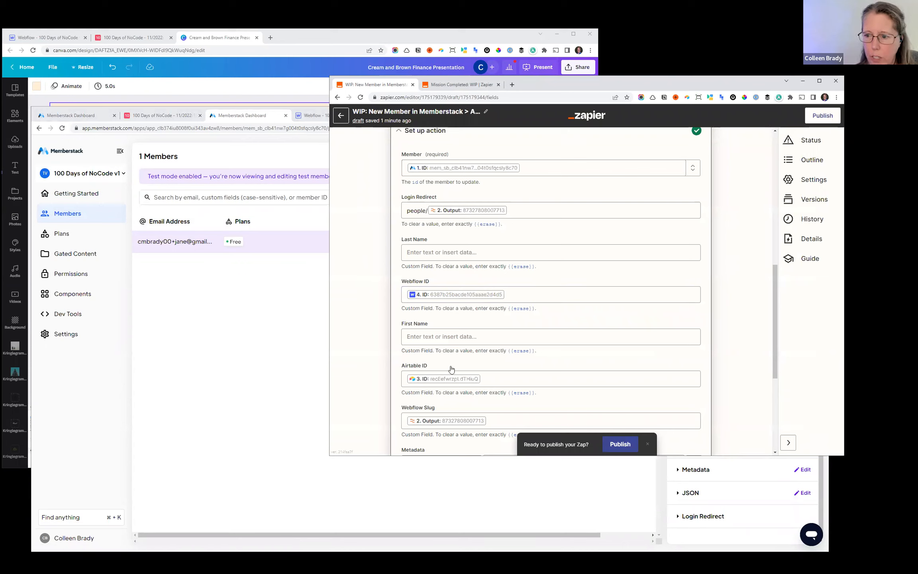
left_click(452, 338)
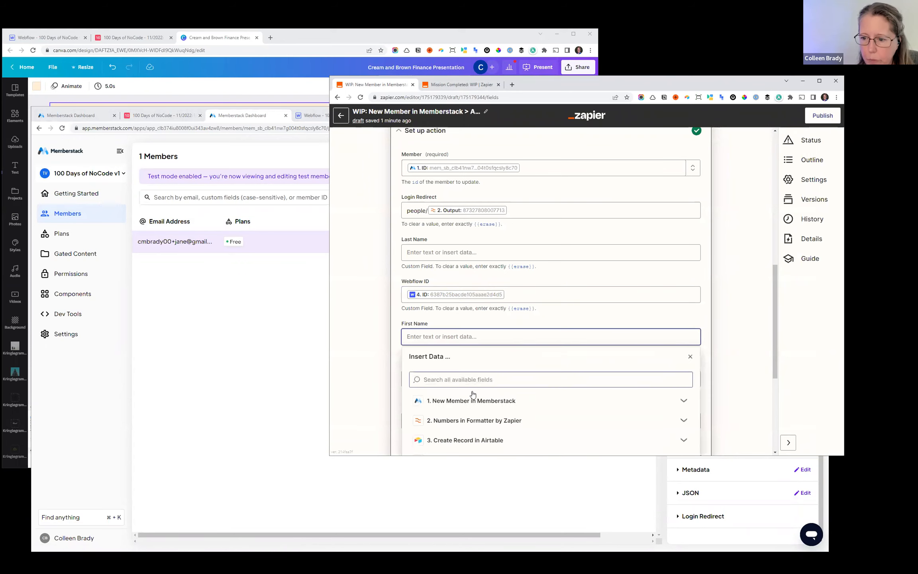
scroll(500, 361, "down", 2)
left_click(500, 362)
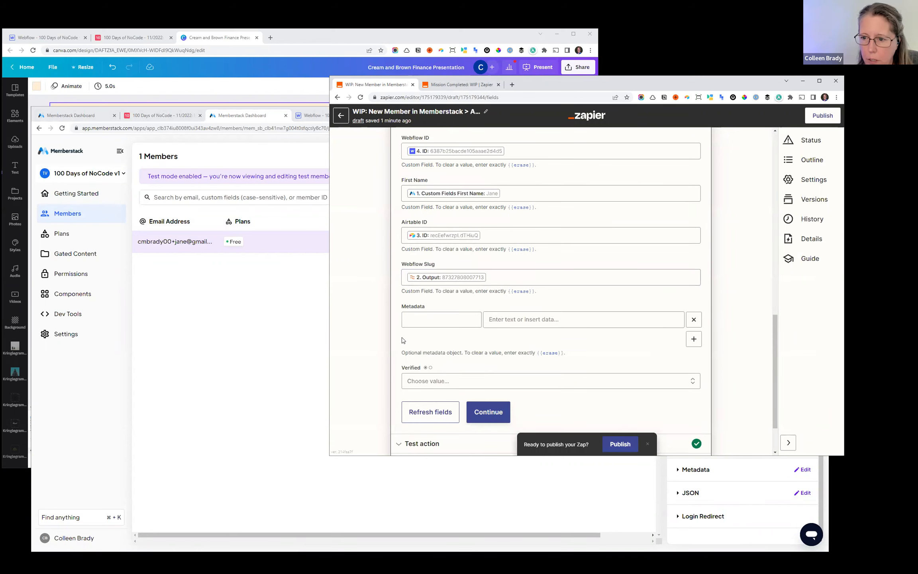
- Insert the item ID from the Create Live Item in Webflow step as the value of the Metadata entry
left_click(410, 318)
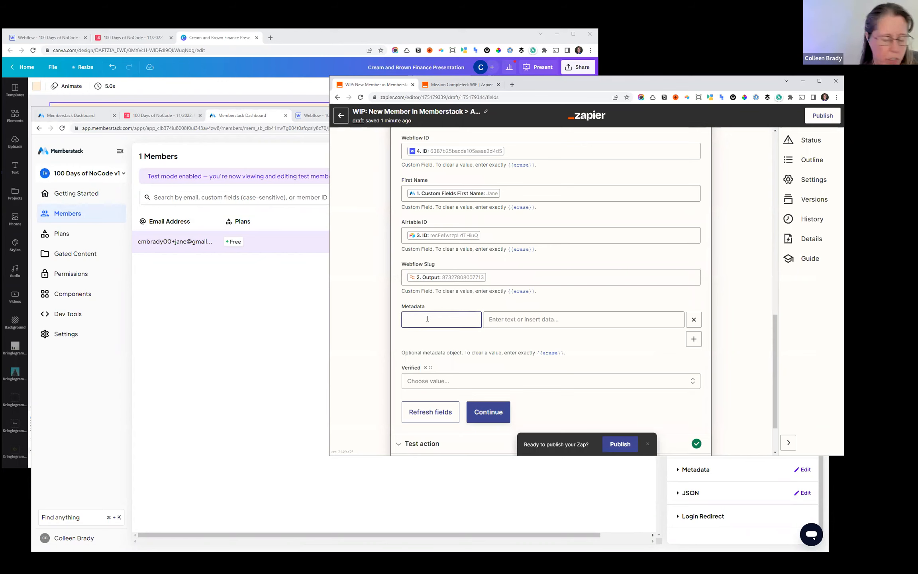
left_click(514, 319)
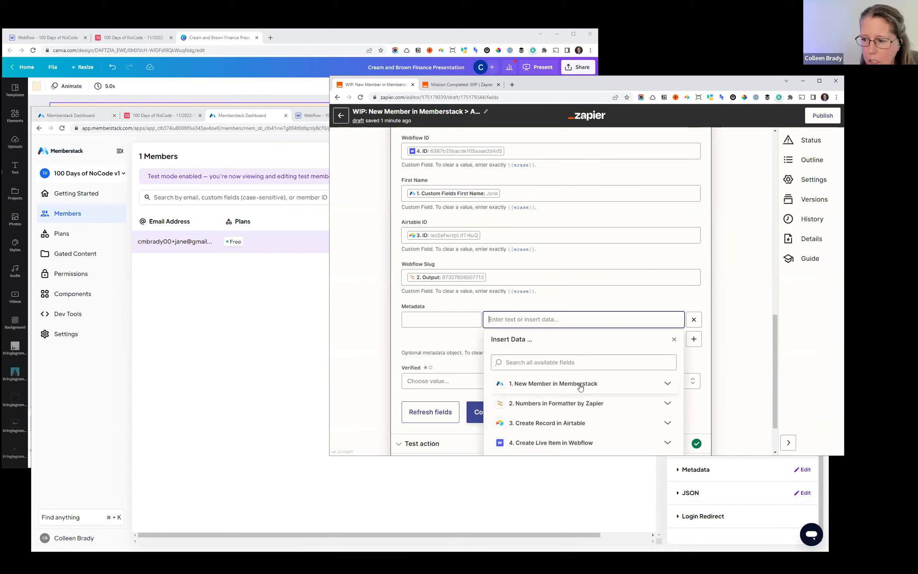
left_click(580, 385)
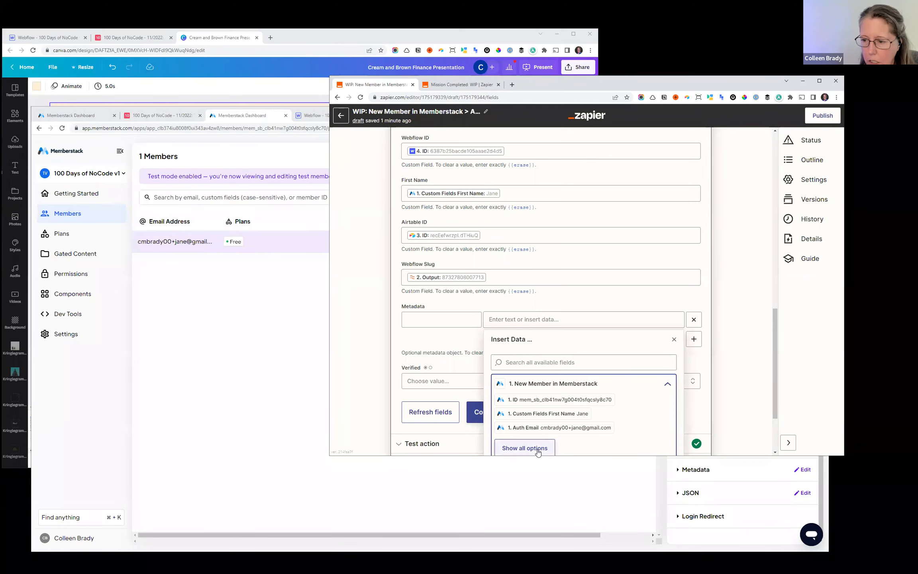
left_click(471, 344)
left_click(528, 315)
scroll(534, 359, "down", 2)
left_click(538, 381)
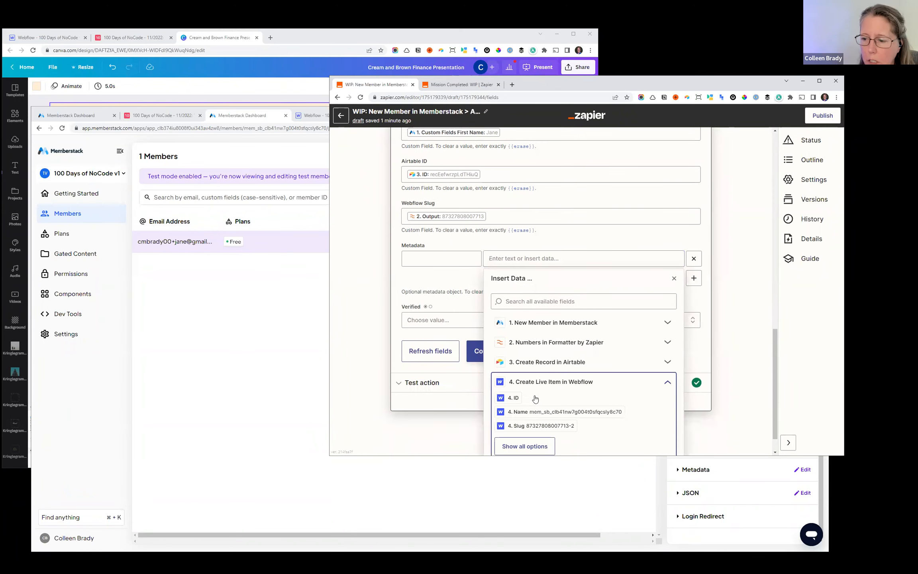
left_click(518, 445)
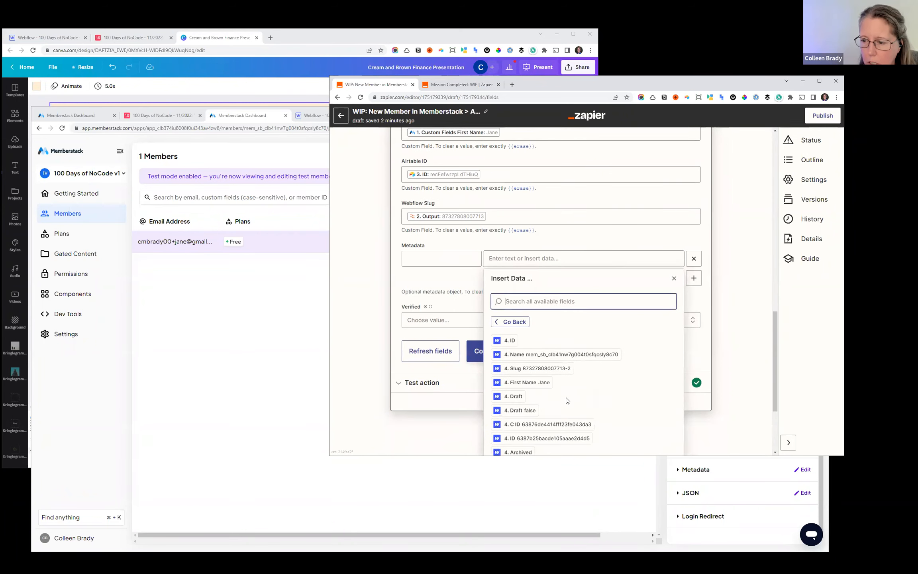
left_click(545, 438)
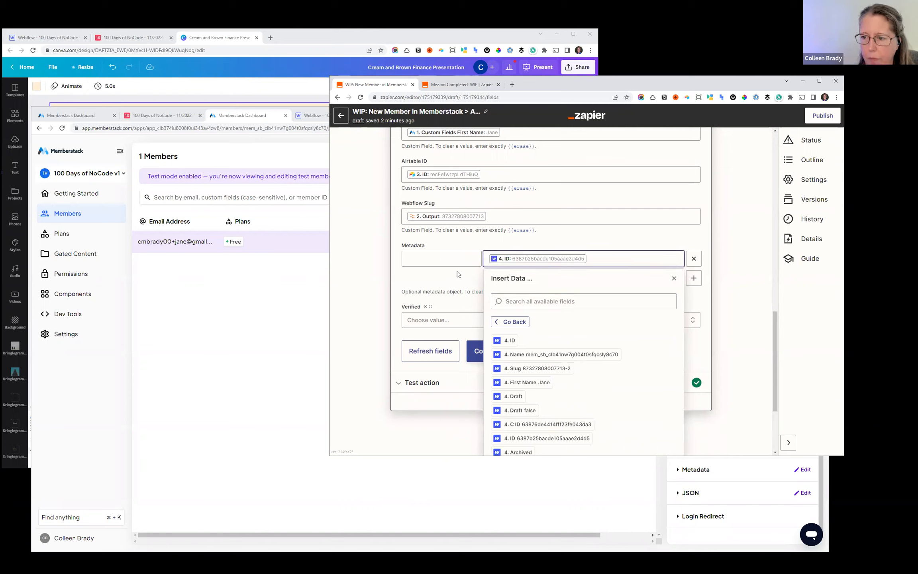
- Name the Metadata entry's key webflow-id
left_click(458, 263)
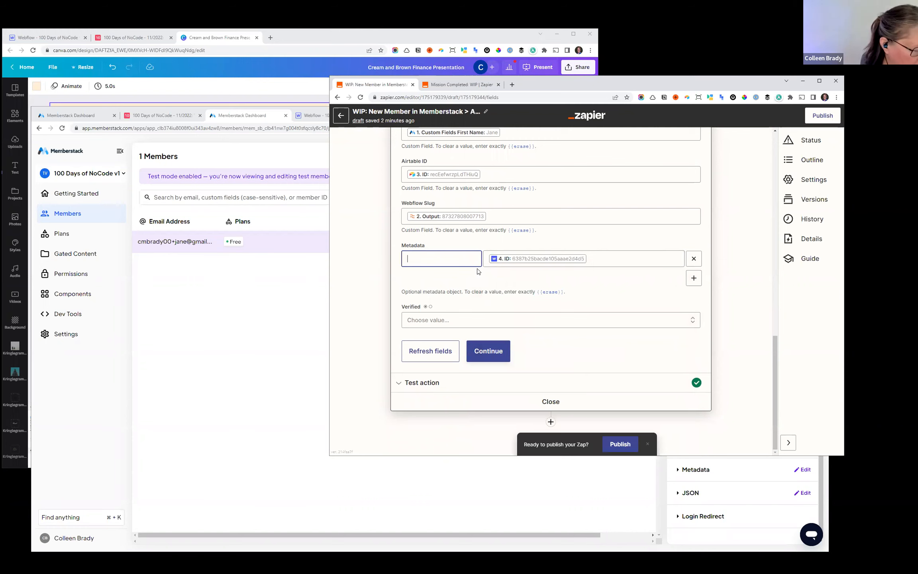
type("webf")
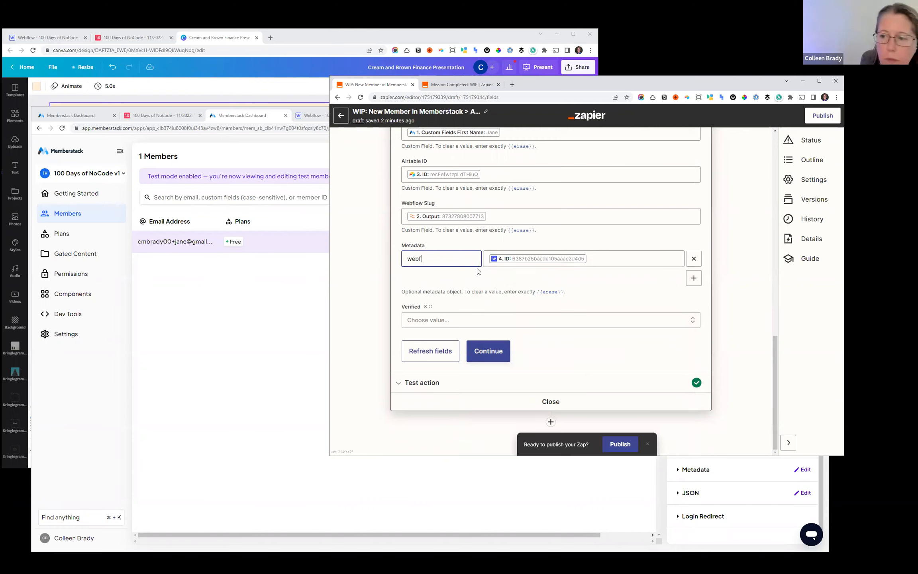
type("low-id")
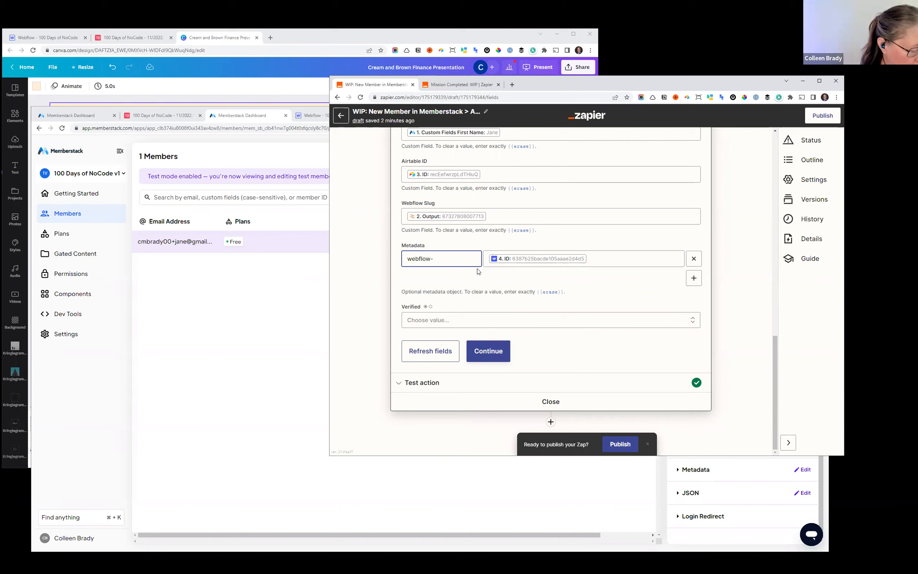
- Continue to the test, retest the Update Member in Memberstack action, and check the test member's custom fields in the Memberstack dashboard
left_click(475, 352)
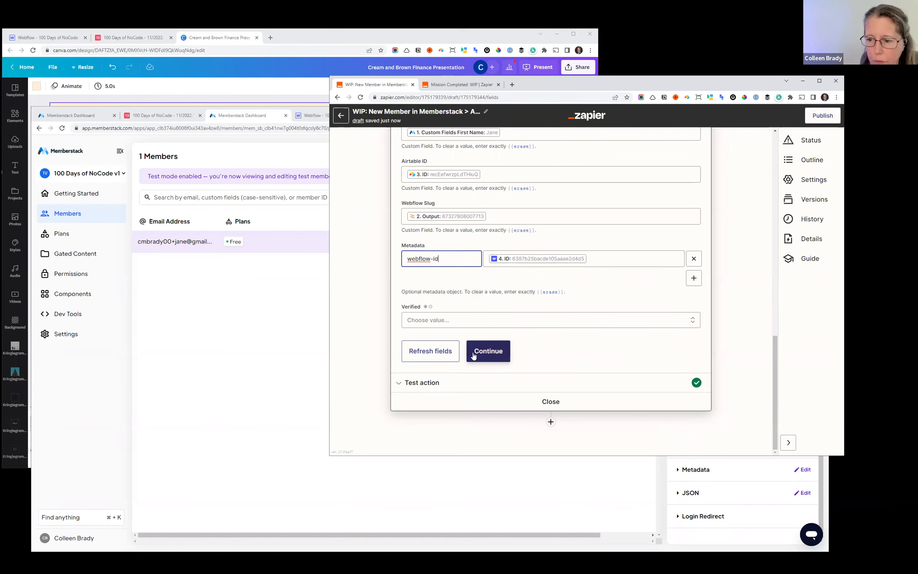
left_click(474, 356)
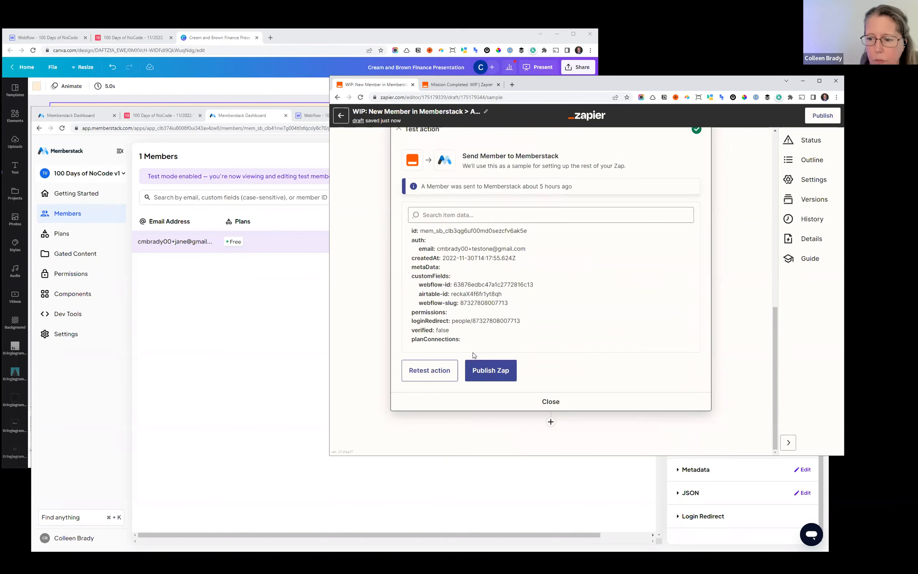
left_click(431, 377)
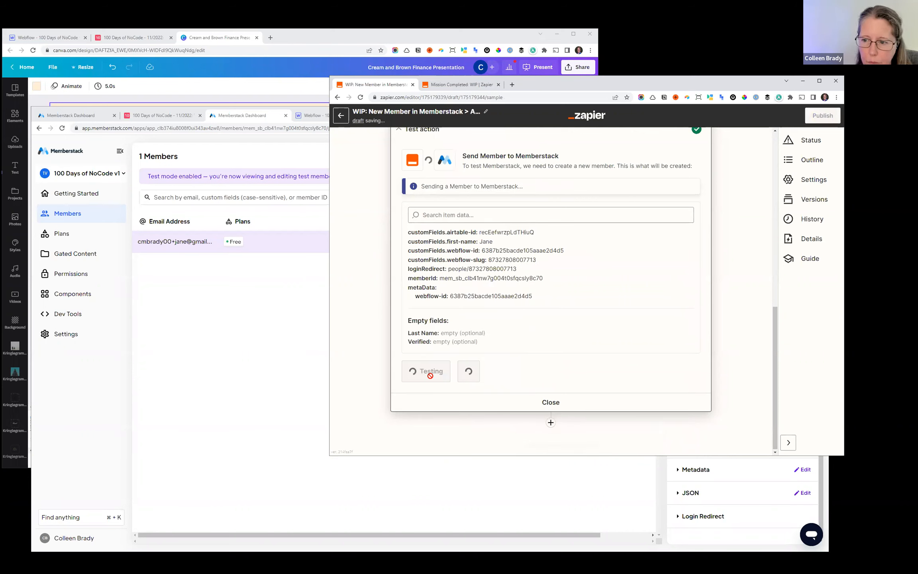
left_click(277, 358)
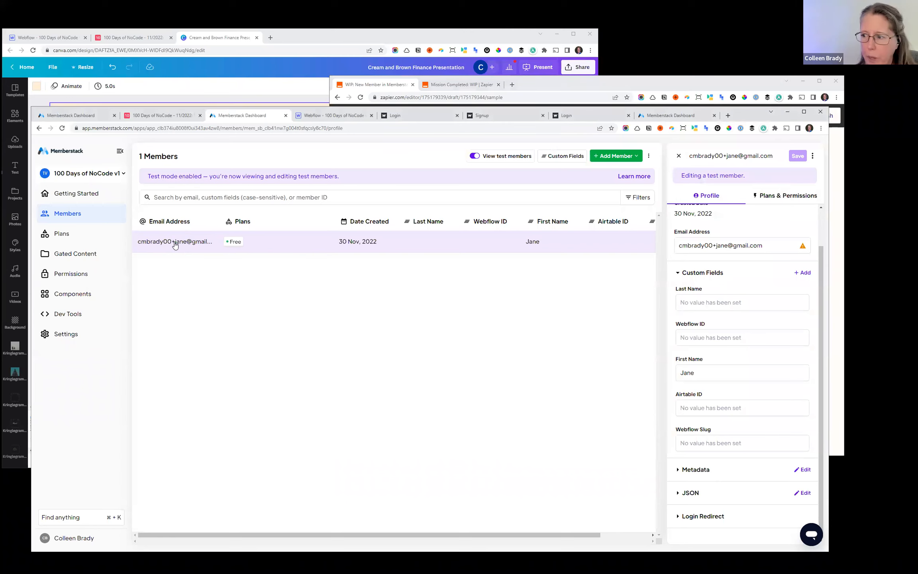
left_click(174, 243)
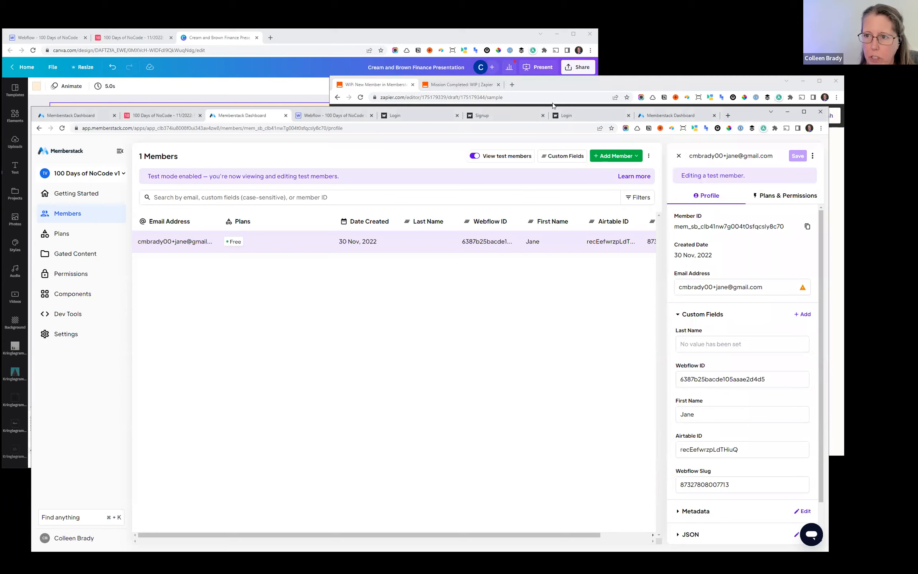
- Review the Zap's test result and compare the member's item in Webflow's People collection with the Memberstack profile
left_click(551, 84)
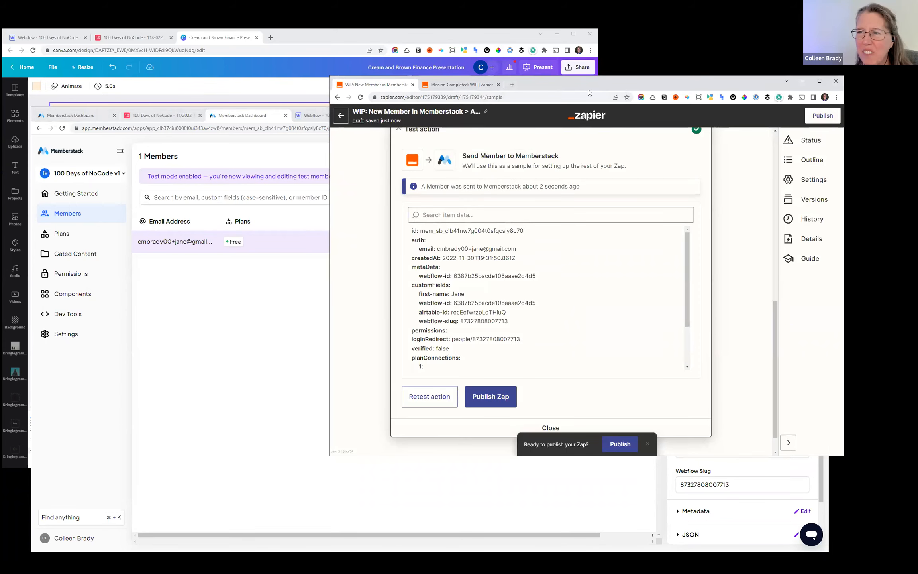
left_click_drag(589, 90, 614, 169)
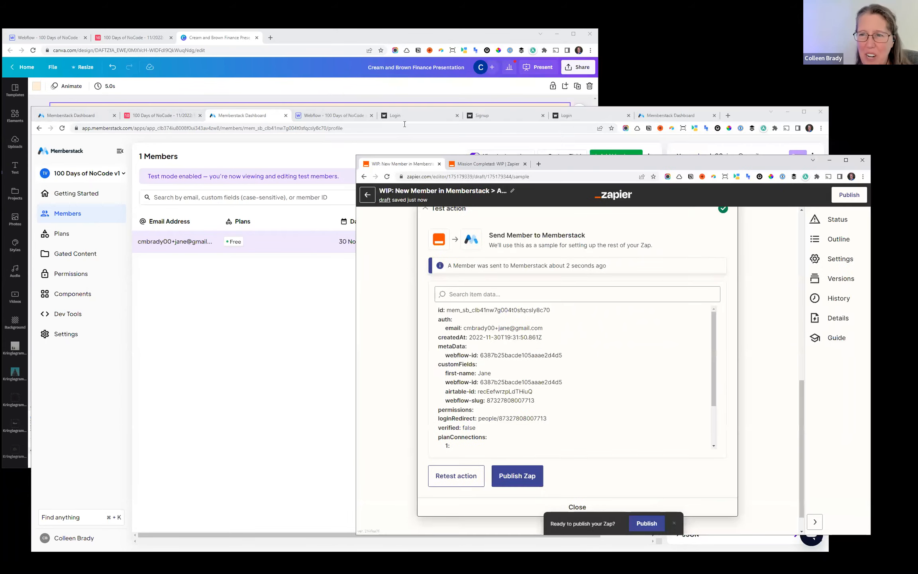
left_click(347, 117)
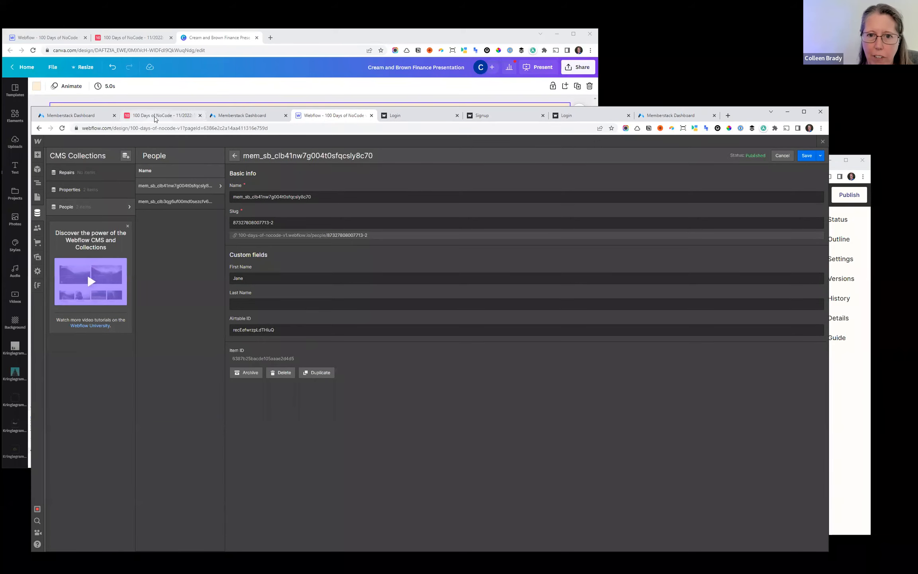
left_click(245, 115)
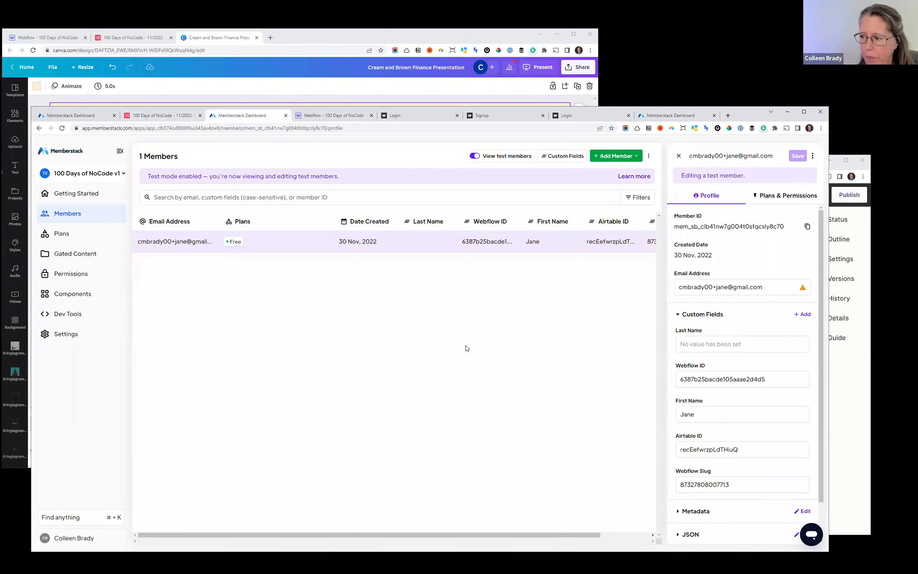
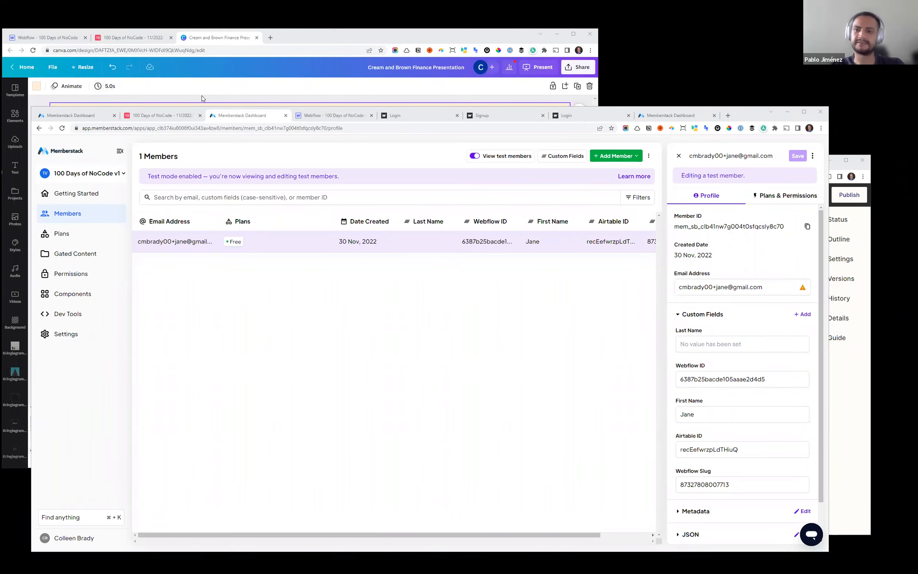
- Switch to the Canva presentation and show slide 16 on giving Zapier access to the Memberstack account
left_click(297, 30)
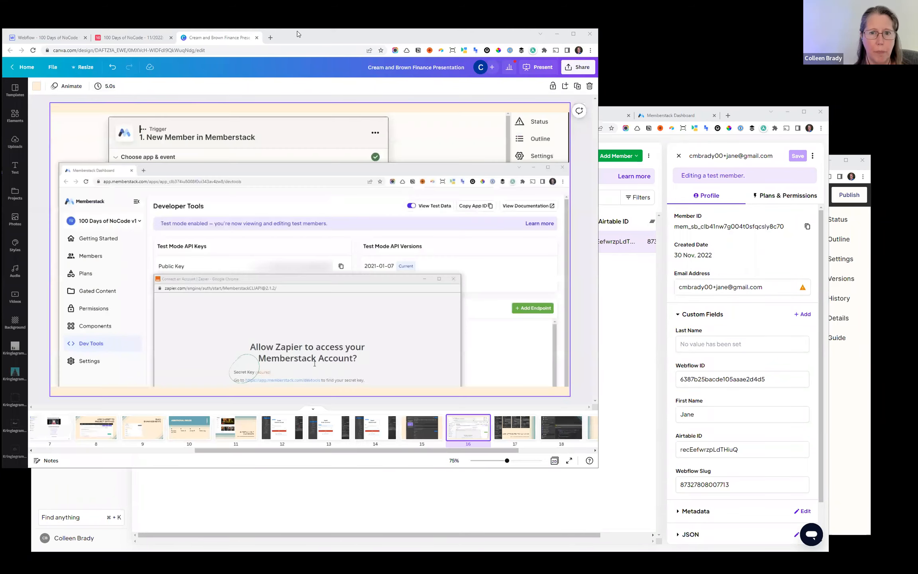
left_click_drag(297, 30, 322, 46)
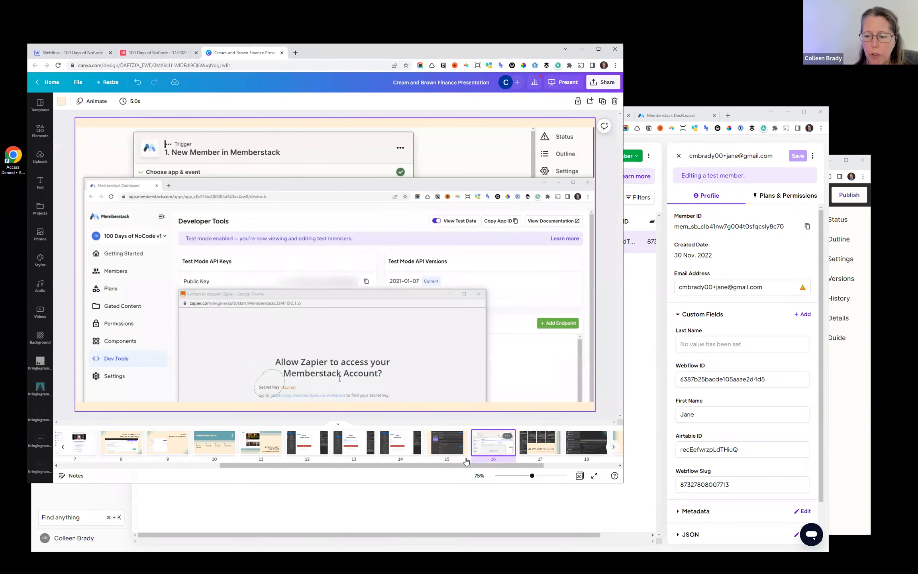
left_click(528, 445)
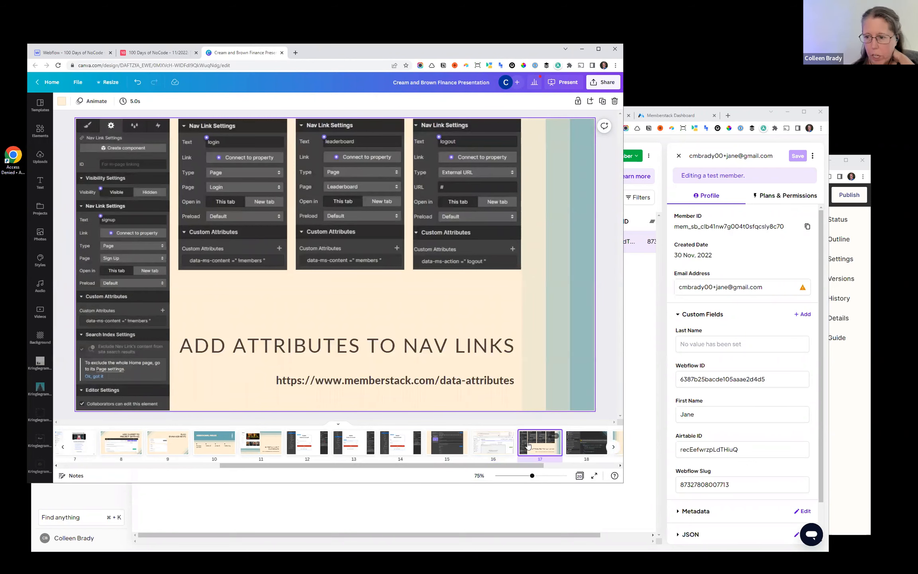
left_click(483, 447)
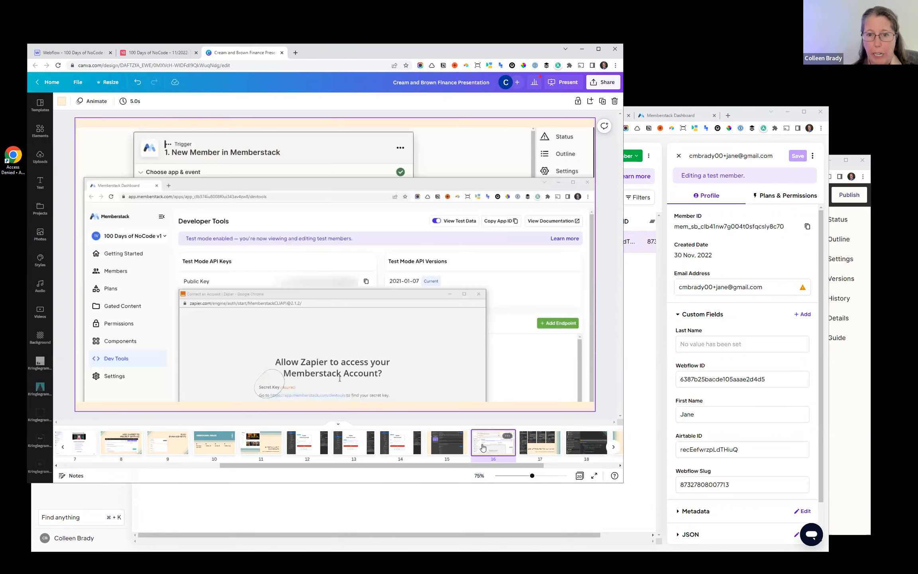
- Review the login and leaderboard nav link attributes on slide 17, and open slide 18 with the Redirect page's custom code
left_click(534, 449)
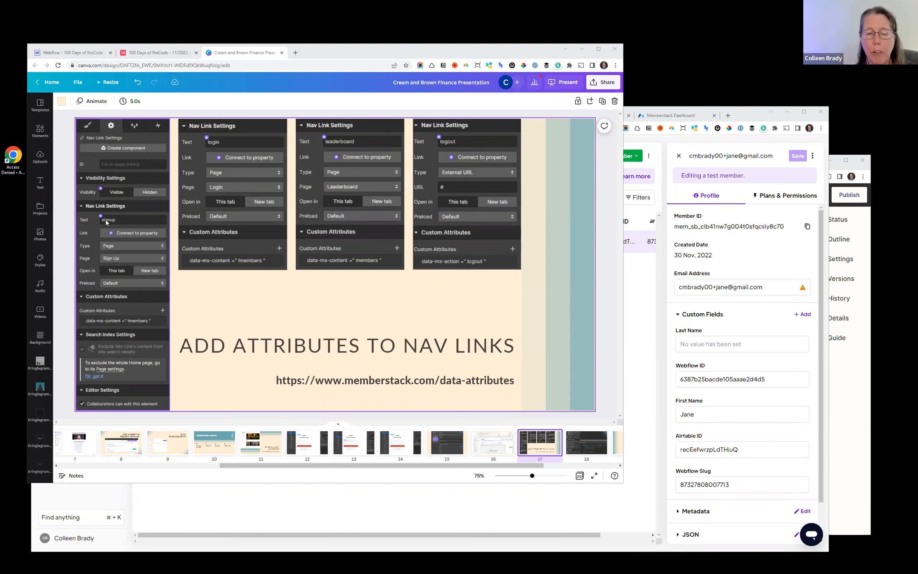
left_click(228, 158)
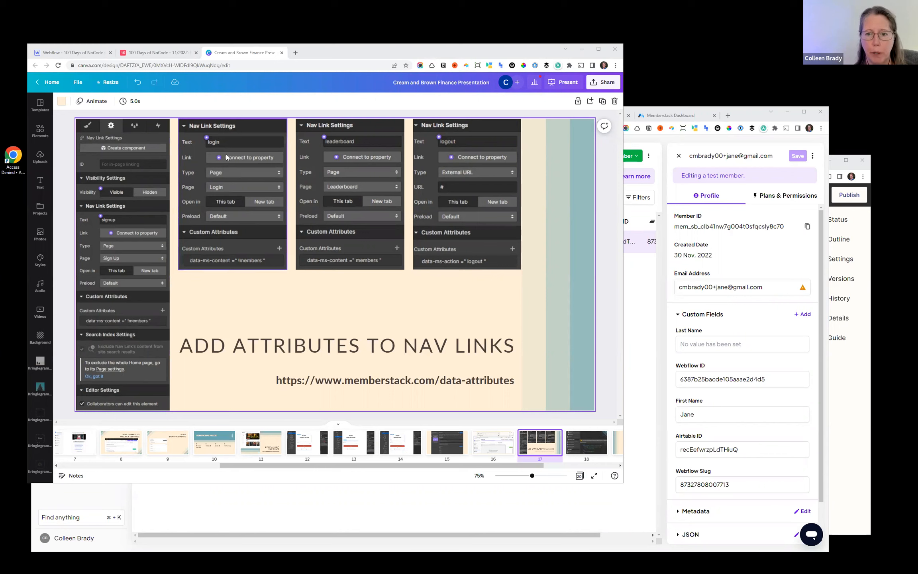
left_click(329, 262)
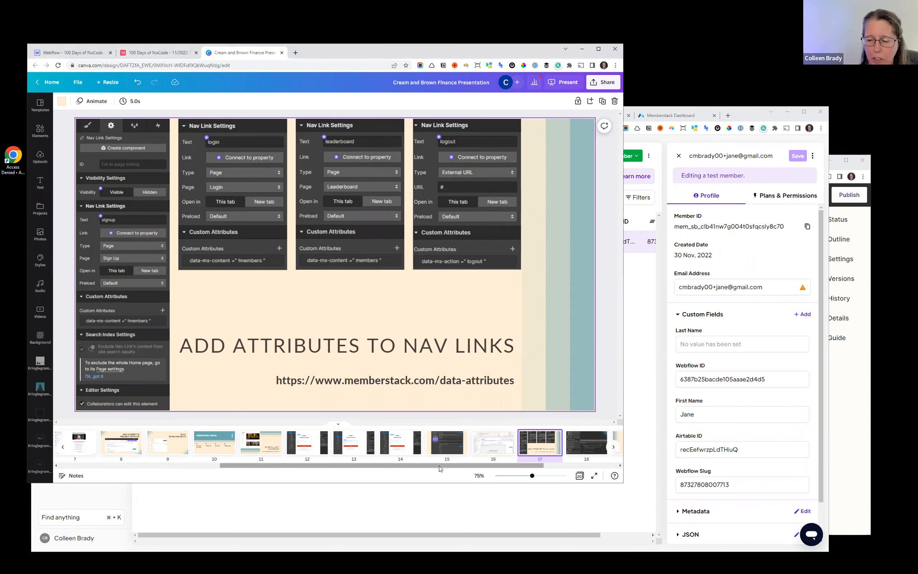
left_click_drag(440, 468, 514, 469)
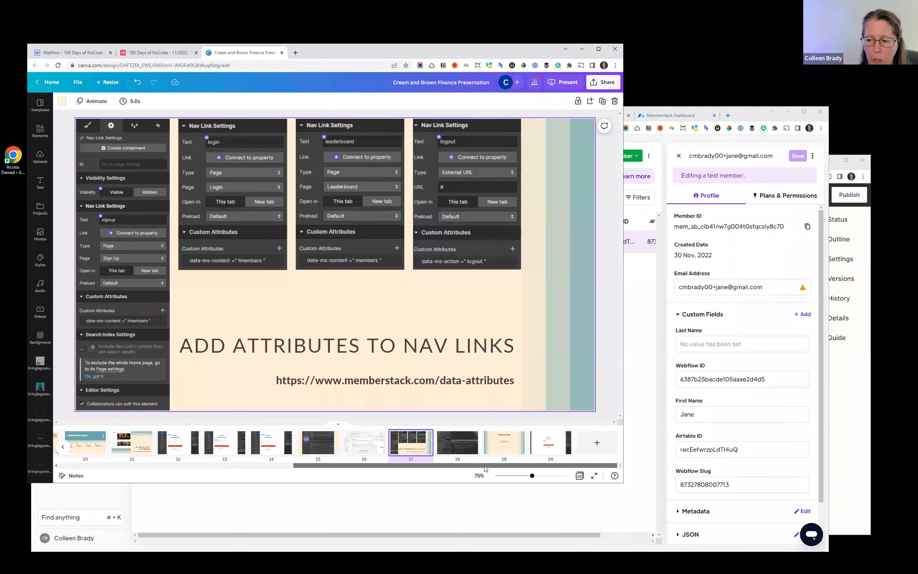
left_click(457, 446)
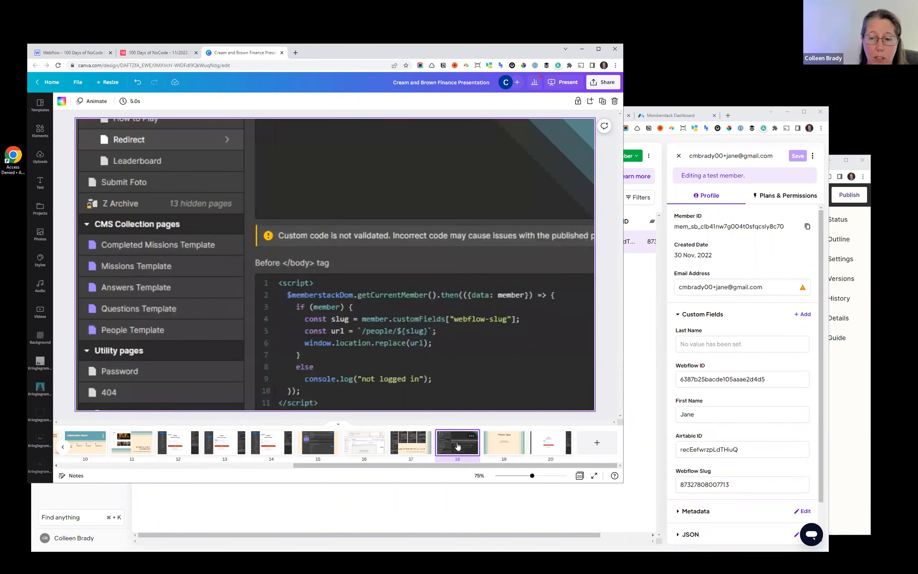